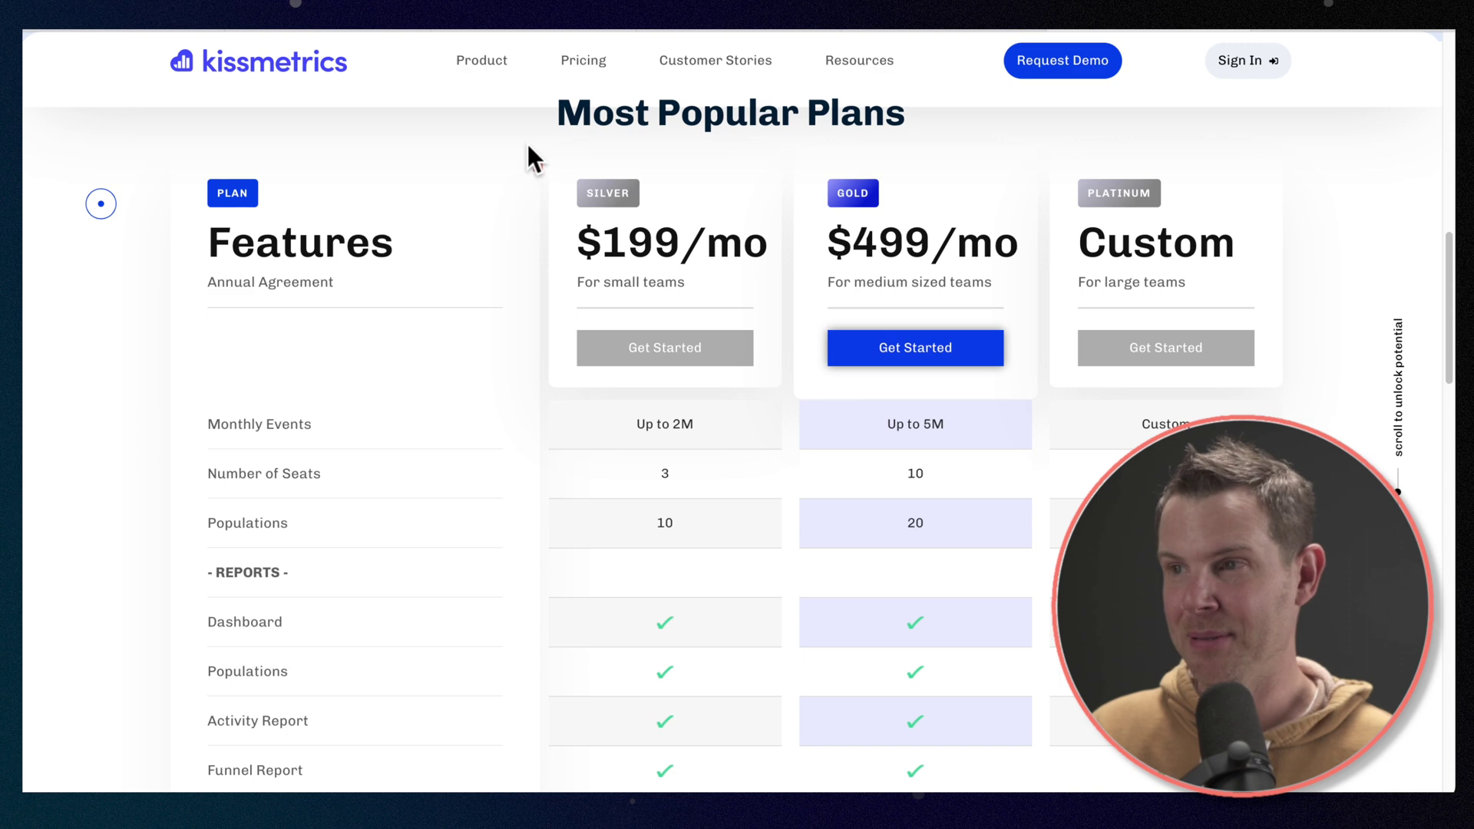
# Draw annotation boxes around the Silver $199/mo and Gold $499/mo plan prices.
pyautogui.moveTo(527, 140)
pyautogui.mouseDown()
pyautogui.moveTo(676, 260)
pyautogui.moveTo(790, 311)
pyautogui.mouseUp()
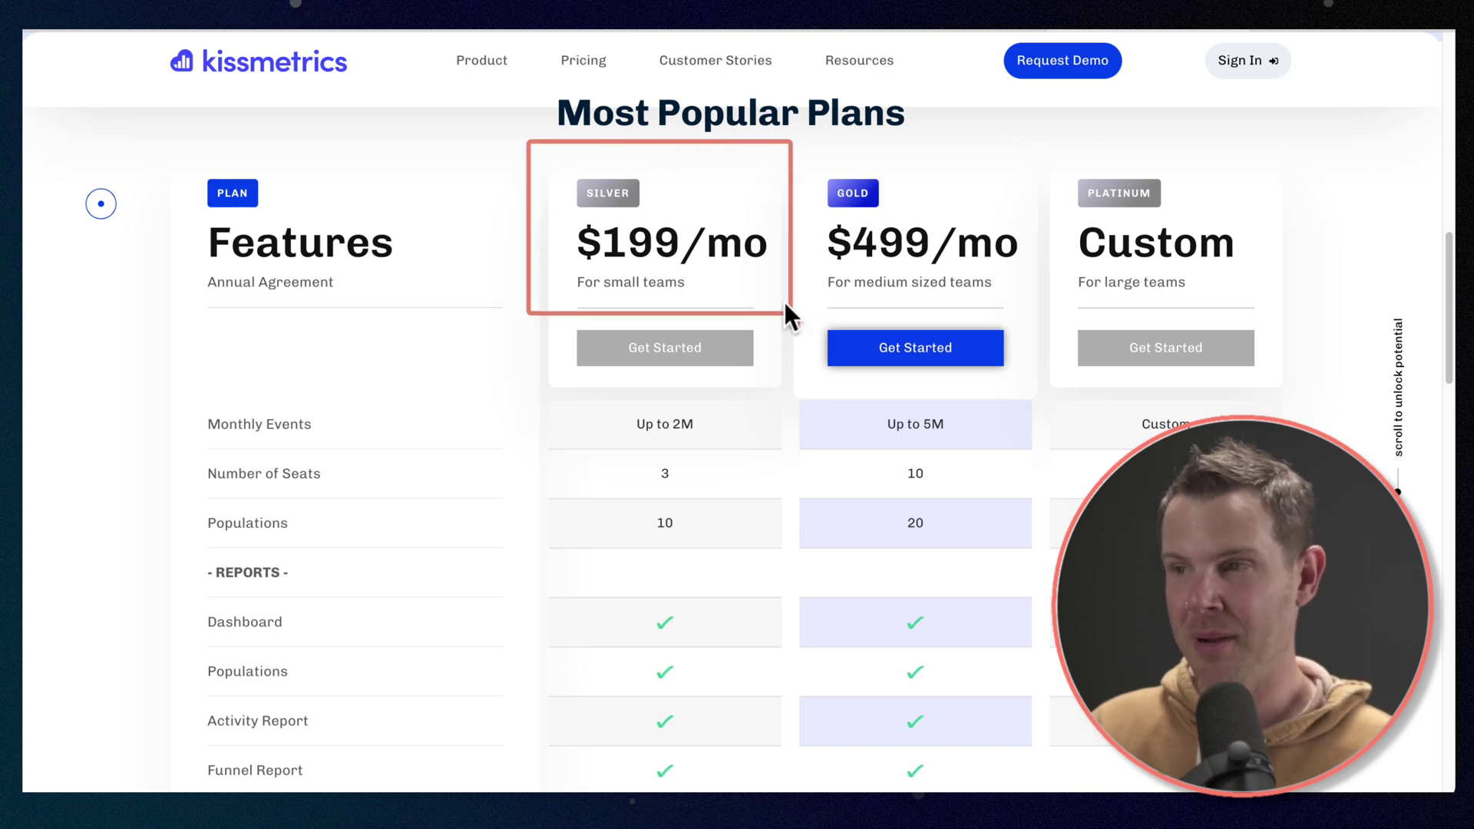
pyautogui.moveTo(795, 145); pyautogui.dragTo(1039, 310)
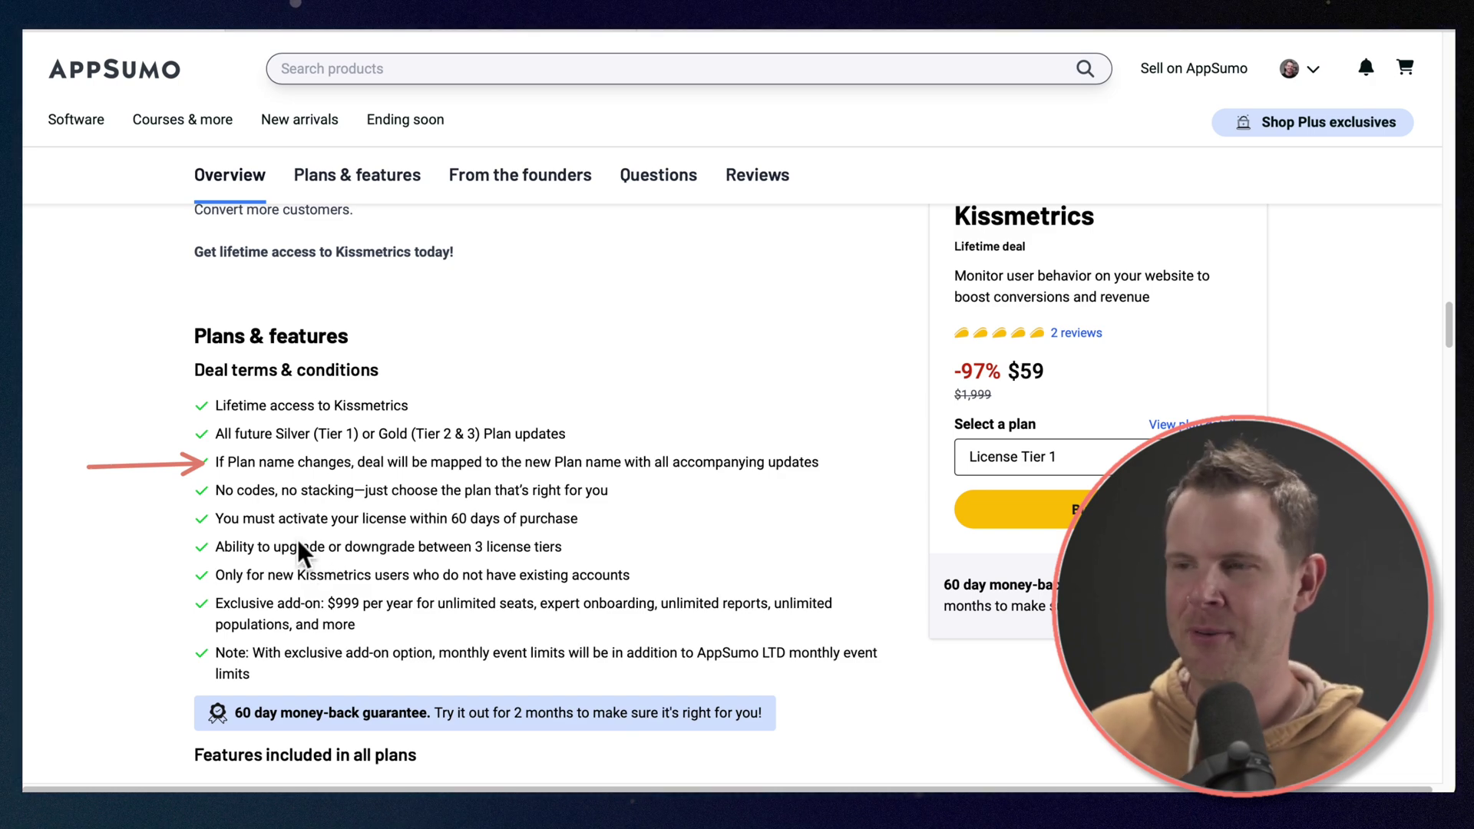
# Outline the AppSumo License Tier 1–3 card headers for emphasis.
pyautogui.scroll(-10, 297, 541)
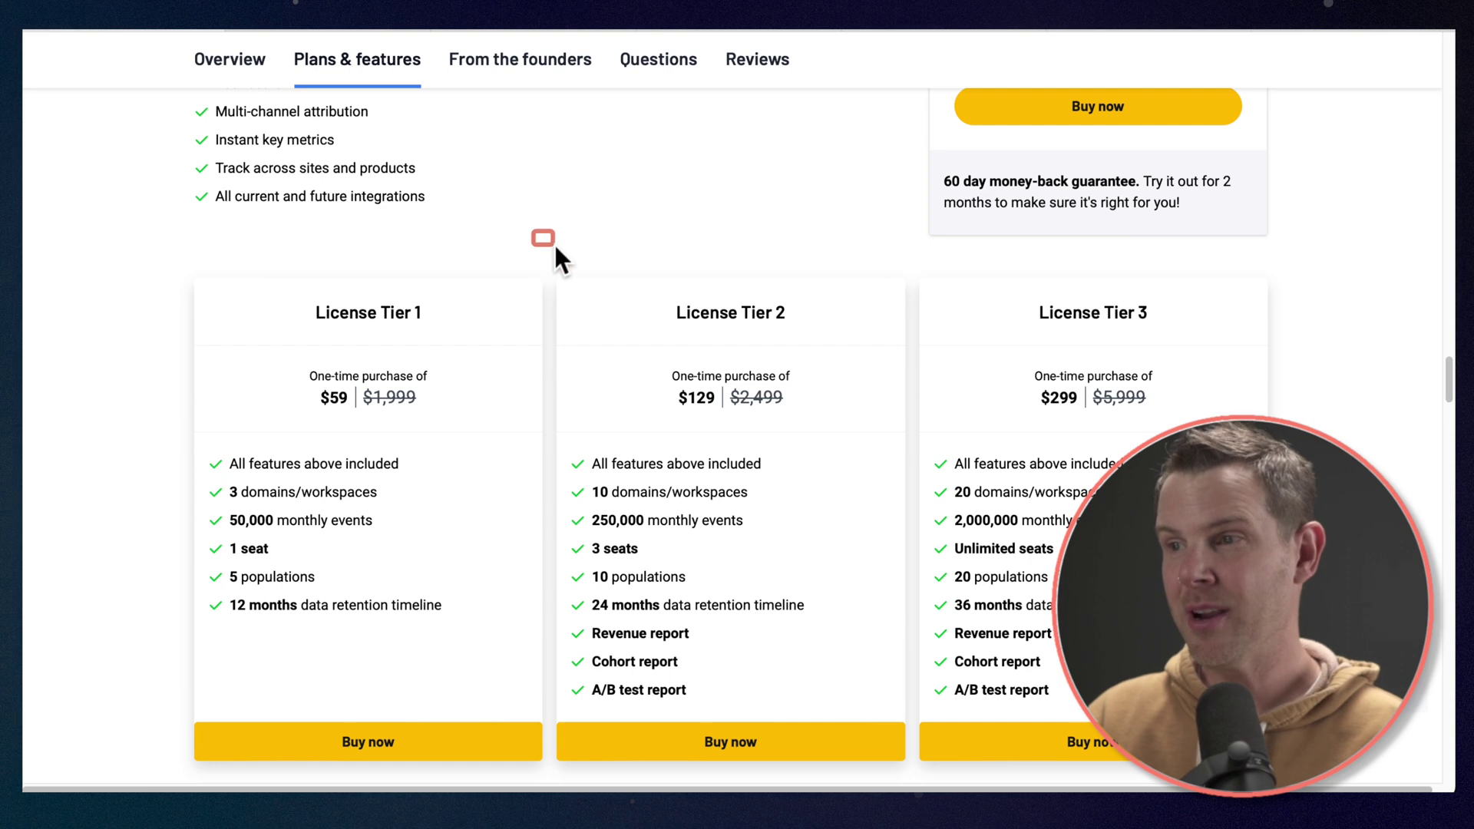
pyautogui.moveTo(555, 247)
pyautogui.mouseDown()
pyautogui.moveTo(1145, 376)
pyautogui.moveTo(1211, 370)
pyautogui.mouseUp()
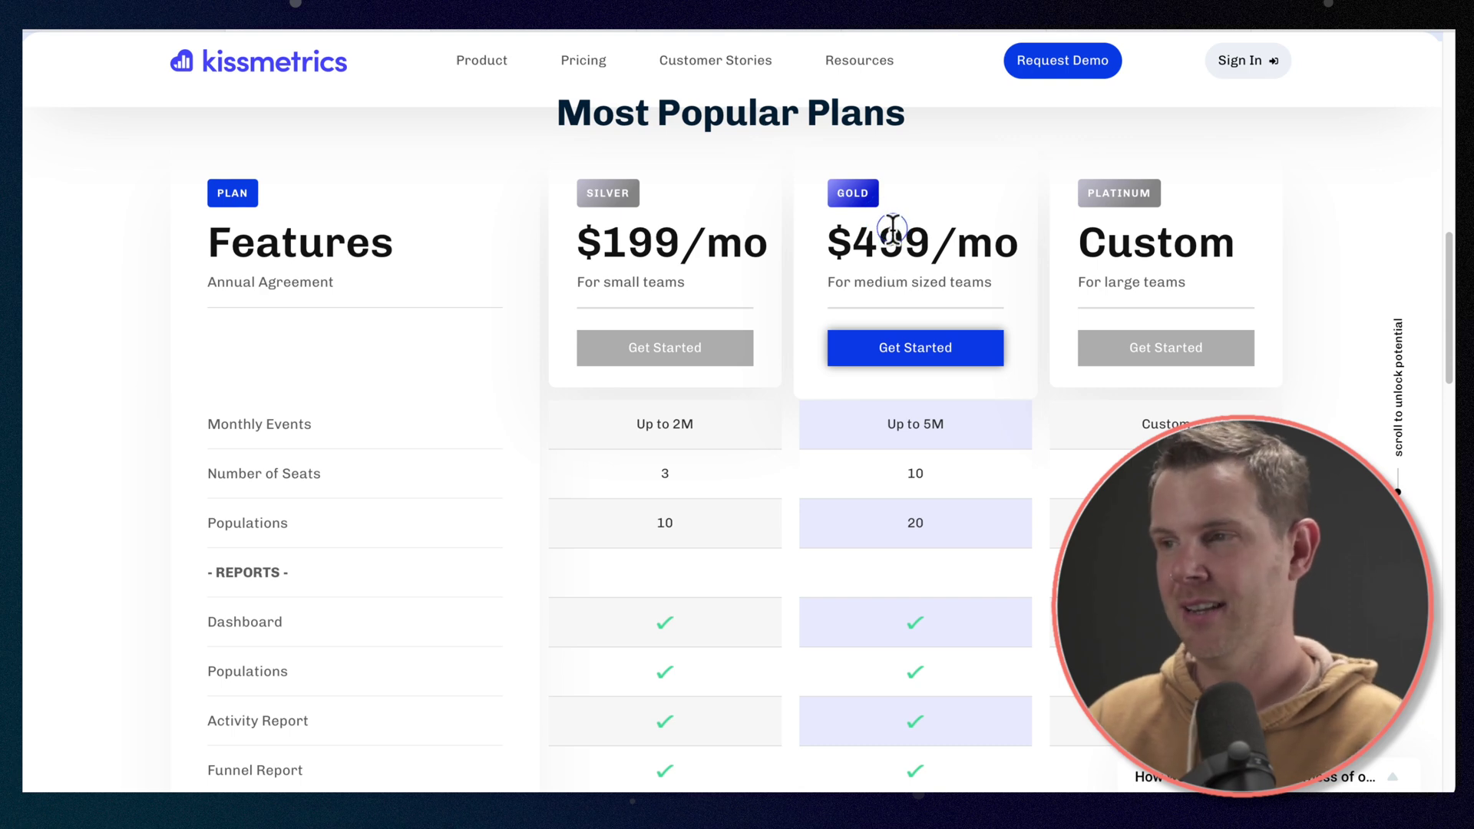
# Scroll further down the Kissmetrics pricing table.
pyautogui.scroll(-3, 1044, 330)
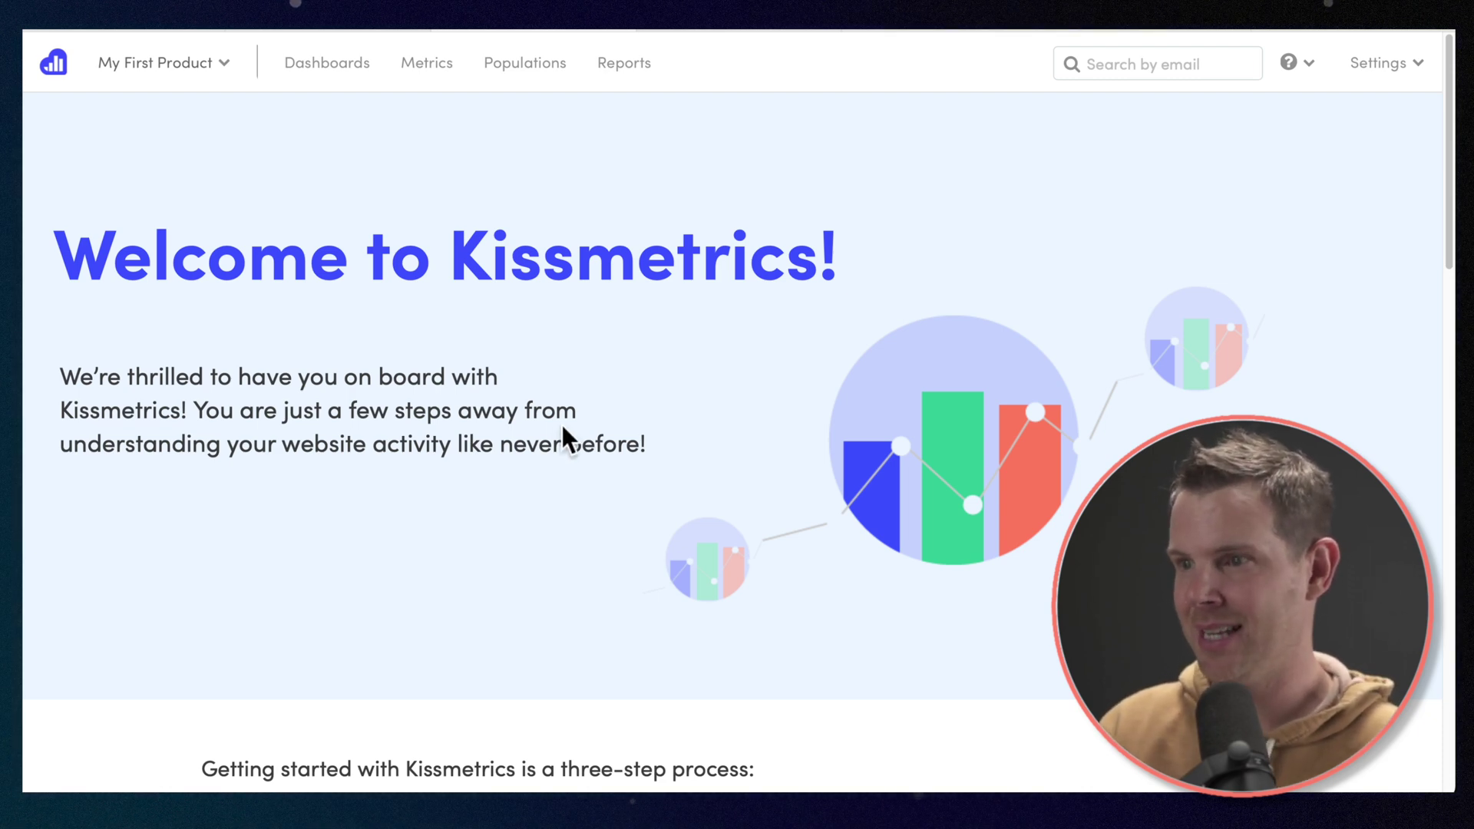
# Select the entire JavaScript tracking snippet under Step 1 of the welcome page.
pyautogui.scroll(-5, 566, 430)
pyautogui.scroll(-3, 573, 436)
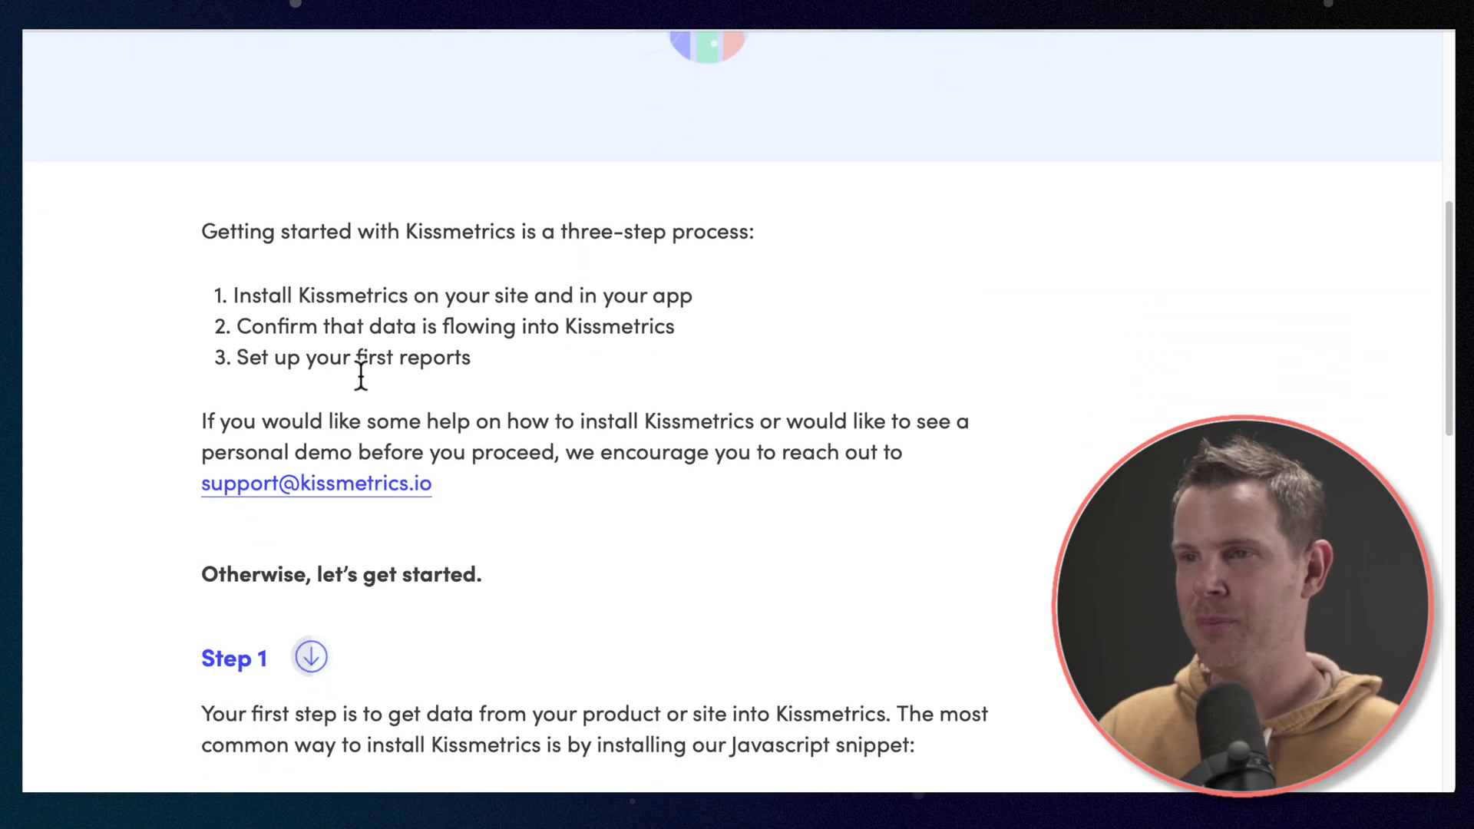
pyautogui.scroll(-5, 232, 344)
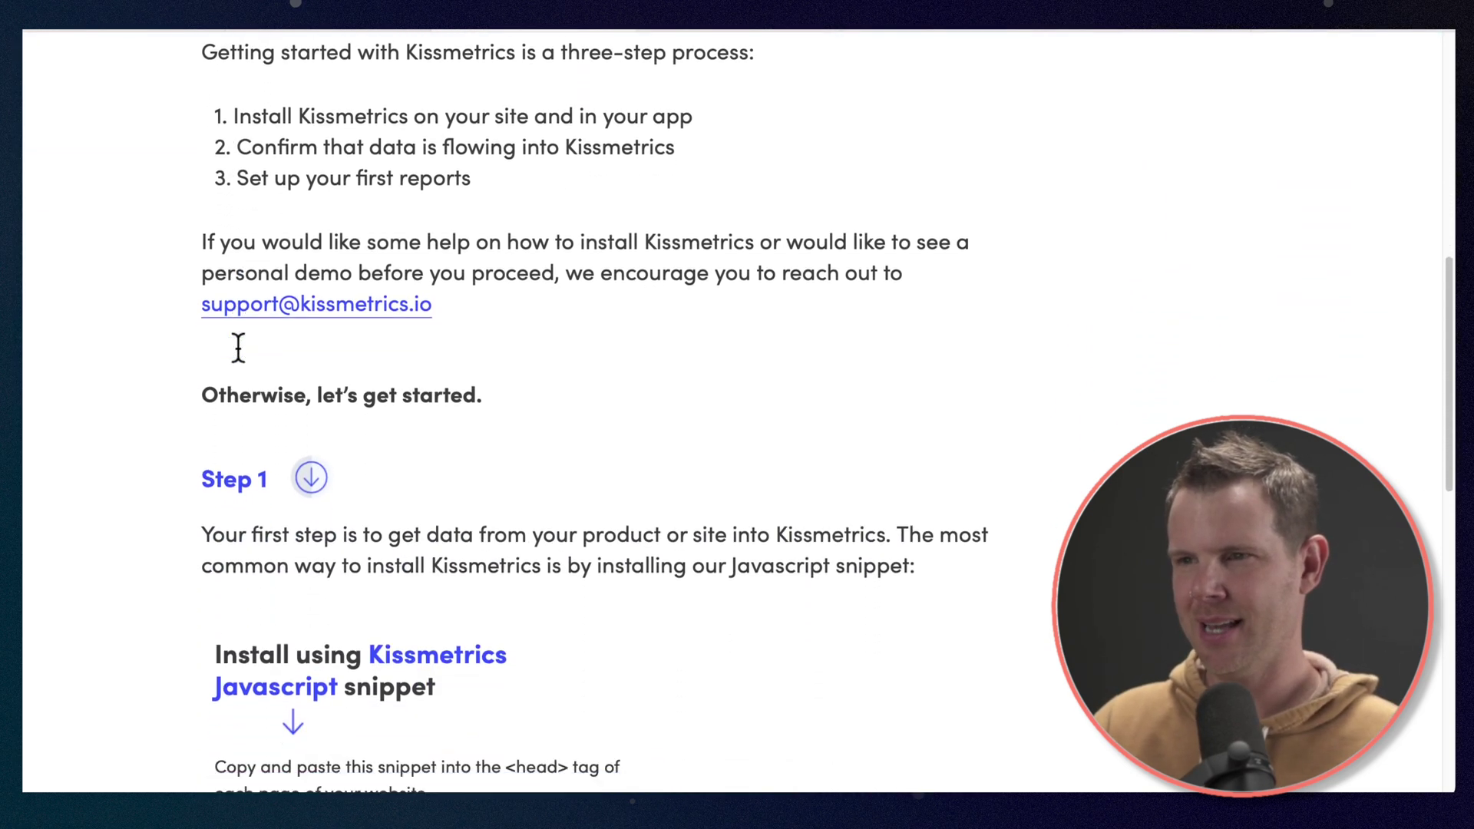
pyautogui.scroll(-2, 236, 347)
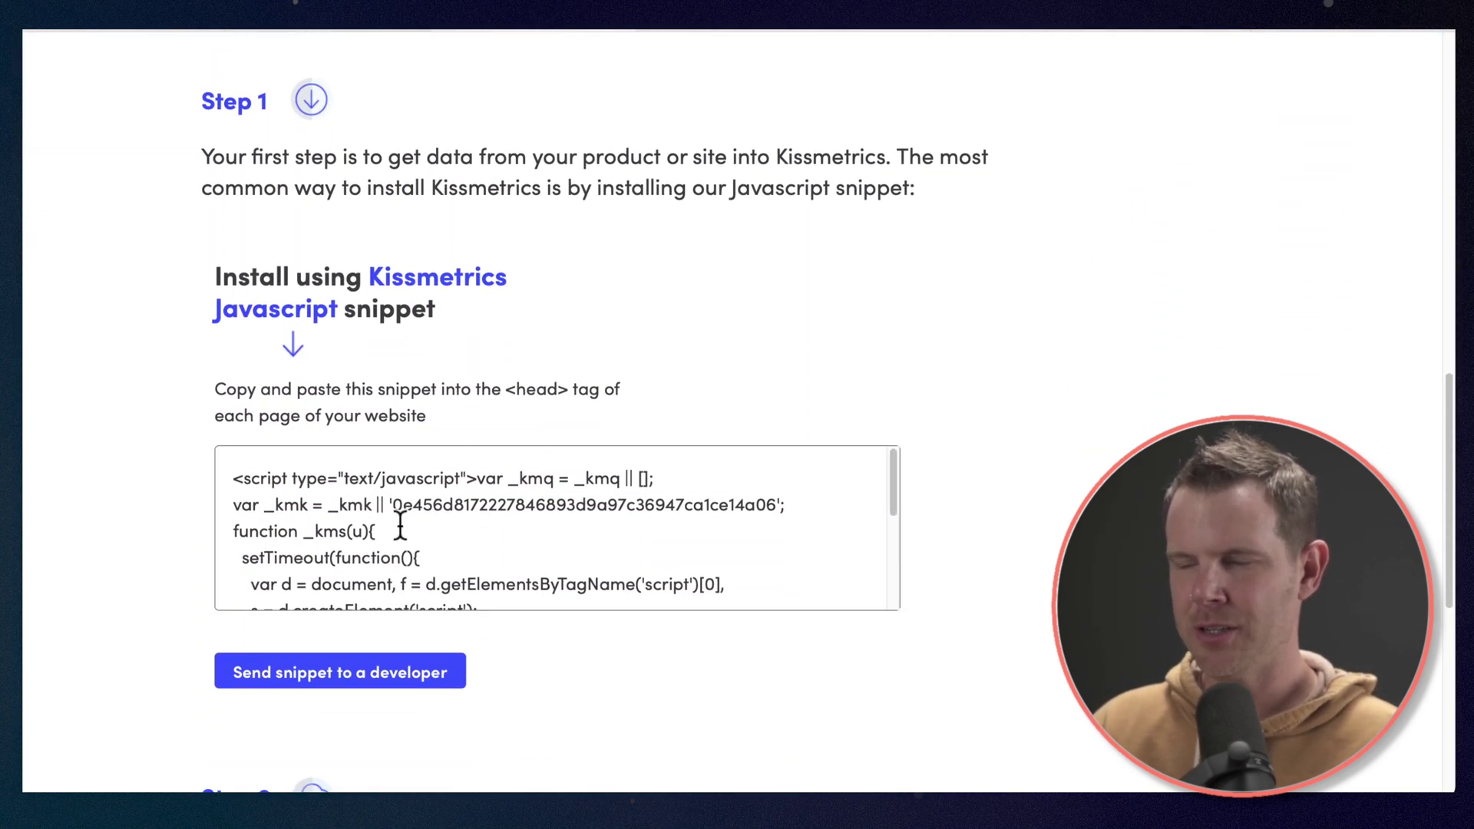
pyautogui.click(394, 478)
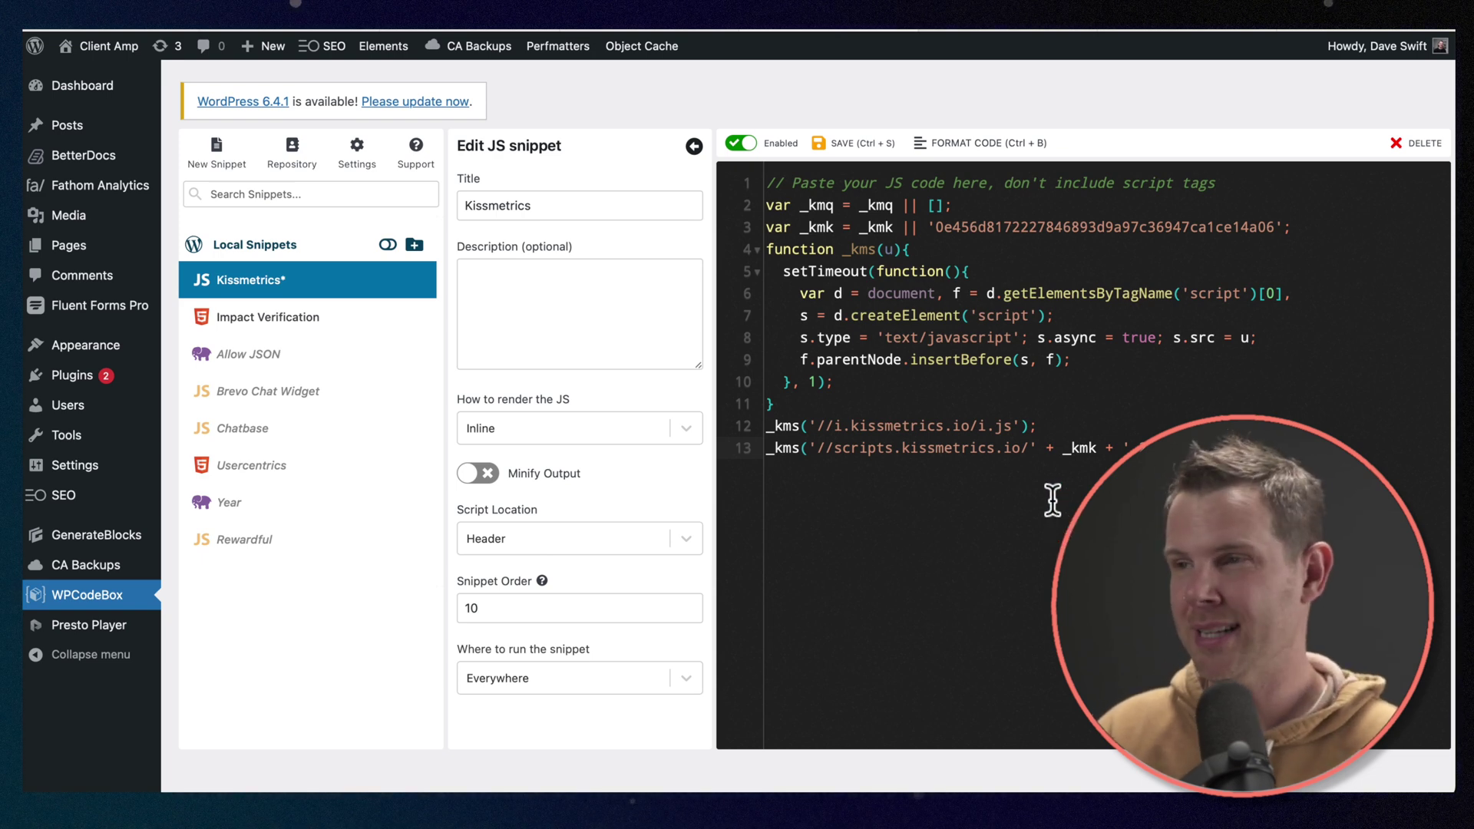
# Save the Kissmetrics header snippet in WPCodeBox and flush the WordPress object cache.
pyautogui.click(845, 146)
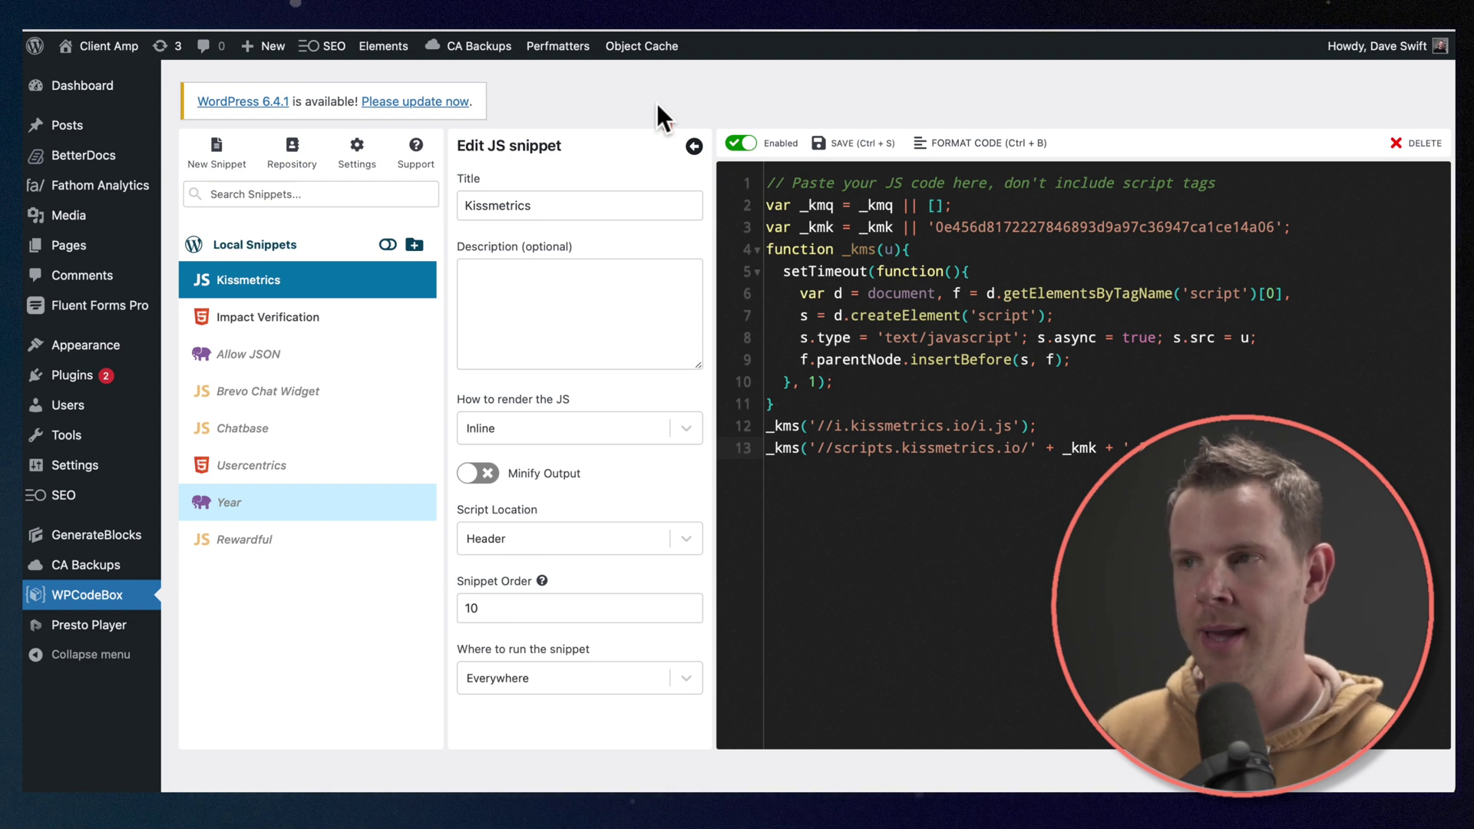
pyautogui.moveTo(641, 46)
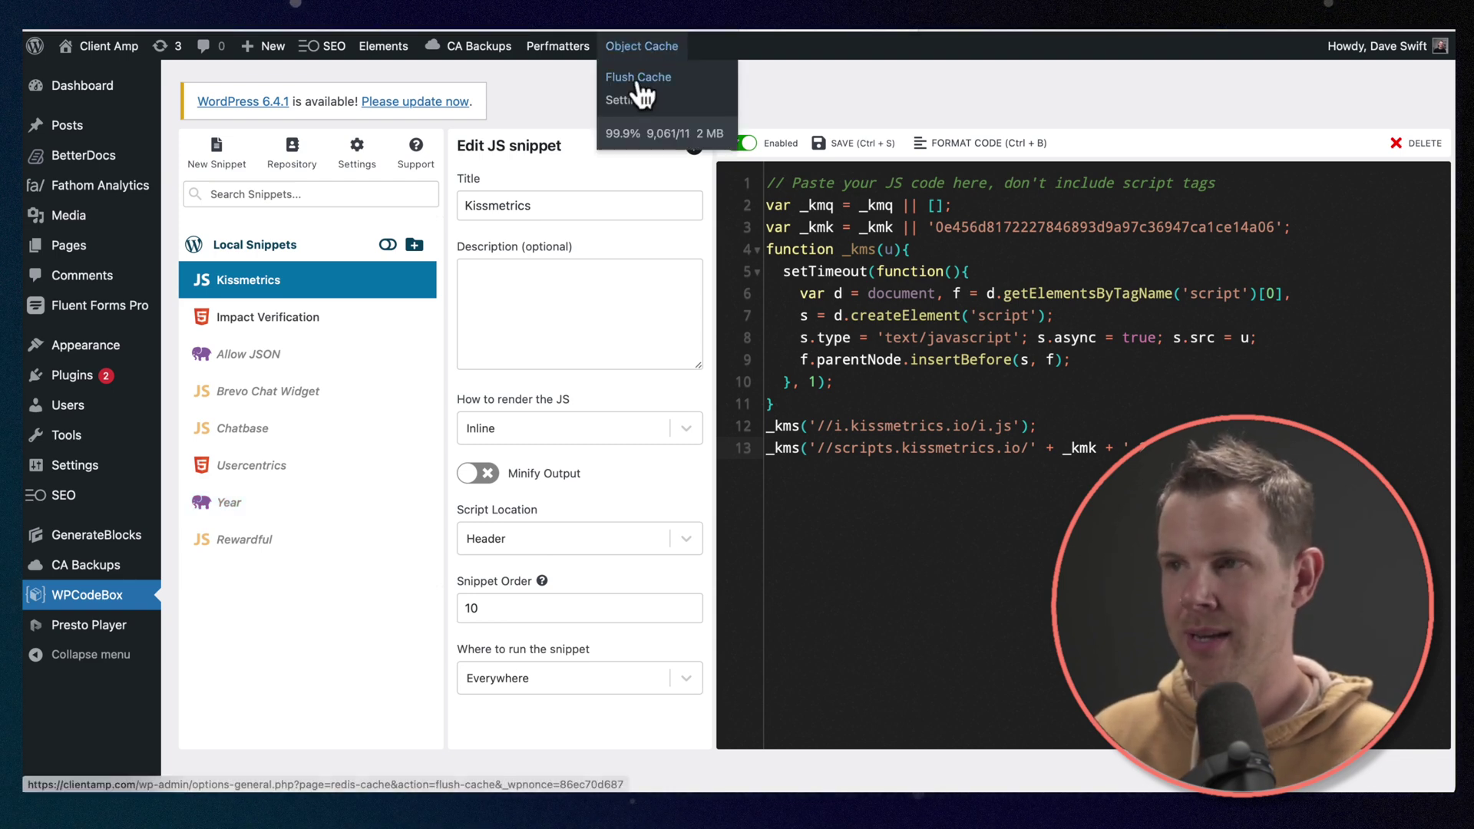
pyautogui.click(638, 80)
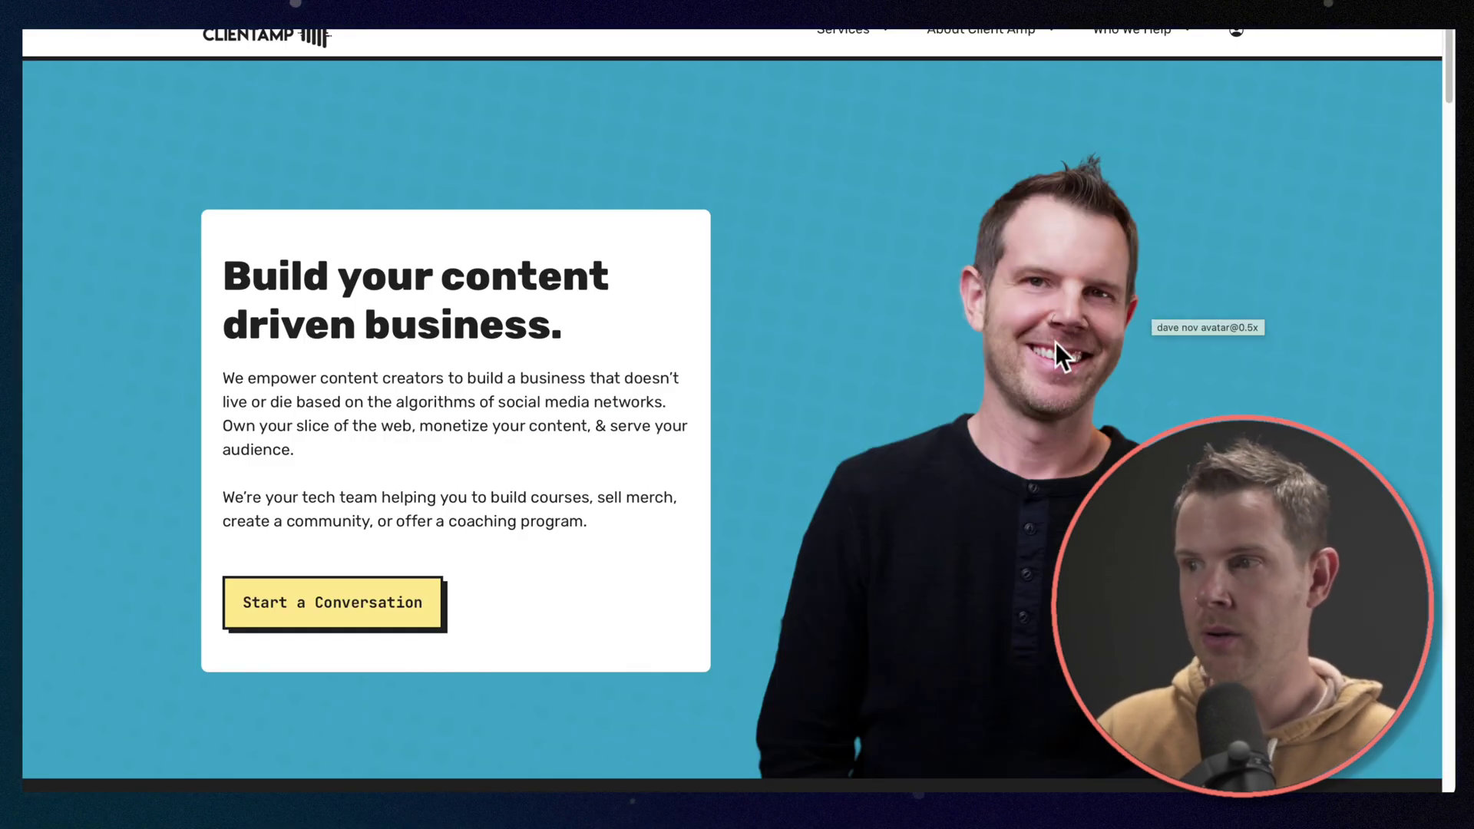
# Inspect the Client Amp homepage HTML and search the Elements panel for 'kiss'.
pyautogui.rightClick(845, 359)
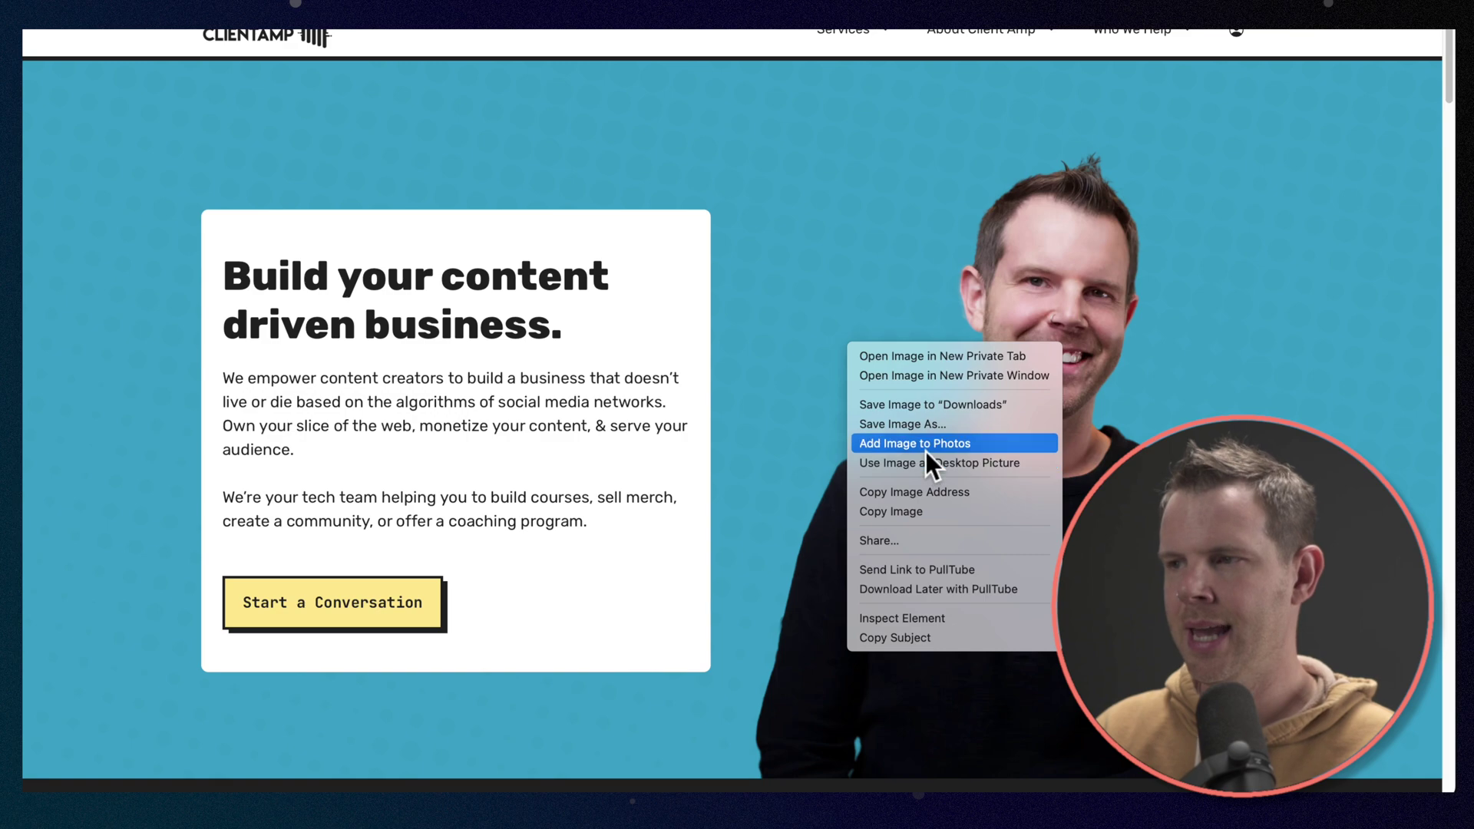
pyautogui.click(984, 620)
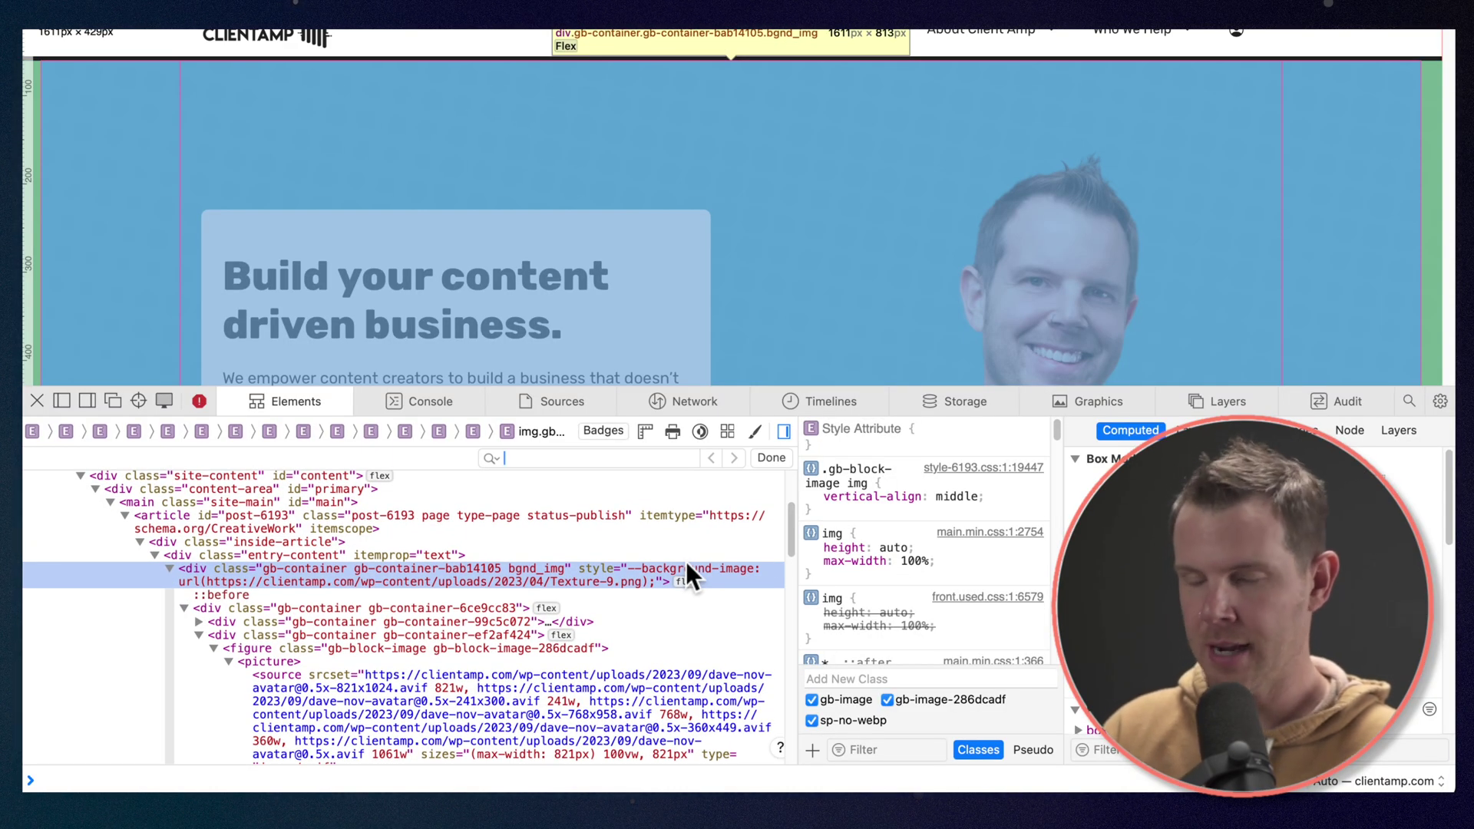
pyautogui.write('kiss')
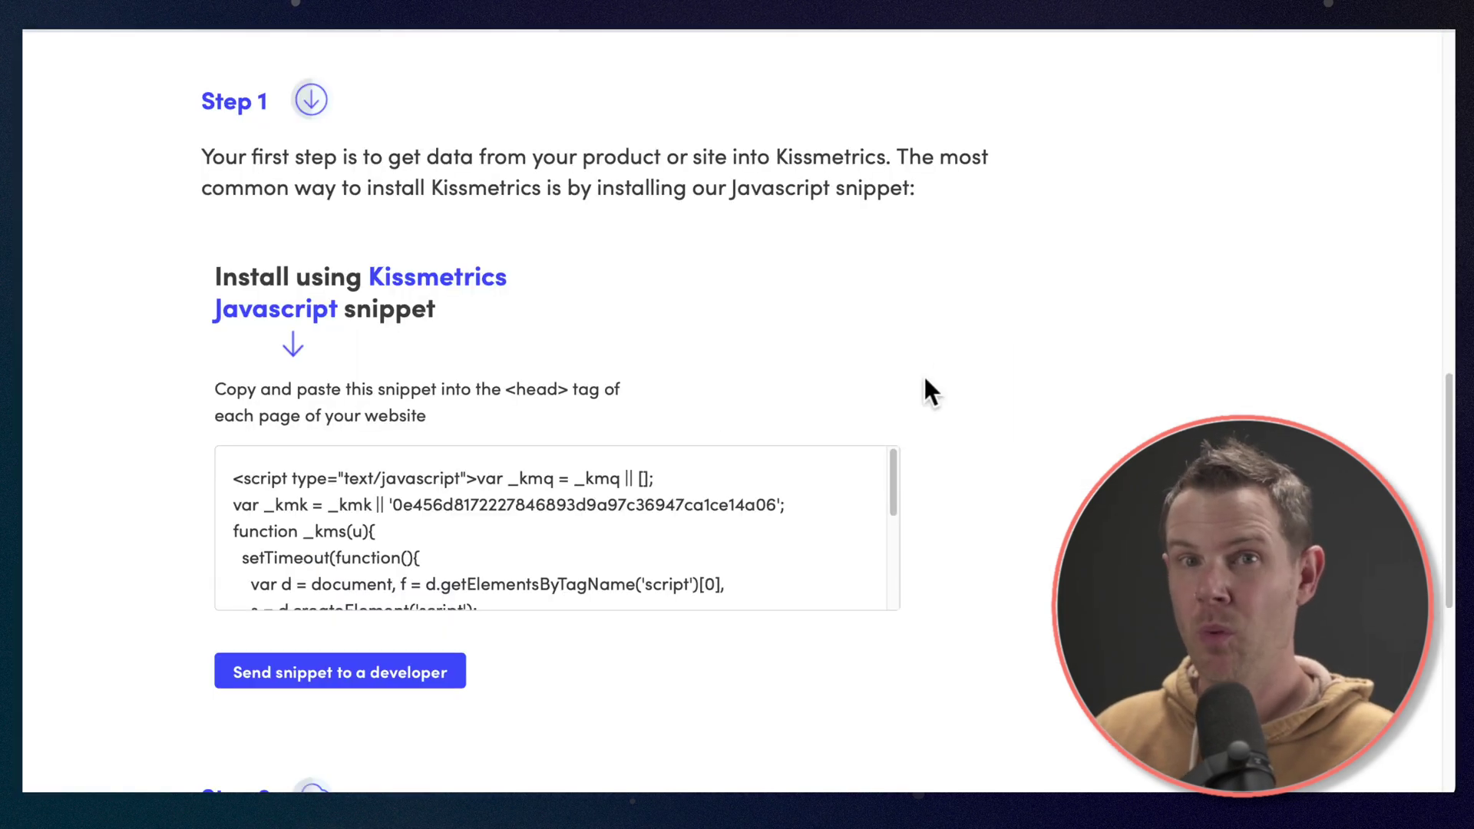
# Follow the 'Live tab' link under Step 2 of the welcome page.
pyautogui.scroll(-5, 924, 378)
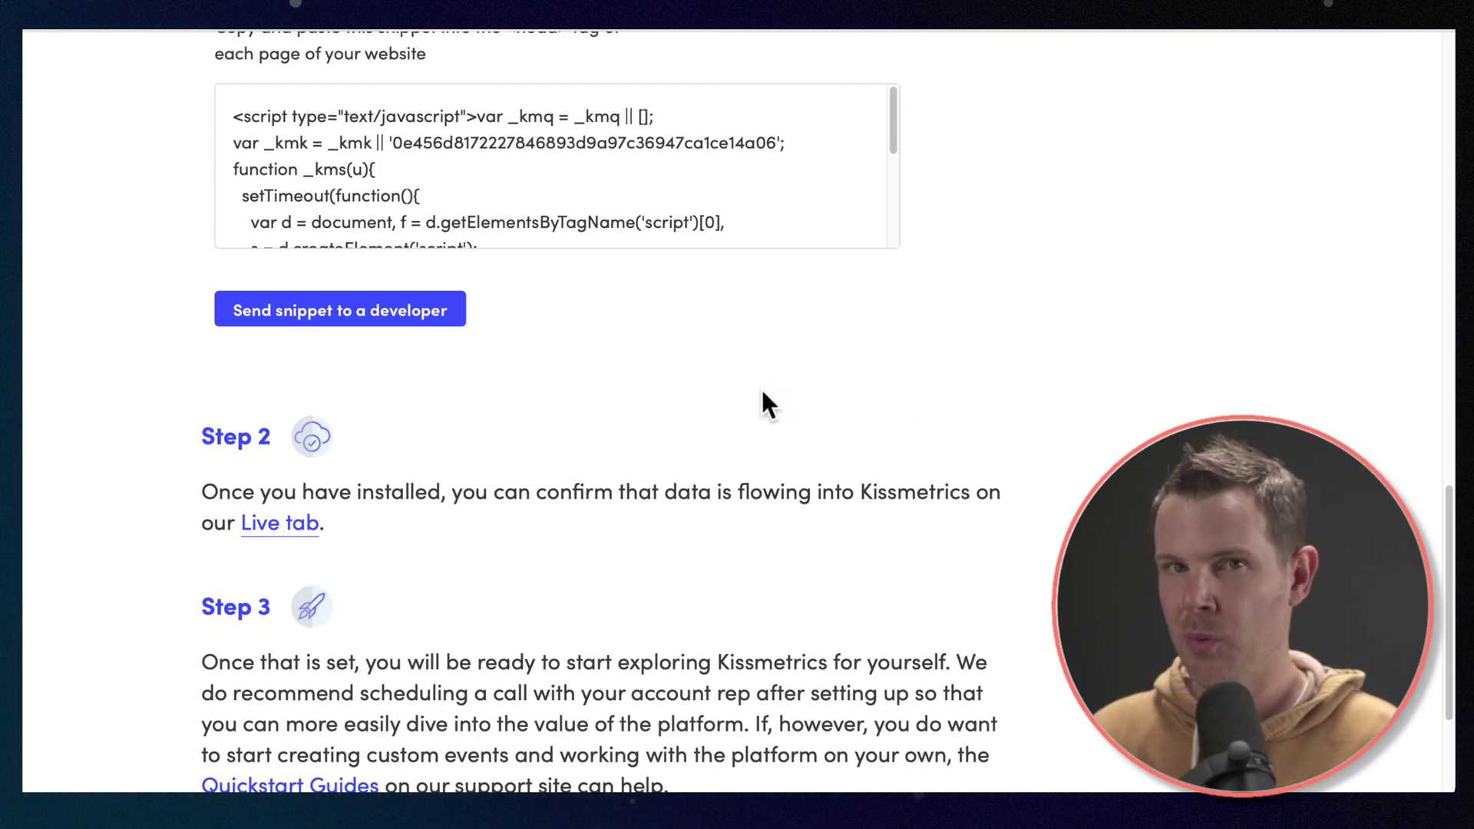
pyautogui.click(293, 524)
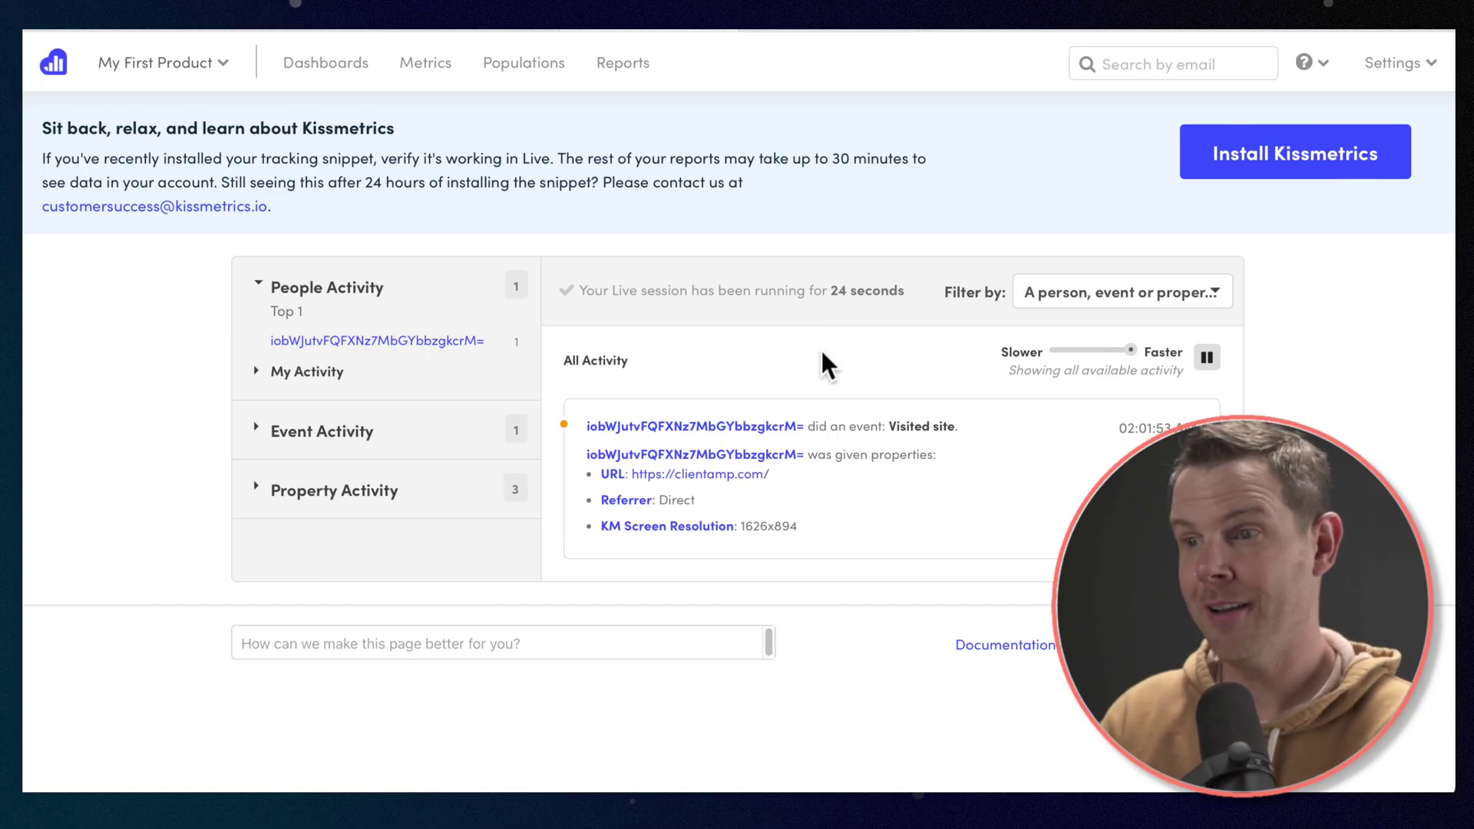
# Check the Live feed's Visited site event from clientamp.com and its details.
pyautogui.moveTo(781, 413)
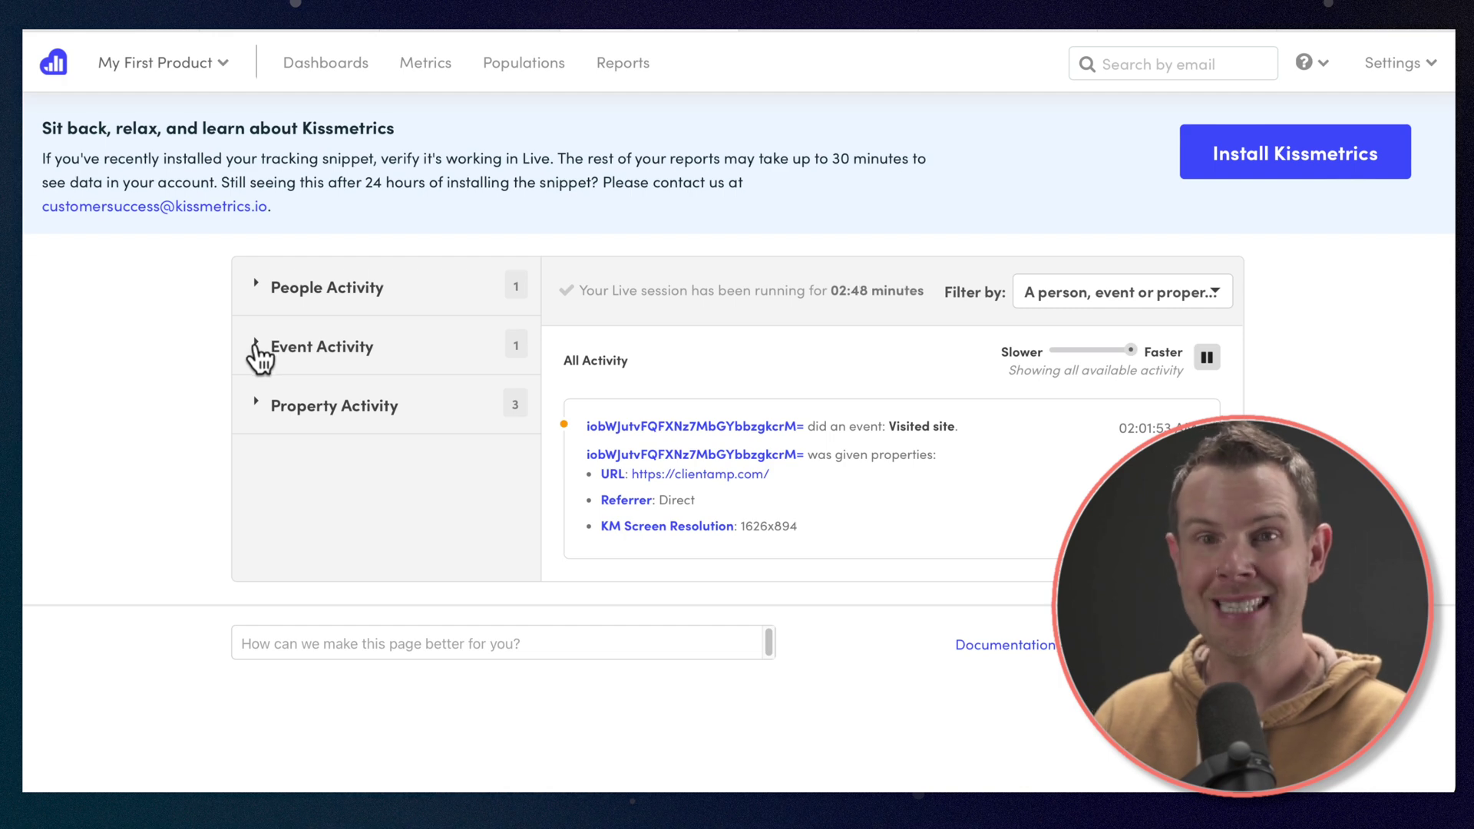
# Show Property Activity (URL, Referrer, KM Screen Resolution) and bring up the Settings menu.
pyautogui.click(259, 349)
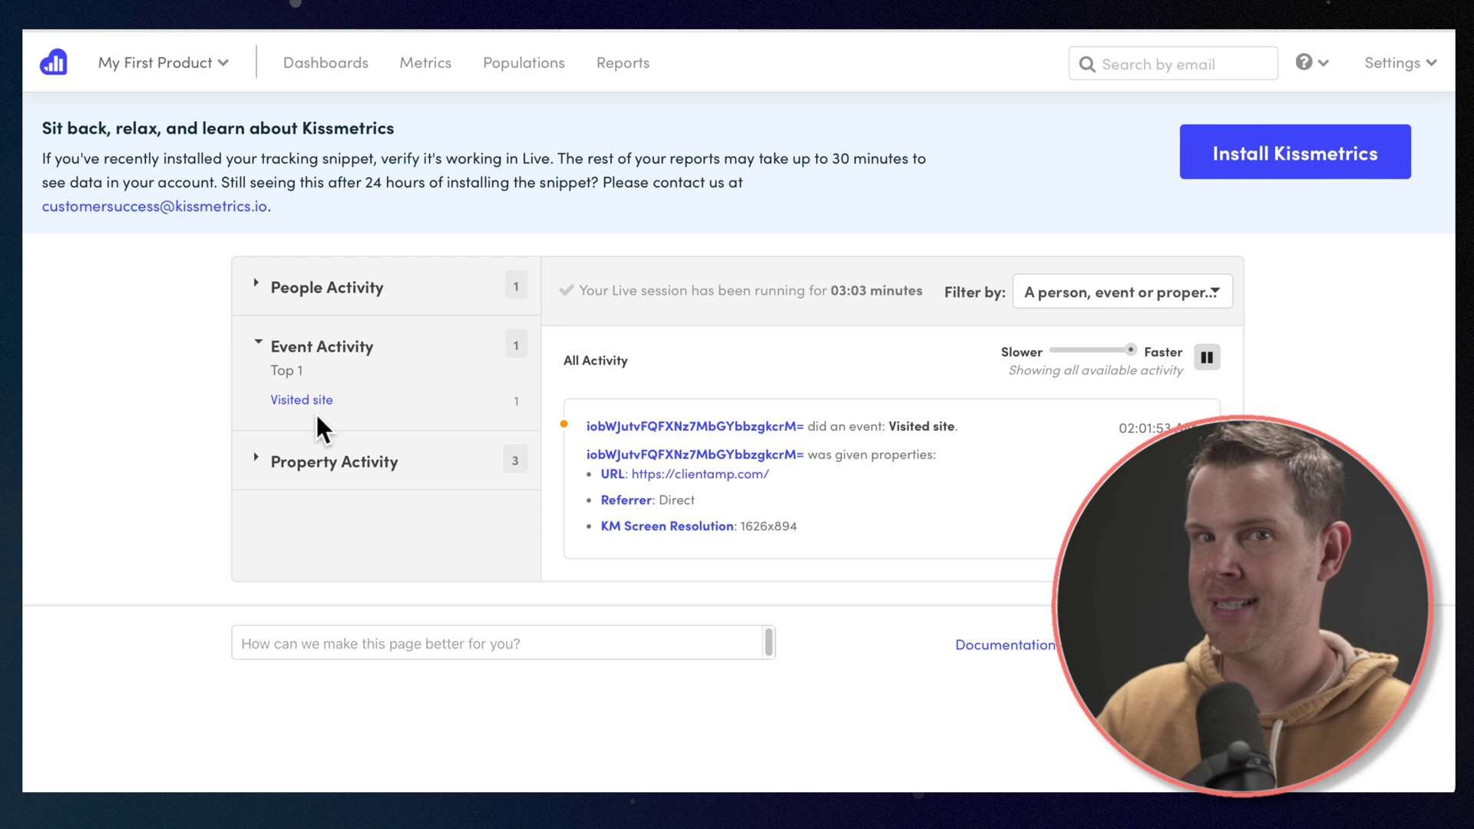
pyautogui.click(256, 345)
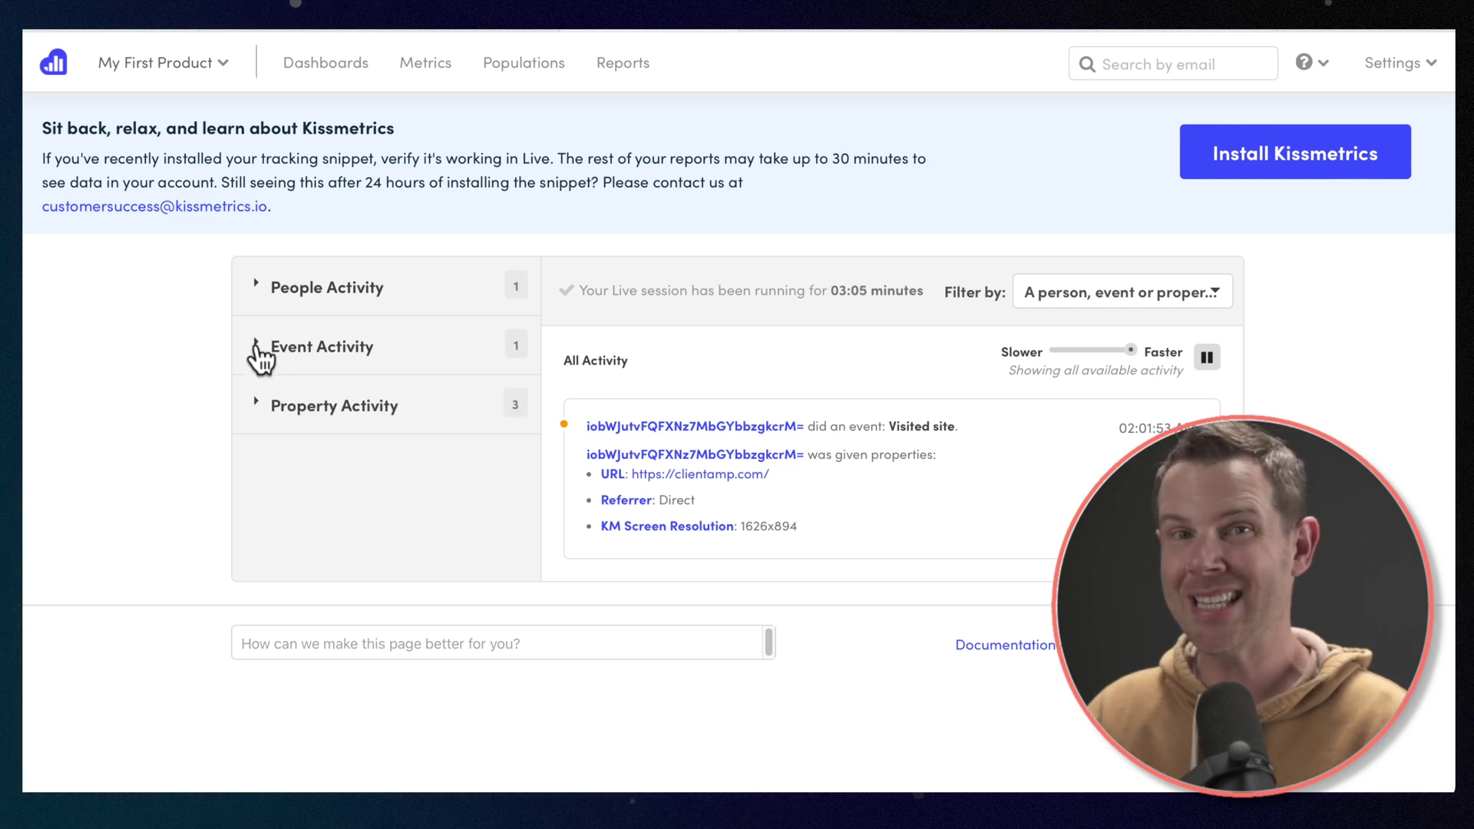
pyautogui.click(255, 404)
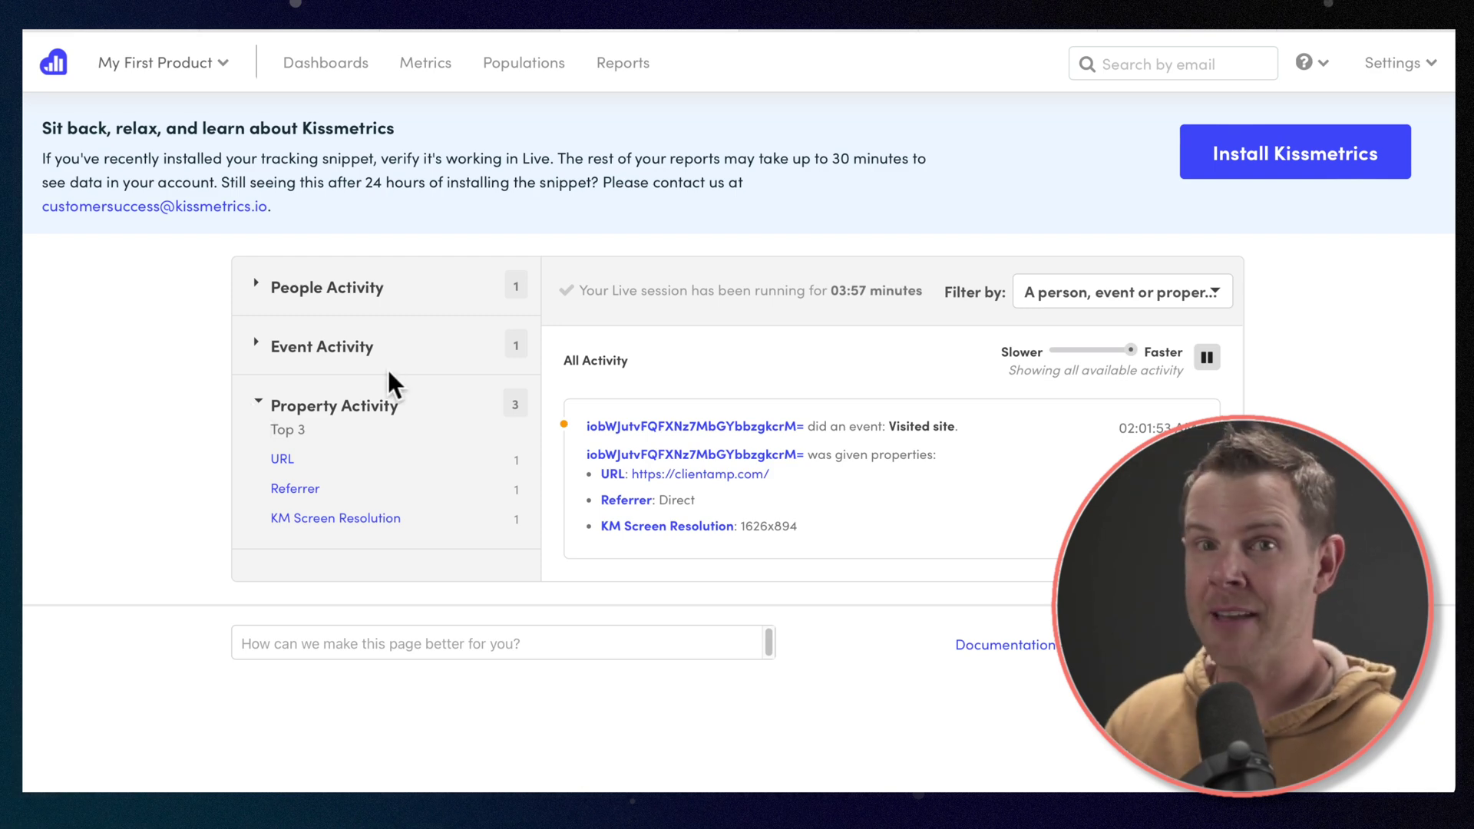
pyautogui.click(1409, 66)
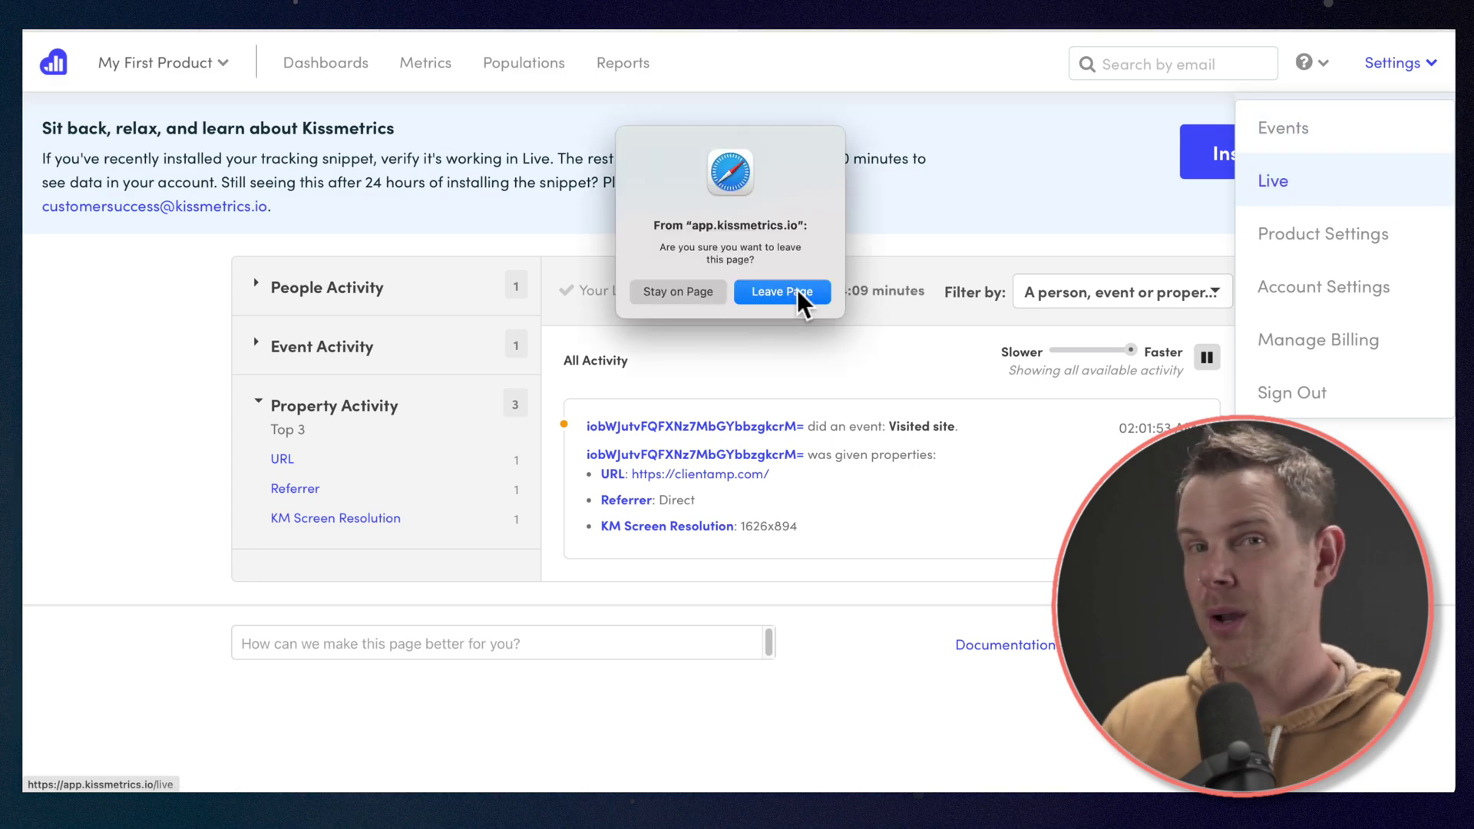
# Confirm Leave Page, then view the Engage & Campaigns $999/year Super Sumo-ling offer.
pyautogui.click(797, 288)
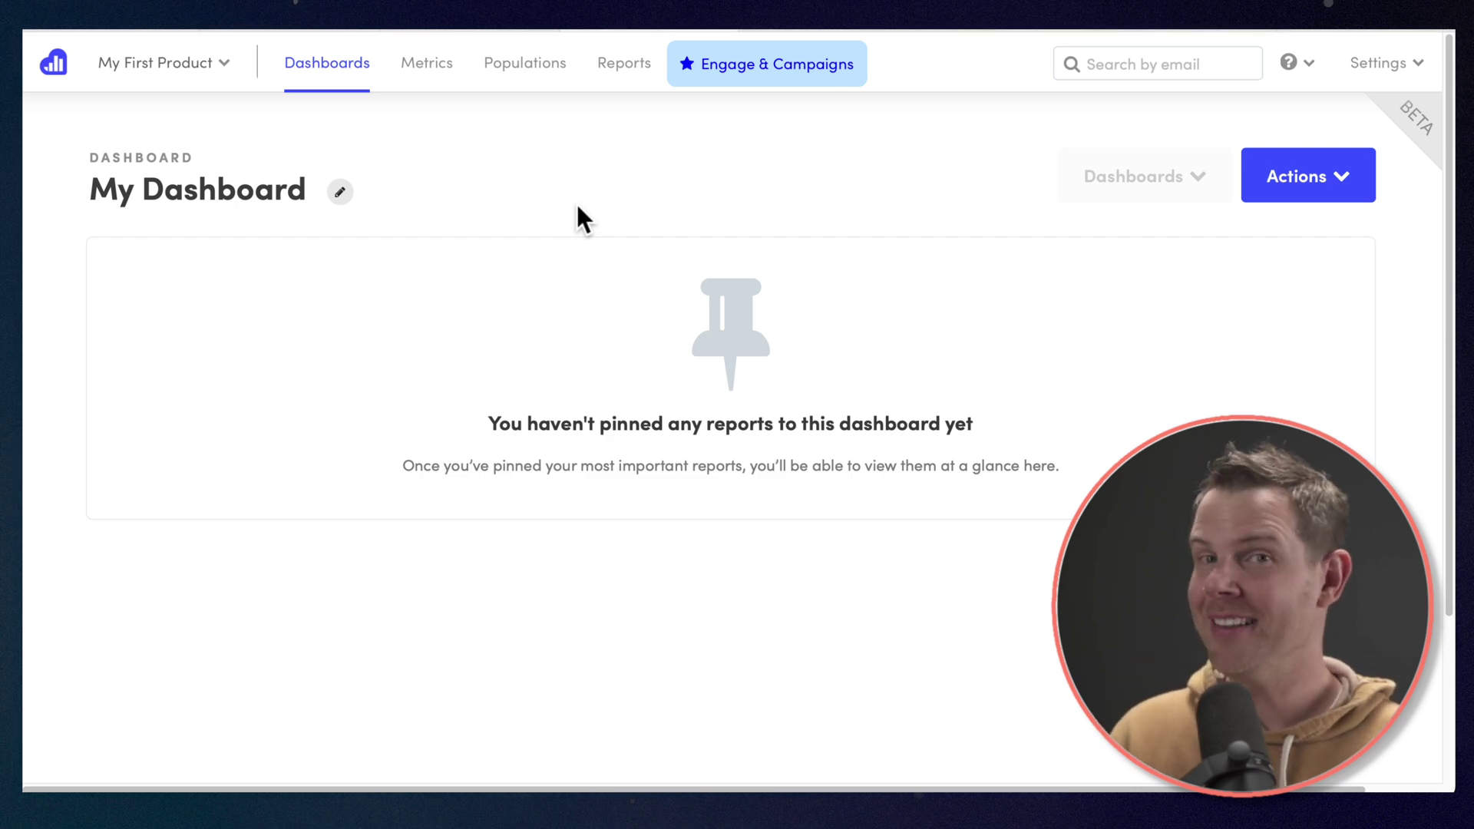
pyautogui.click(758, 83)
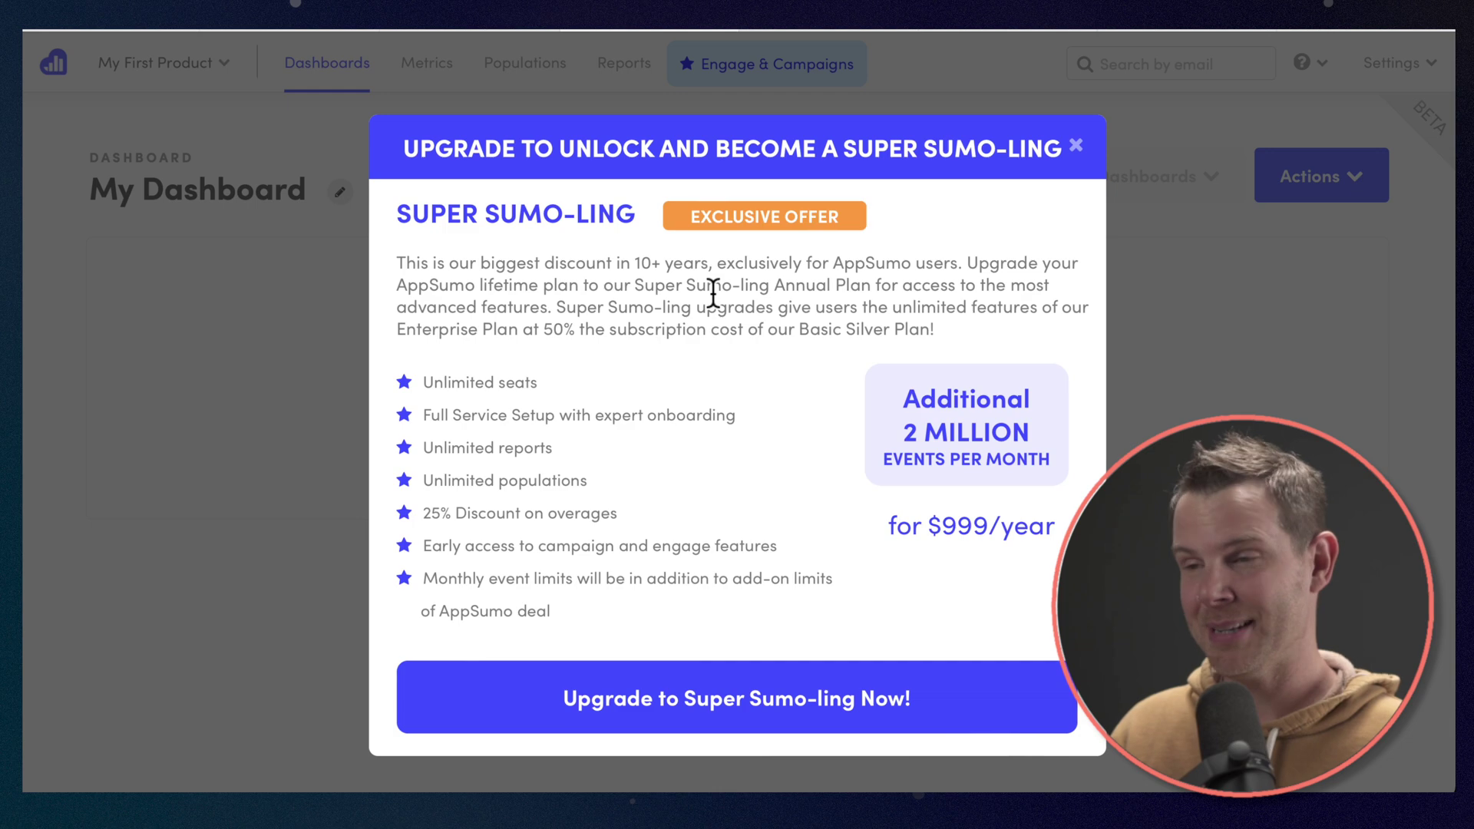
# Close the Super Sumo-ling upgrade offer to get back to My Dashboard.
pyautogui.click(1073, 147)
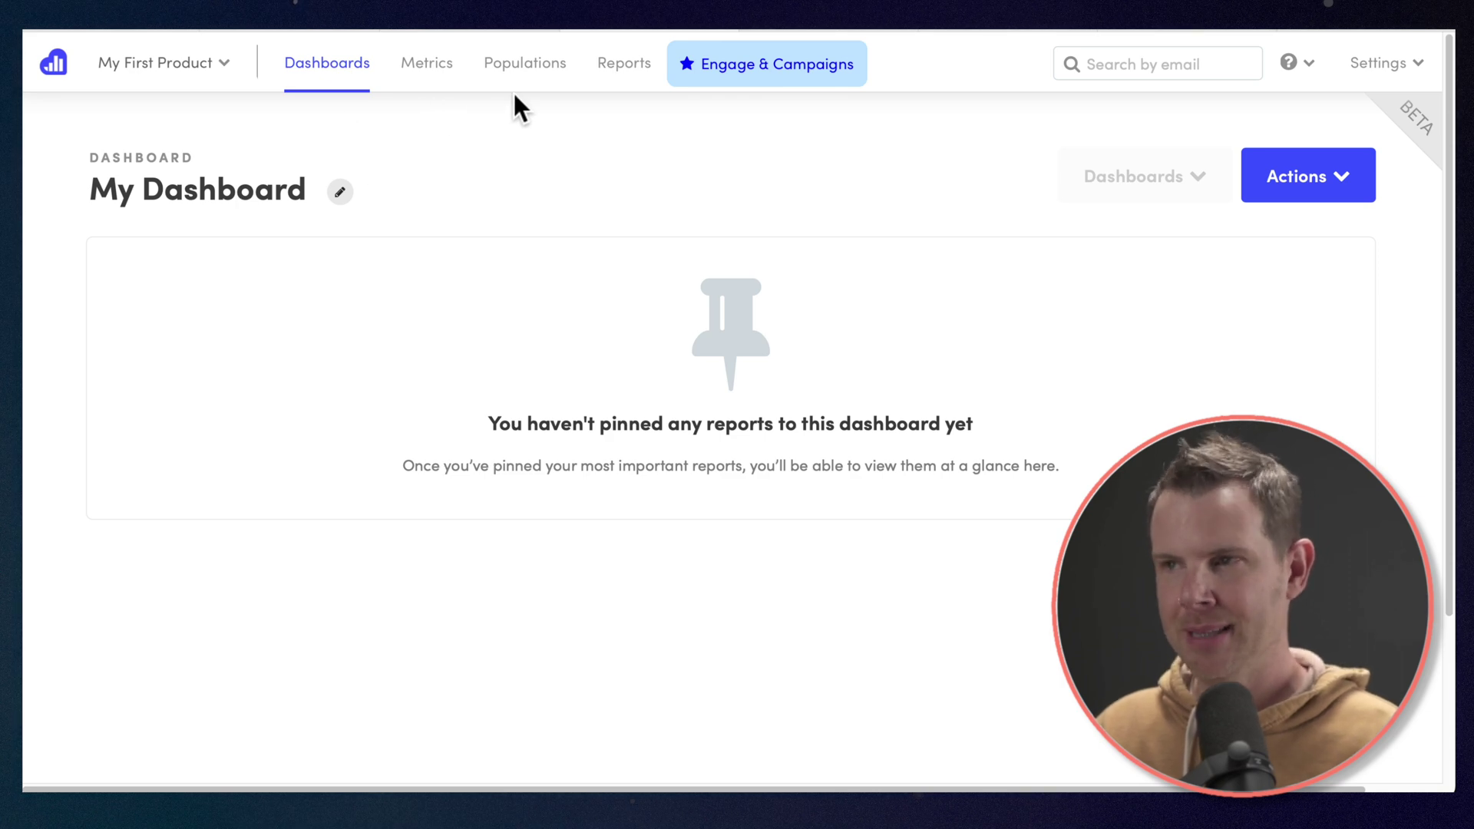
# Open the Product Settings page for My First Product from the Settings menu.
pyautogui.click(605, 91)
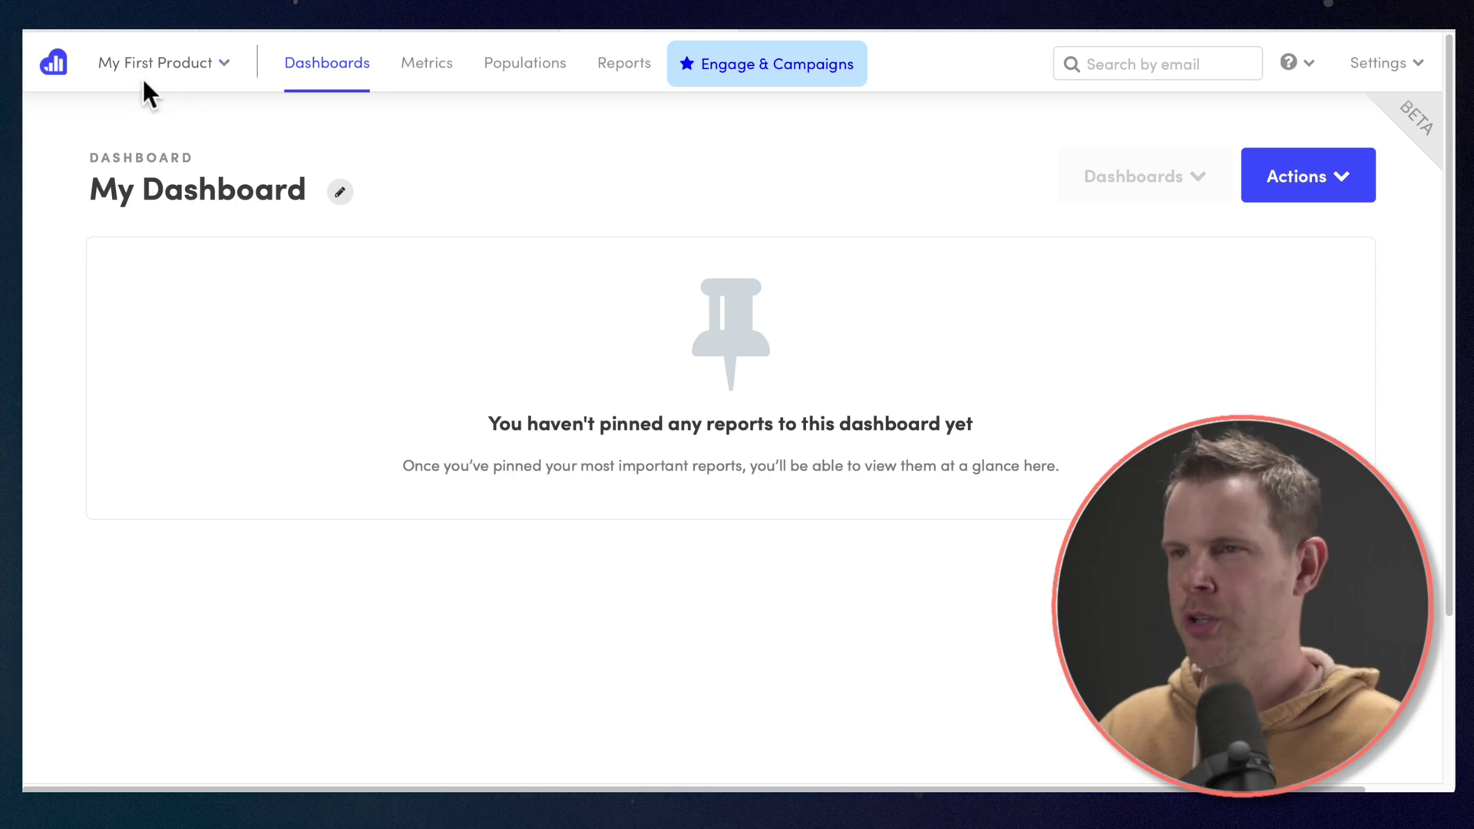
pyautogui.click(1382, 64)
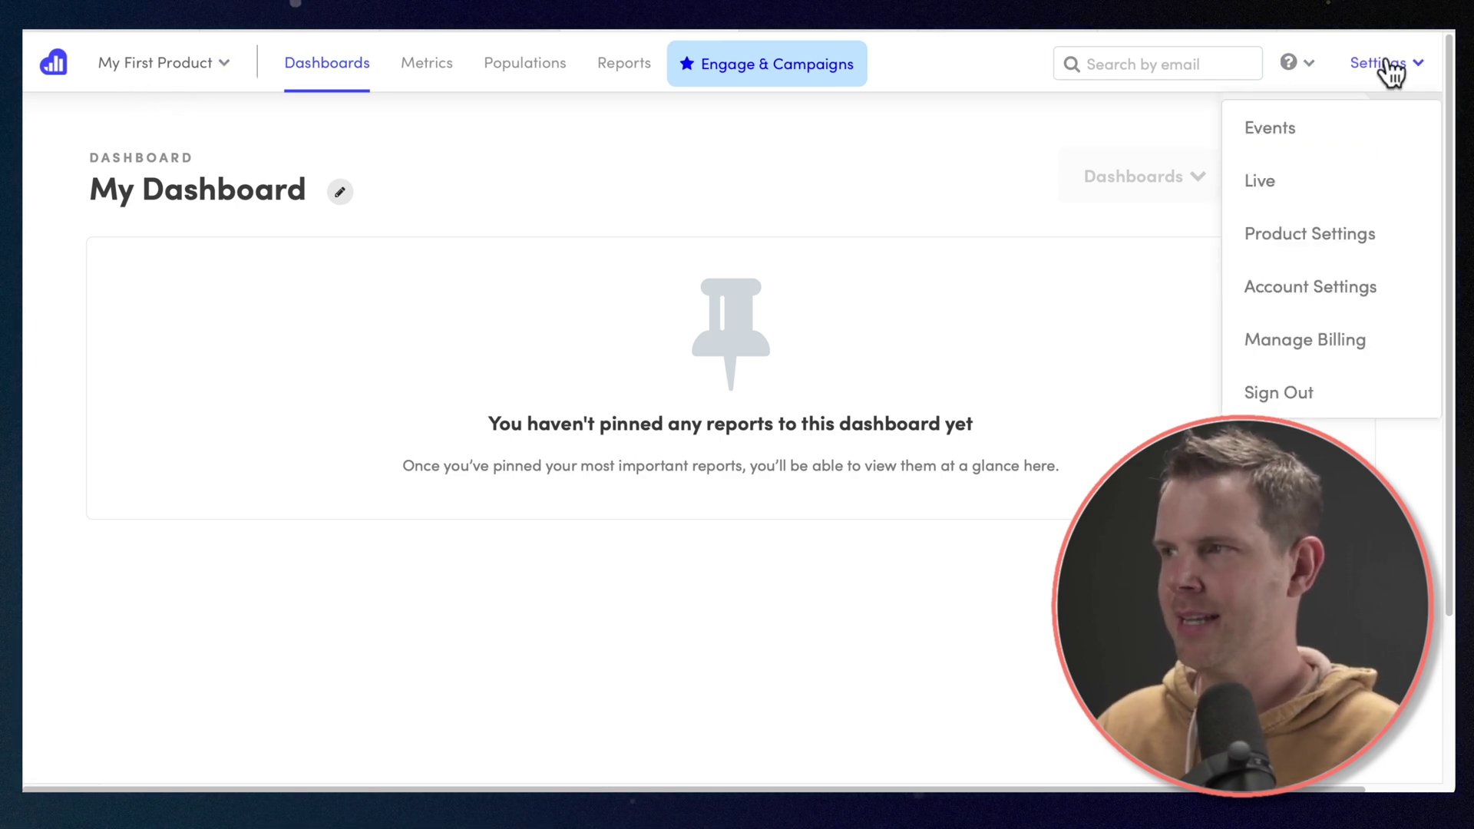
# Save the site as Client Amp with URL clientamp.com and the -06:00 Central Time zone.
pyautogui.click(1336, 260)
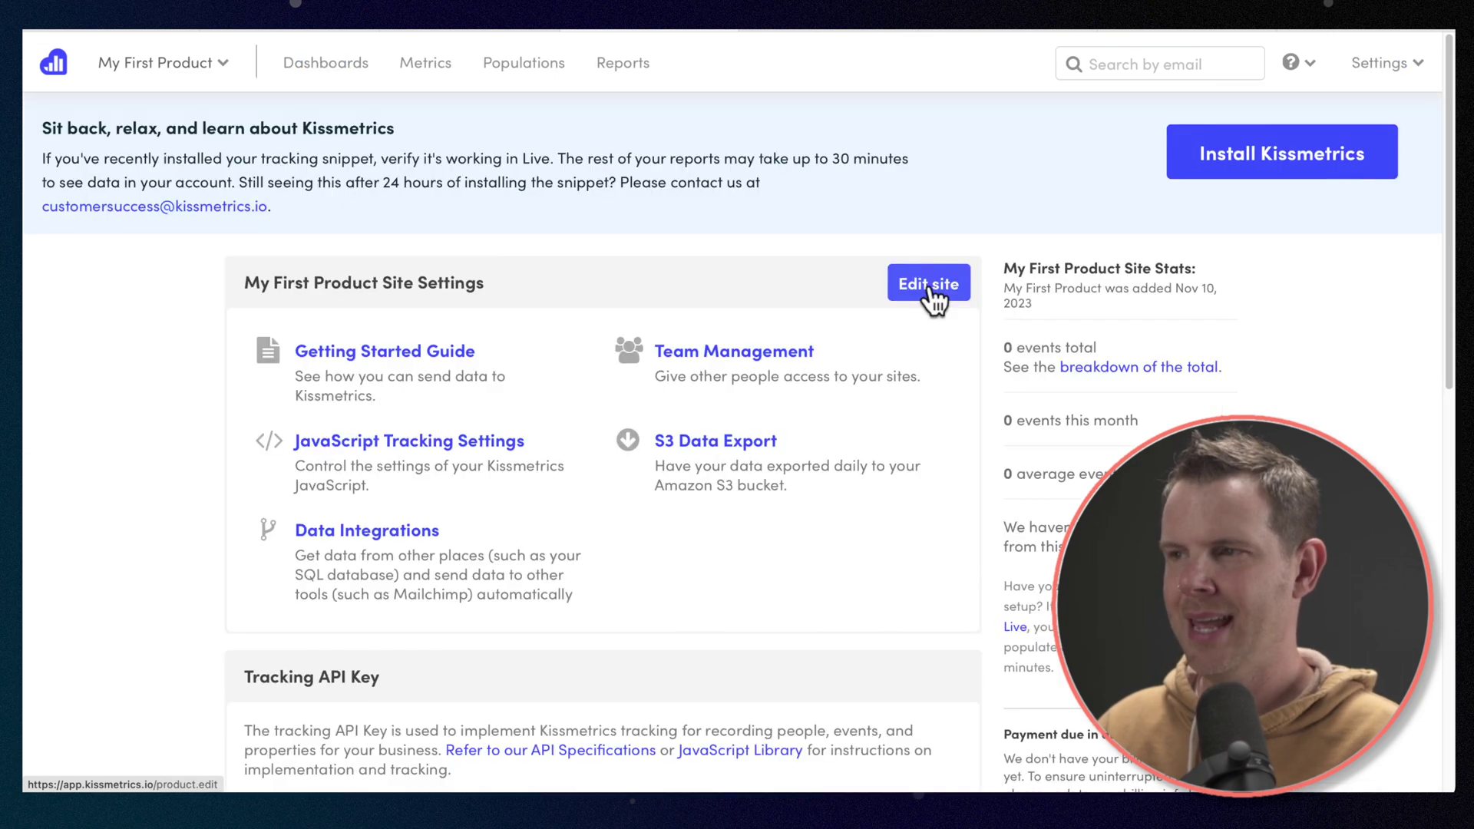
pyautogui.click(928, 282)
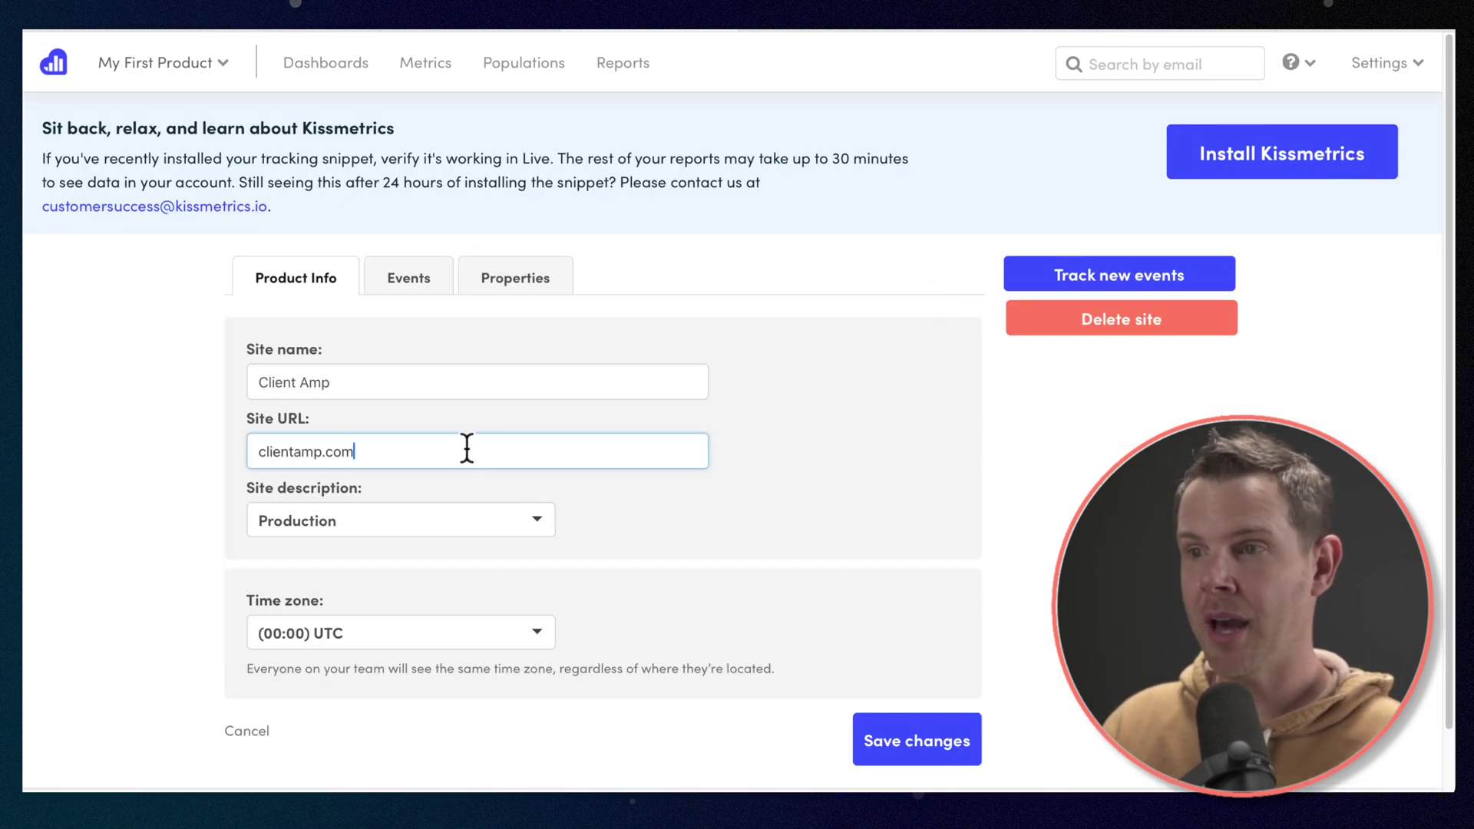
pyautogui.click(380, 637)
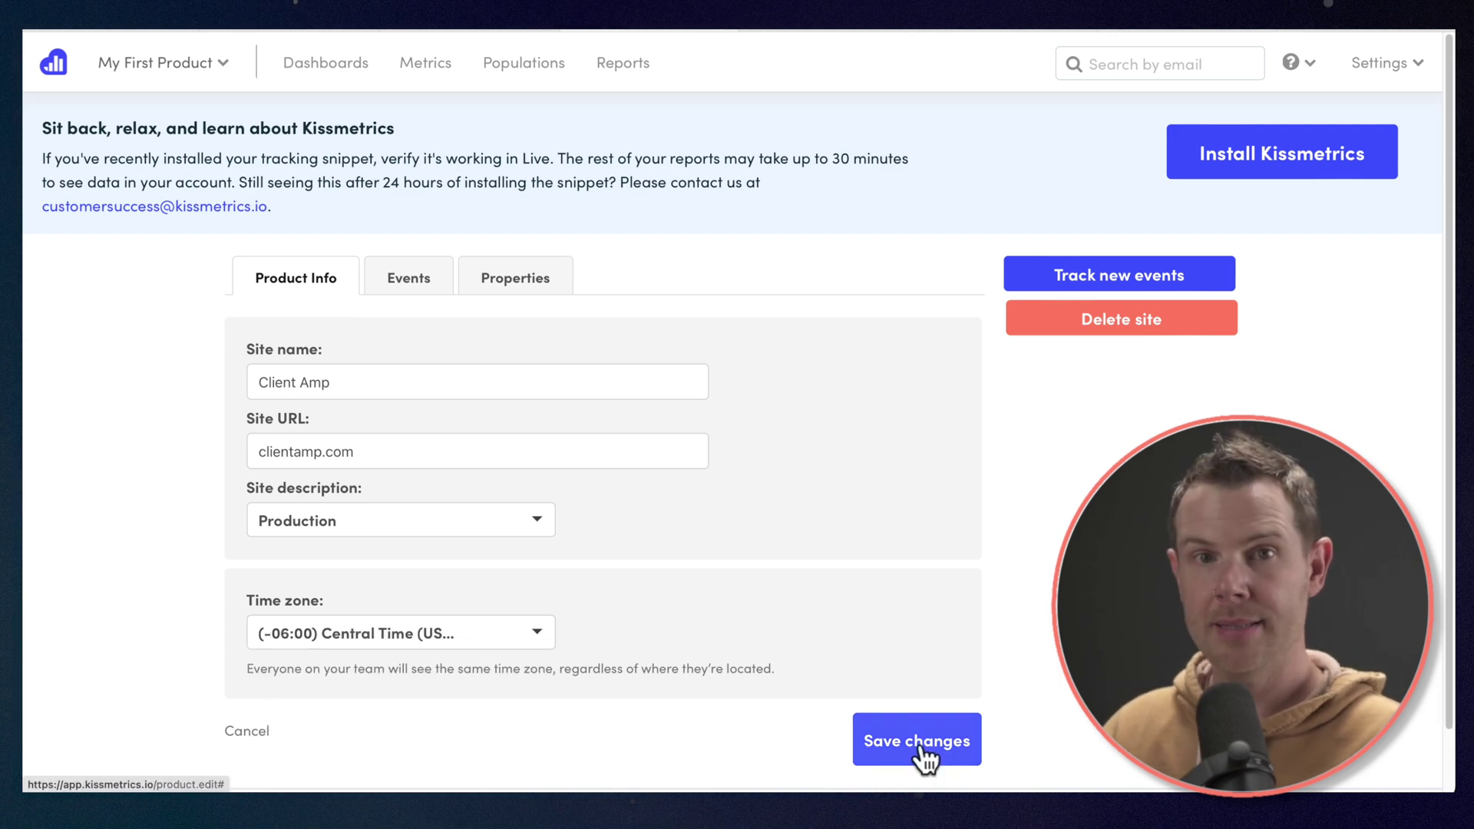
pyautogui.click(916, 741)
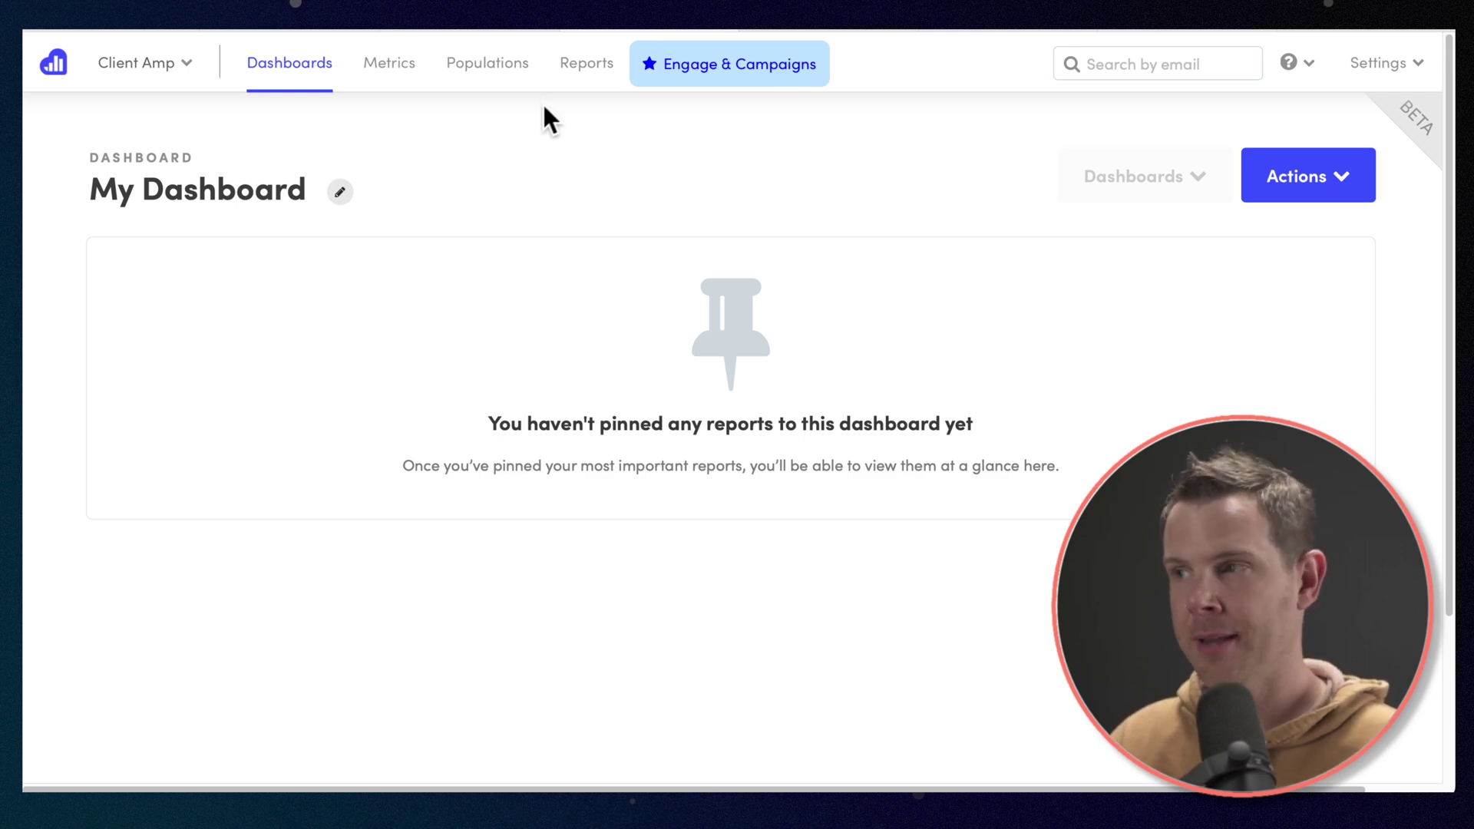
pyautogui.click(1388, 62)
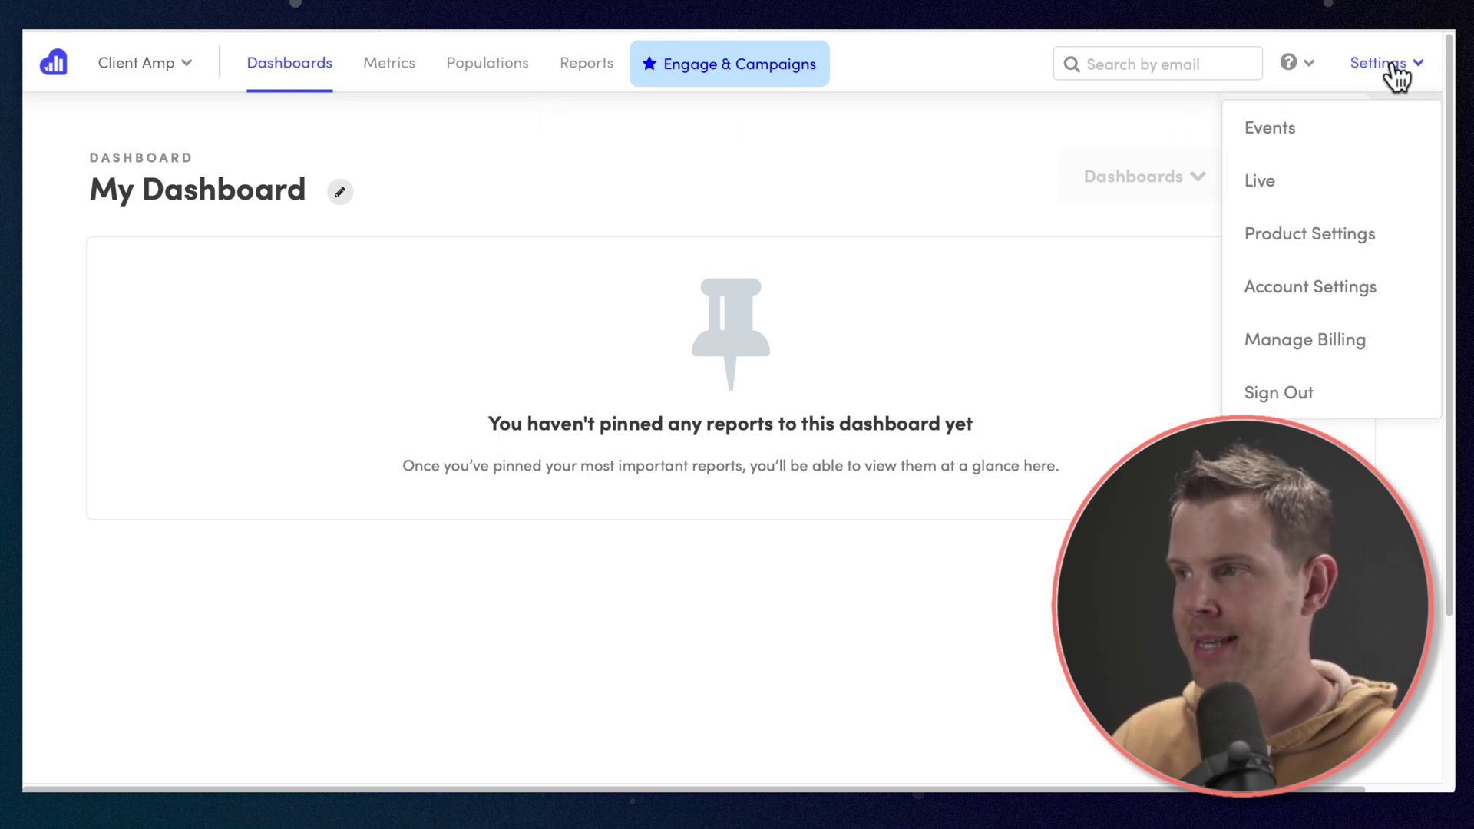
# Open the Event Manager and check the tracked events: Ad campaign hit, Page view, Visited site.
pyautogui.click(1294, 146)
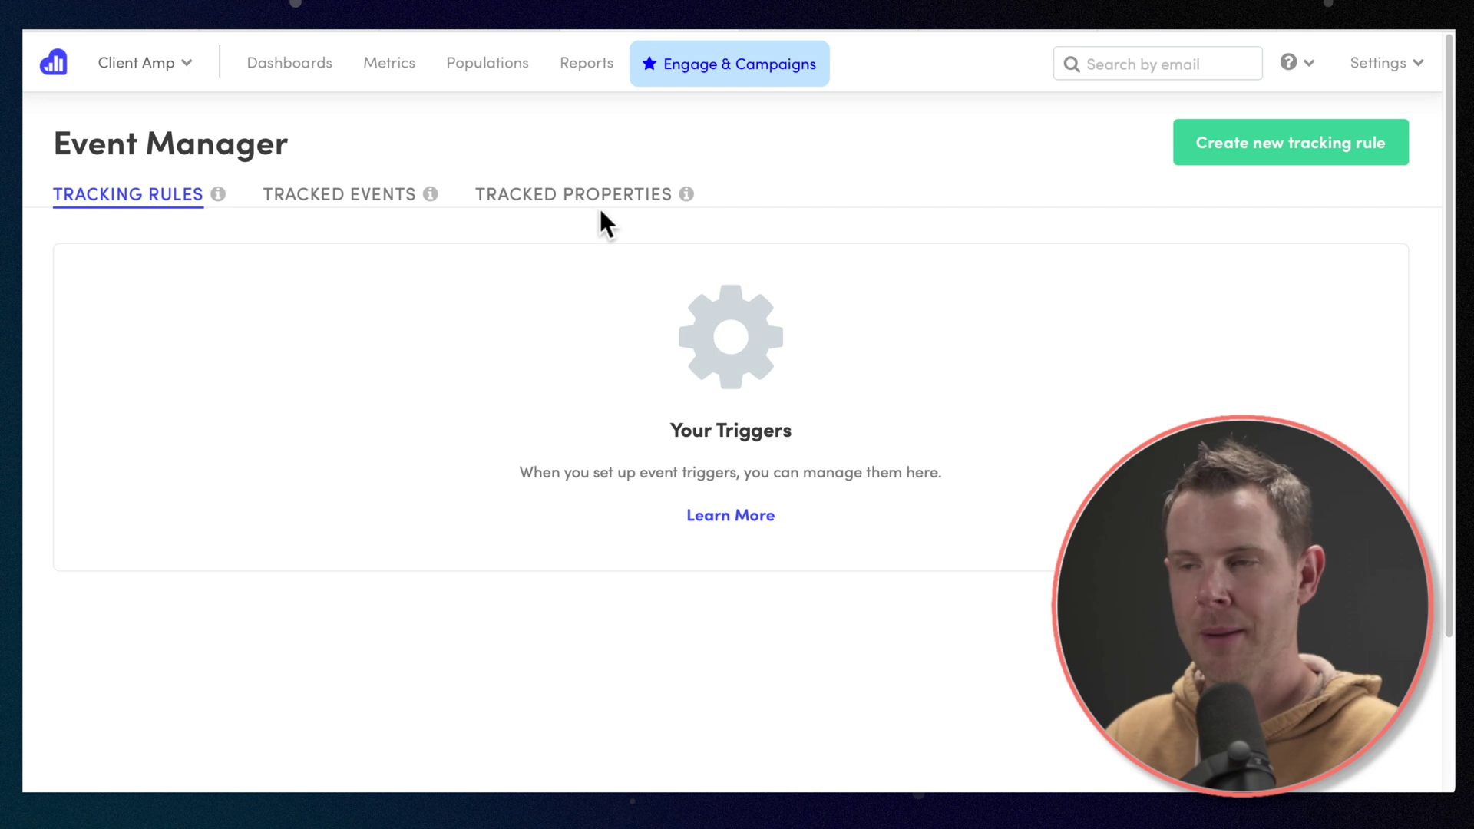
pyautogui.click(316, 208)
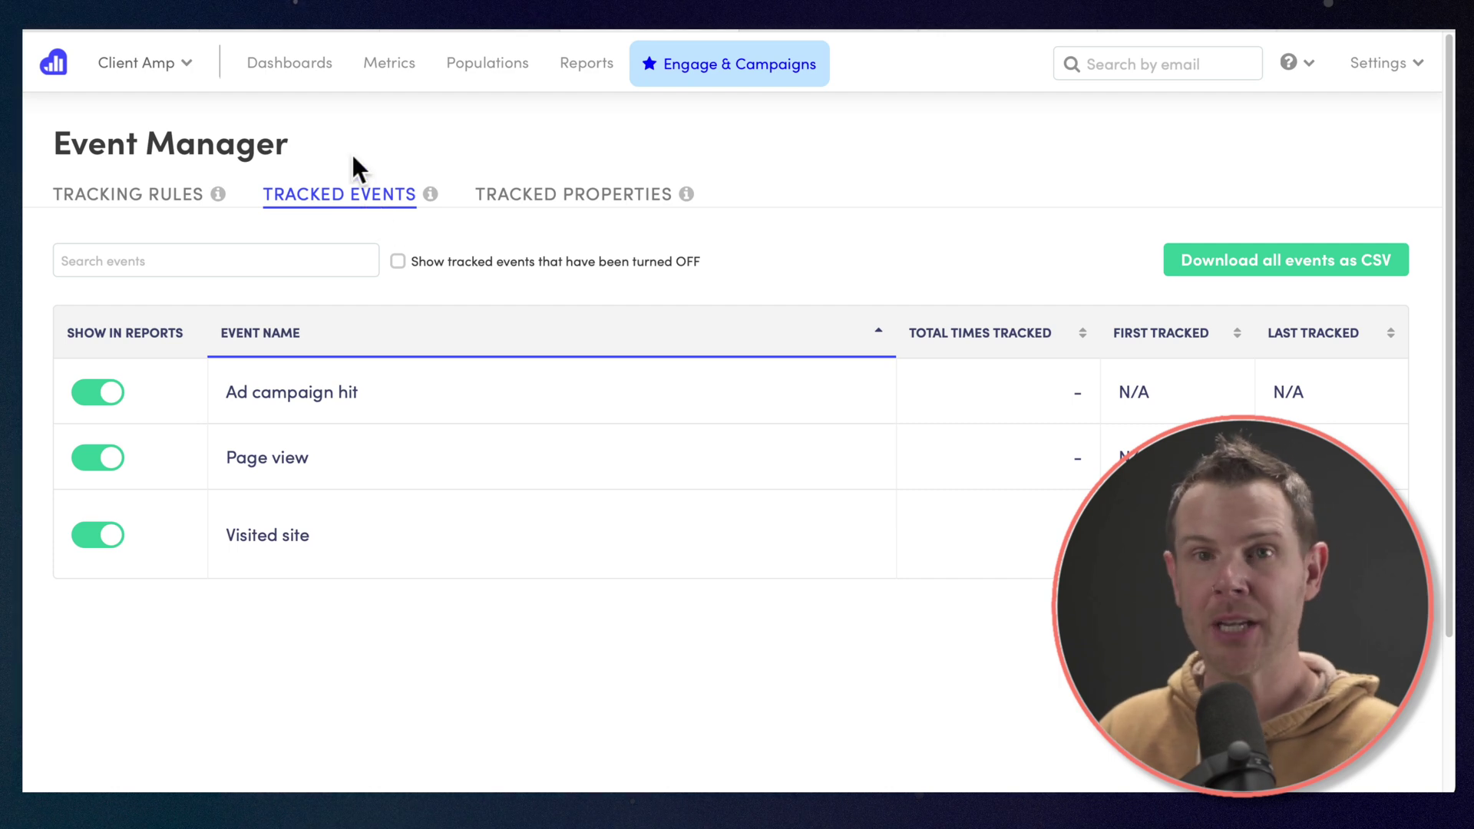
# Create a tracking rule named 'Home Page Lead' that fires on a form submission.
pyautogui.click(157, 196)
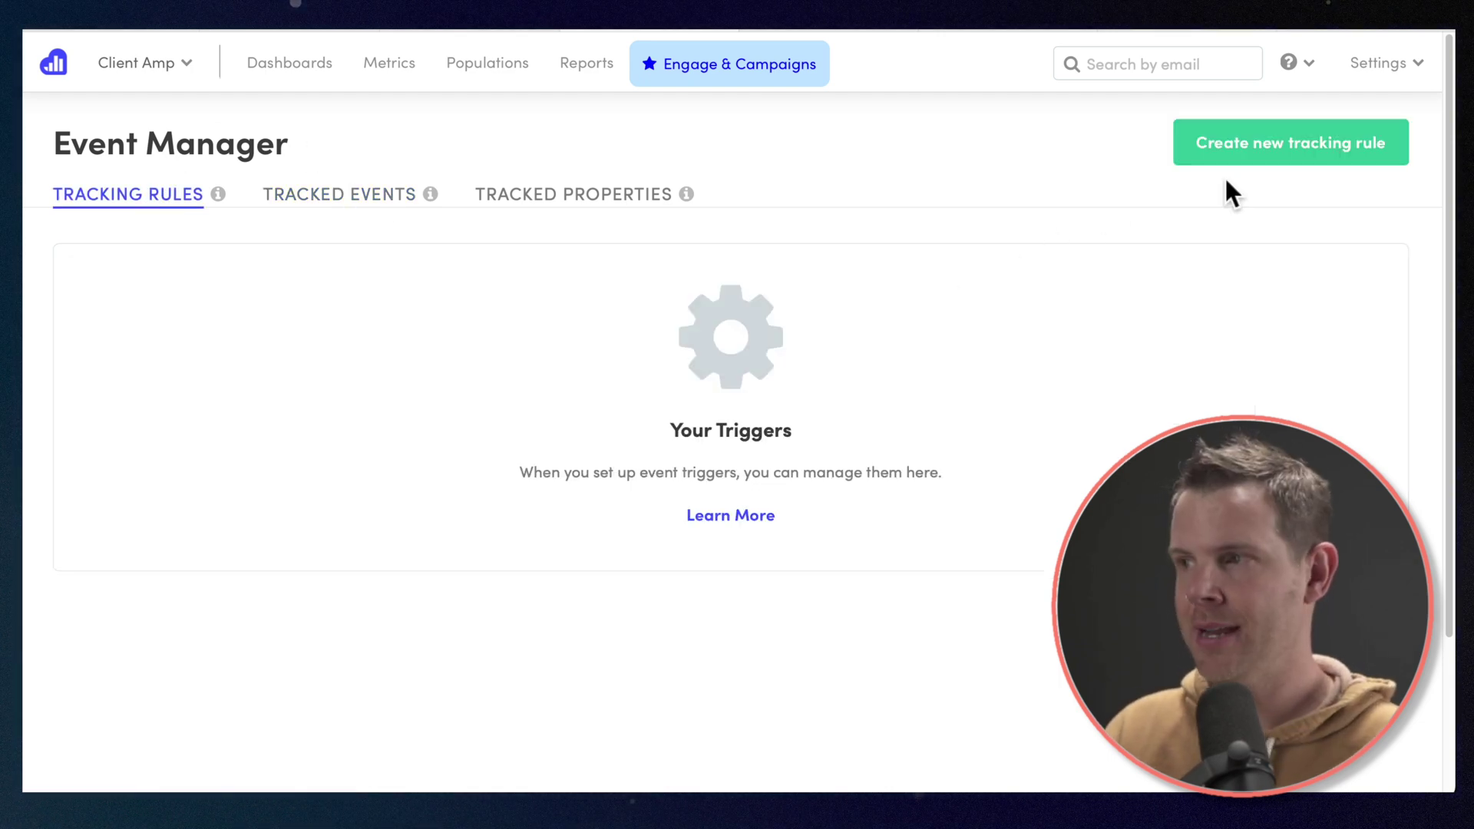
pyautogui.click(1251, 154)
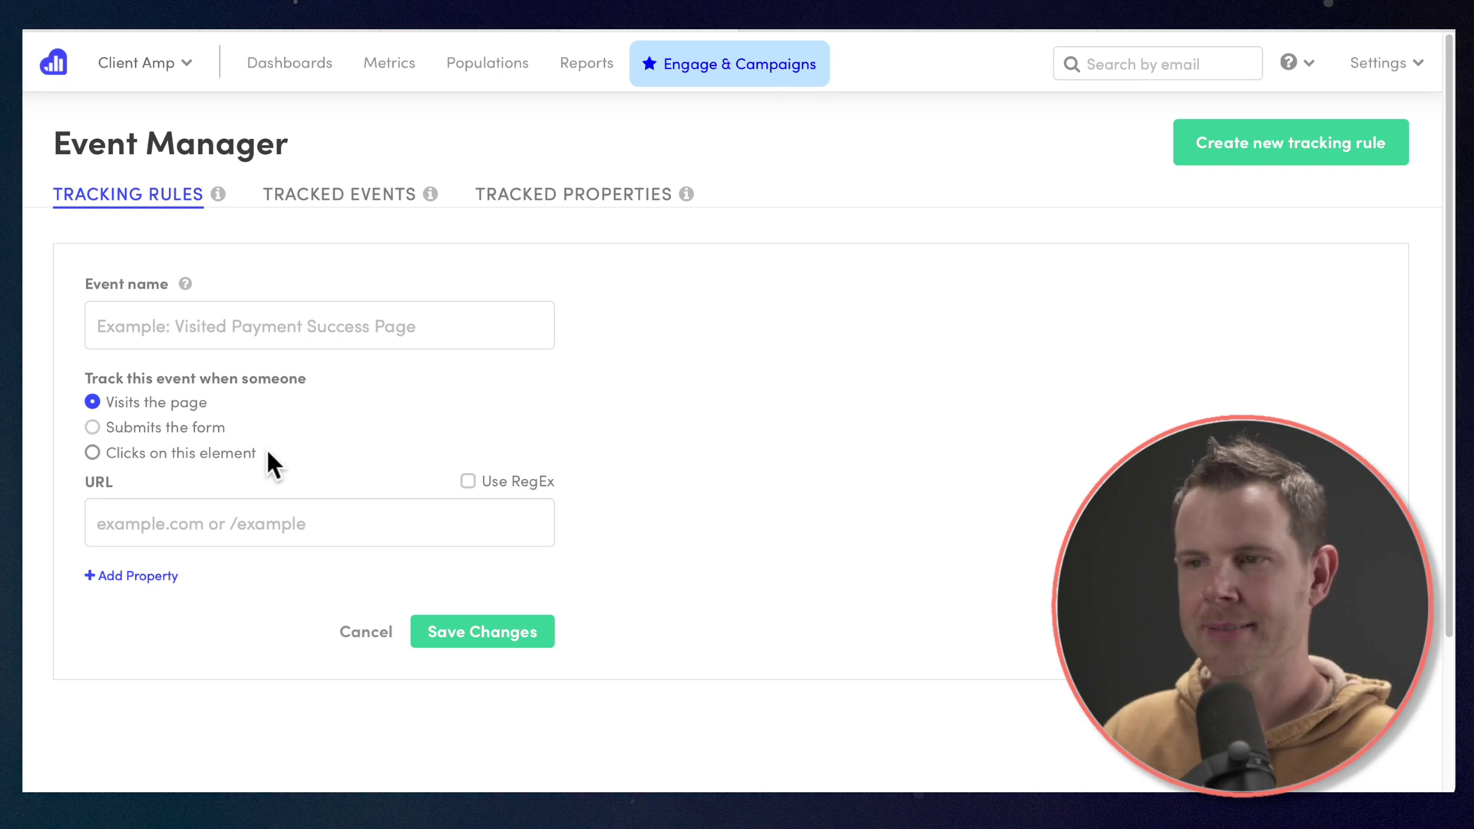
pyautogui.click(201, 348)
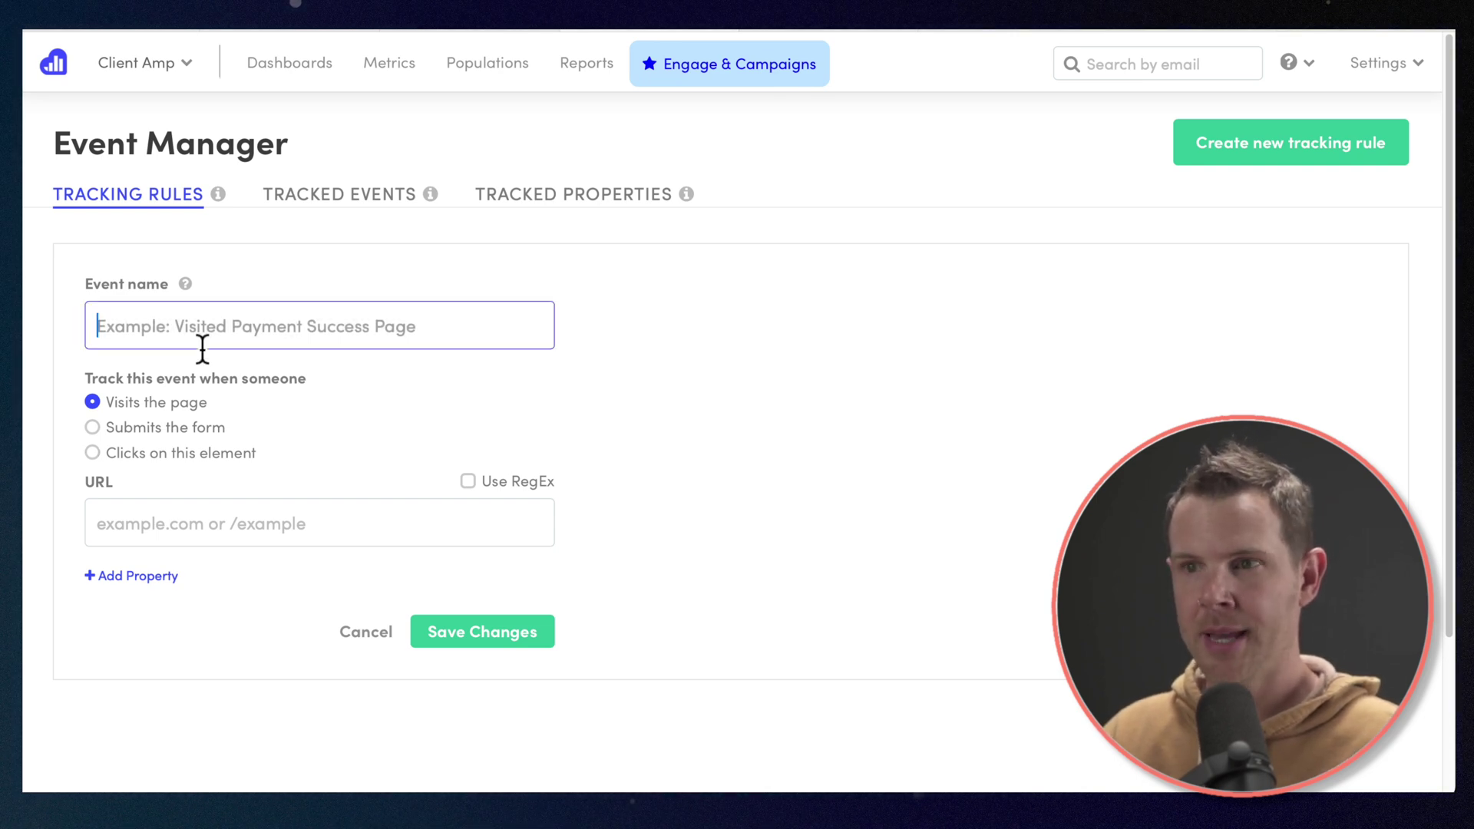
pyautogui.write('Home Page Lead')
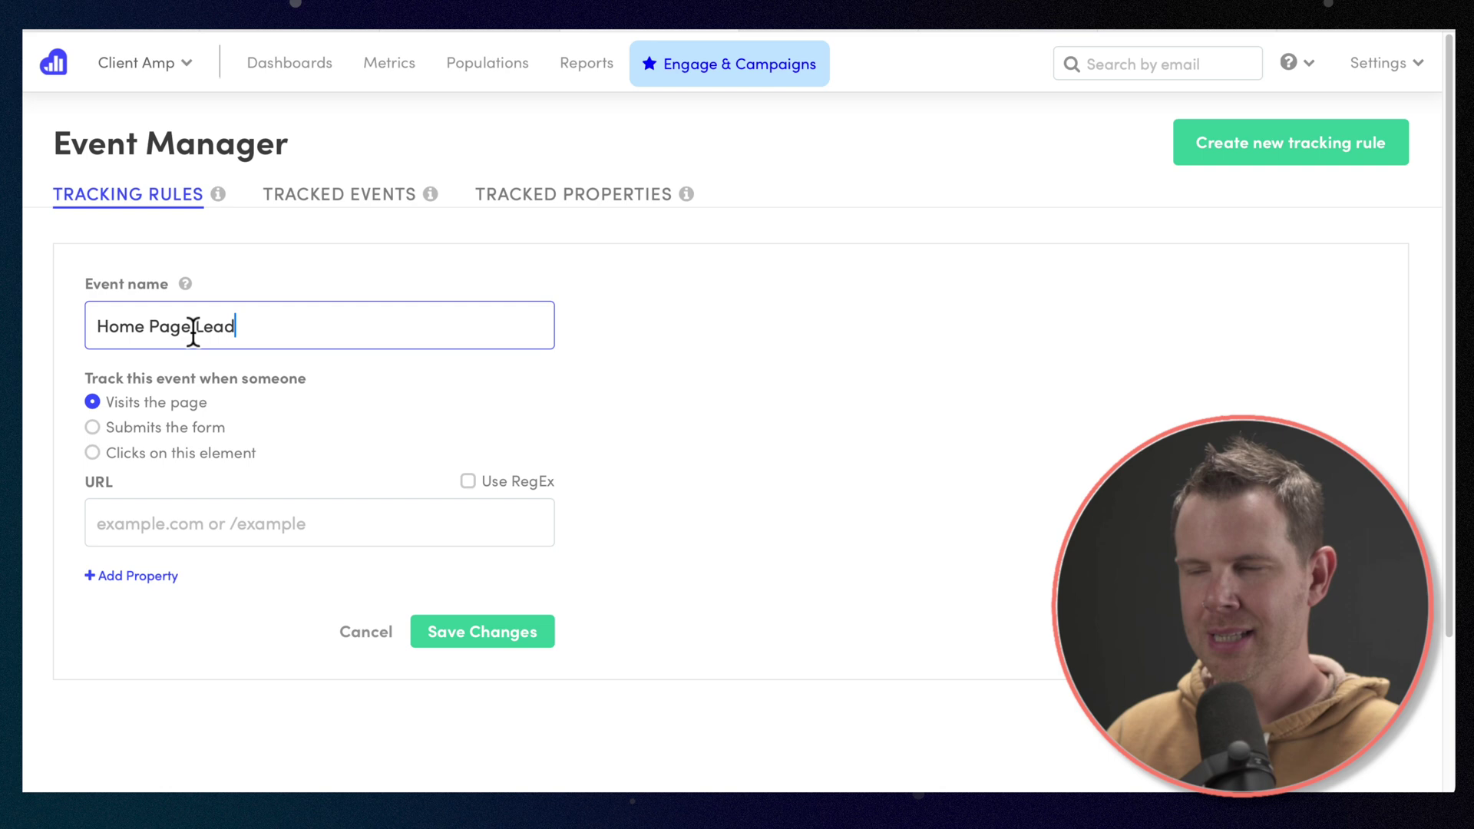
pyautogui.click(141, 425)
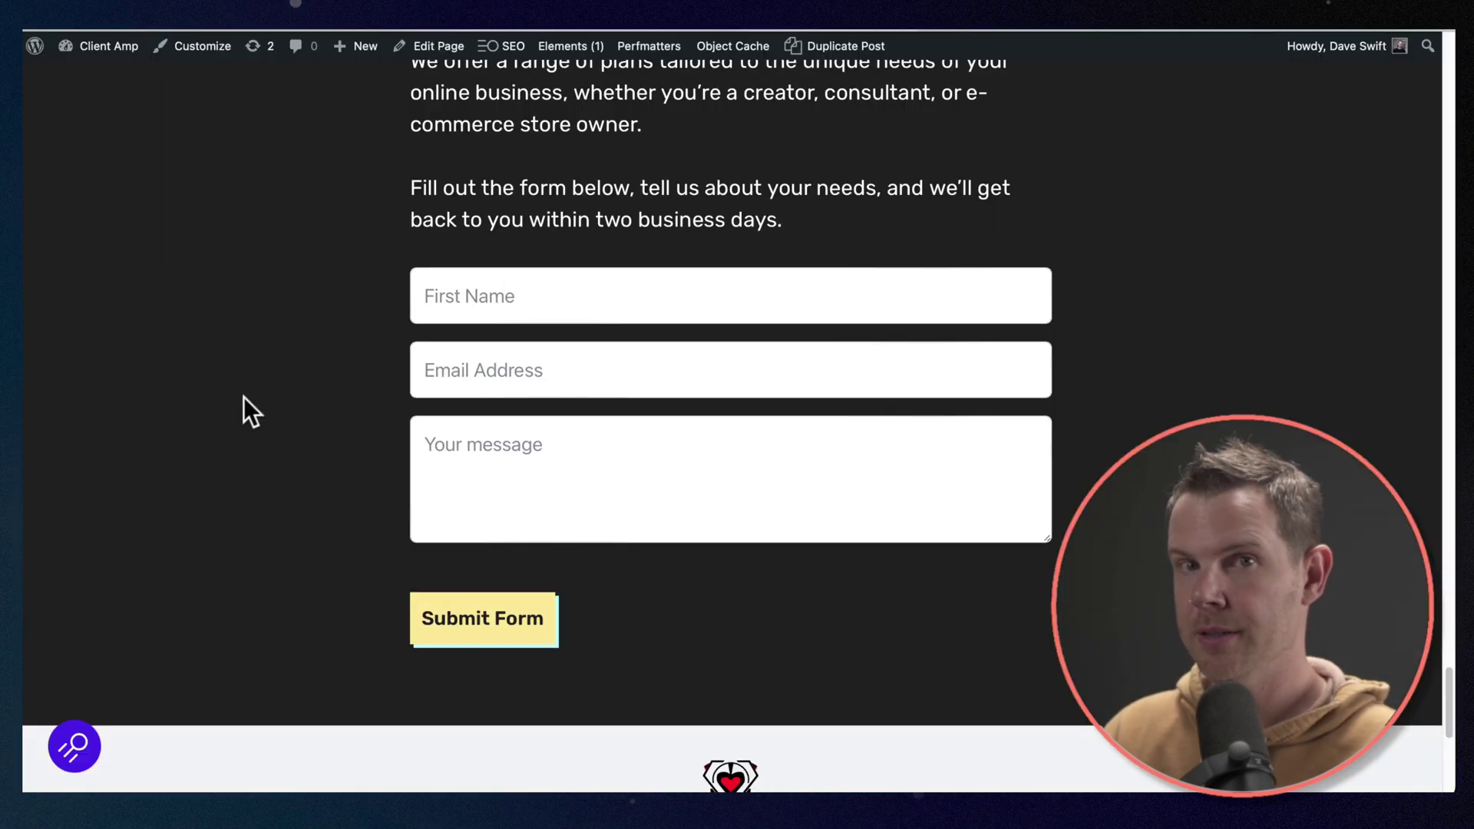
# Inspect the WordPress contact form's markup to find its id, fluentform_3.
pyautogui.rightClick(243, 398)
pyautogui.click(319, 569)
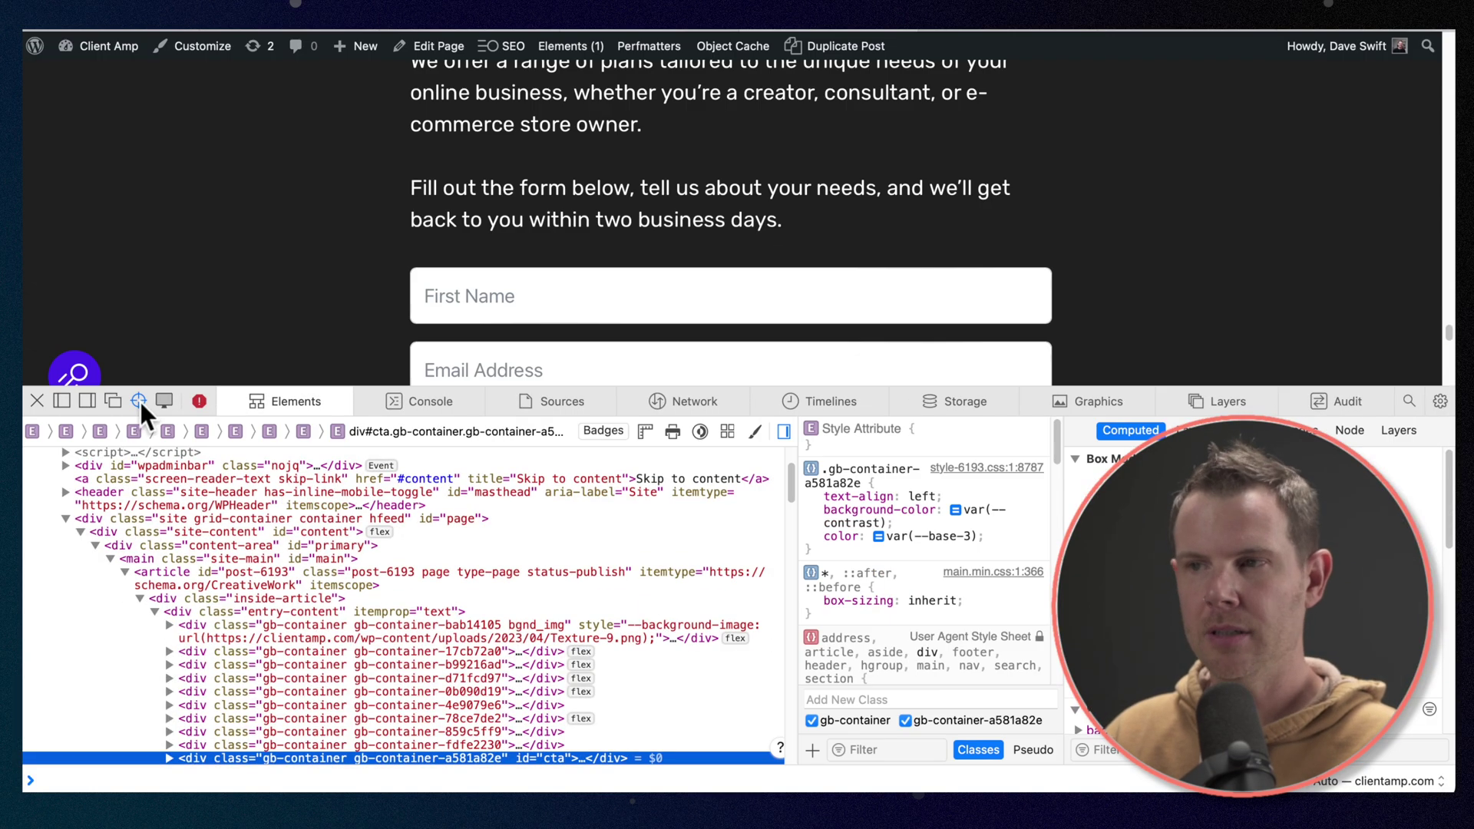
pyautogui.click(138, 401)
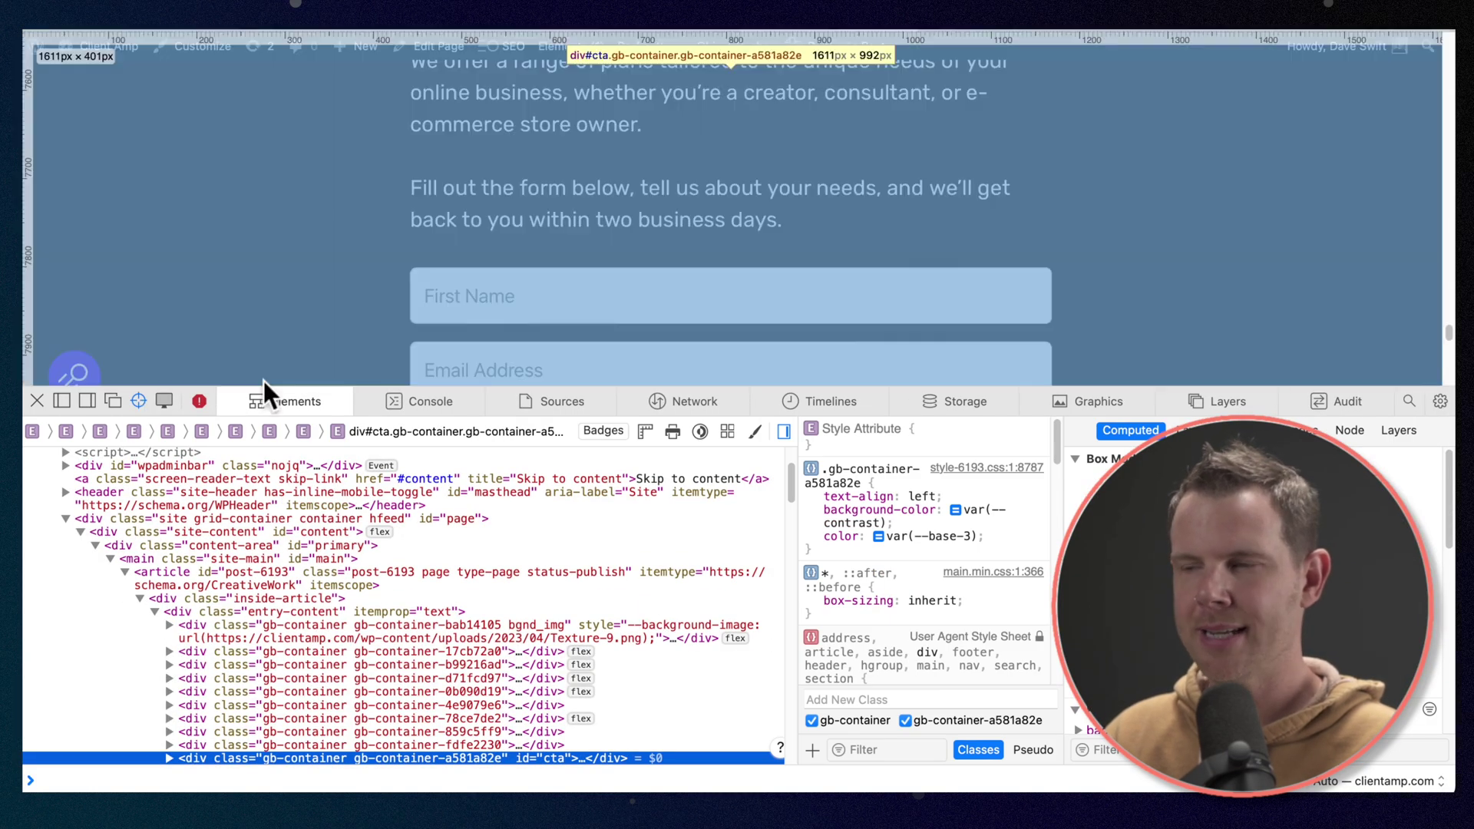
pyautogui.scroll(-5, 668, 297)
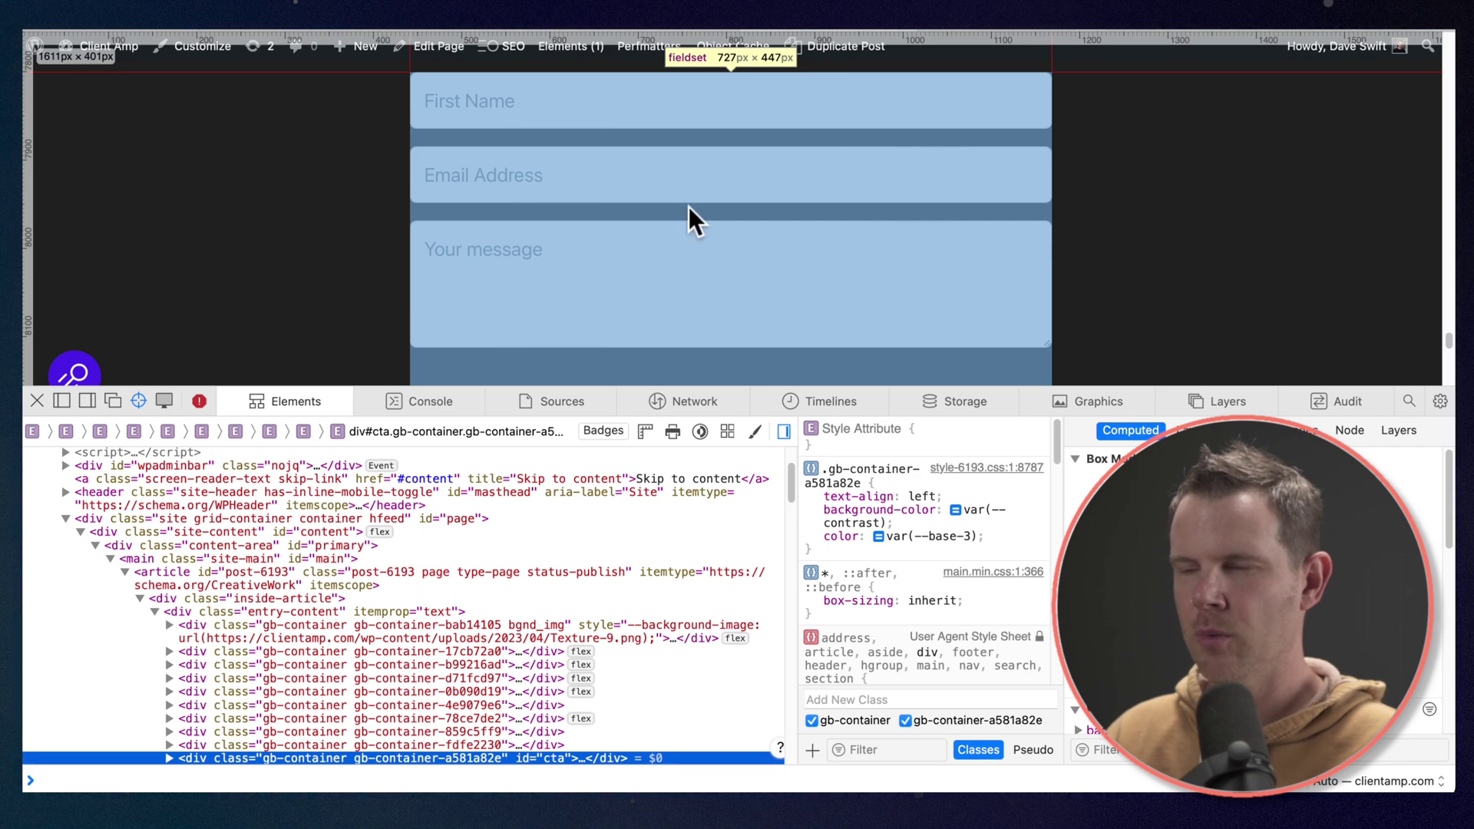
pyautogui.click(689, 208)
pyautogui.scroll(-3, 233, 603)
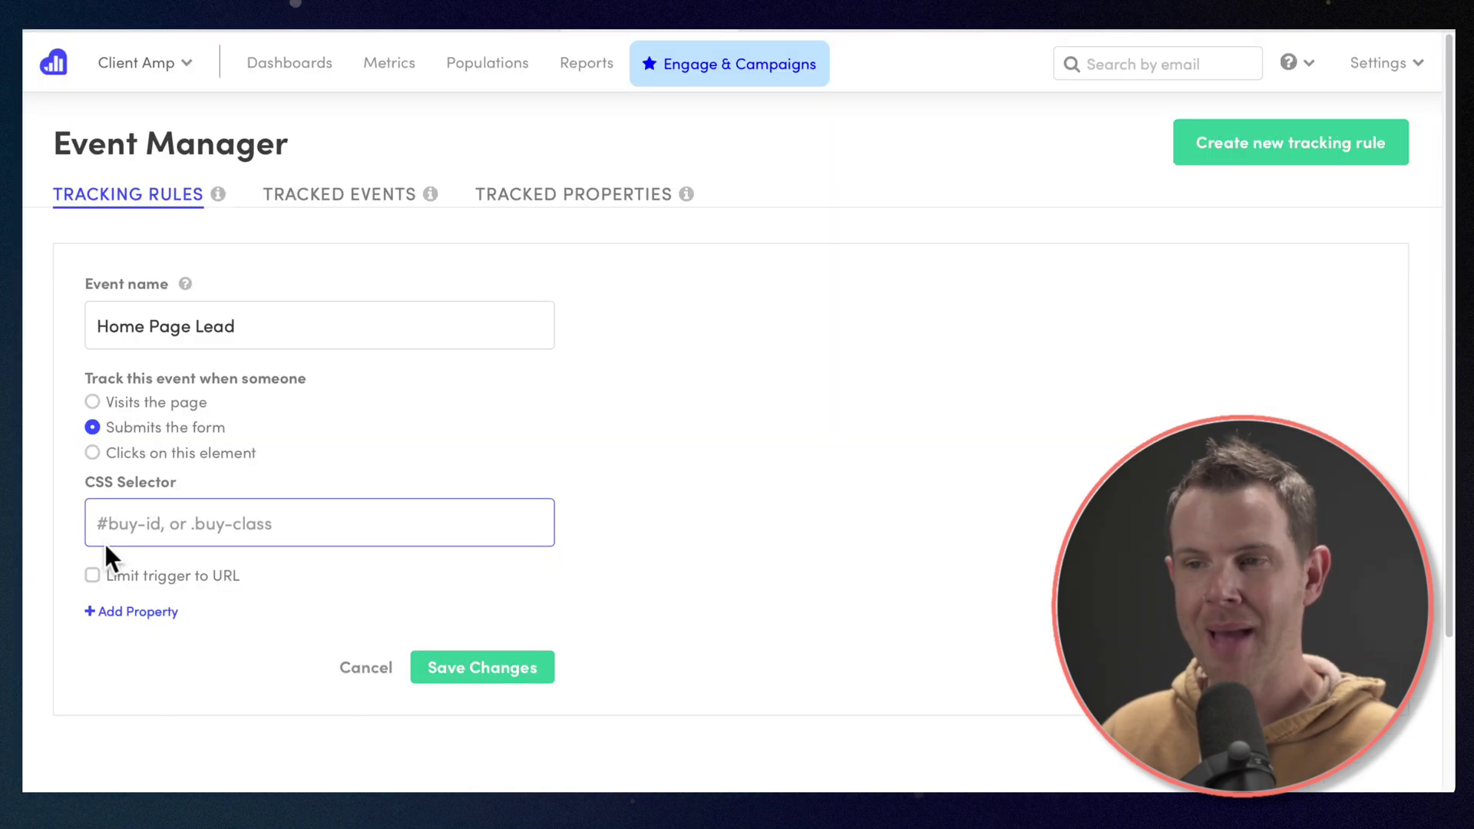
pyautogui.click(94, 522)
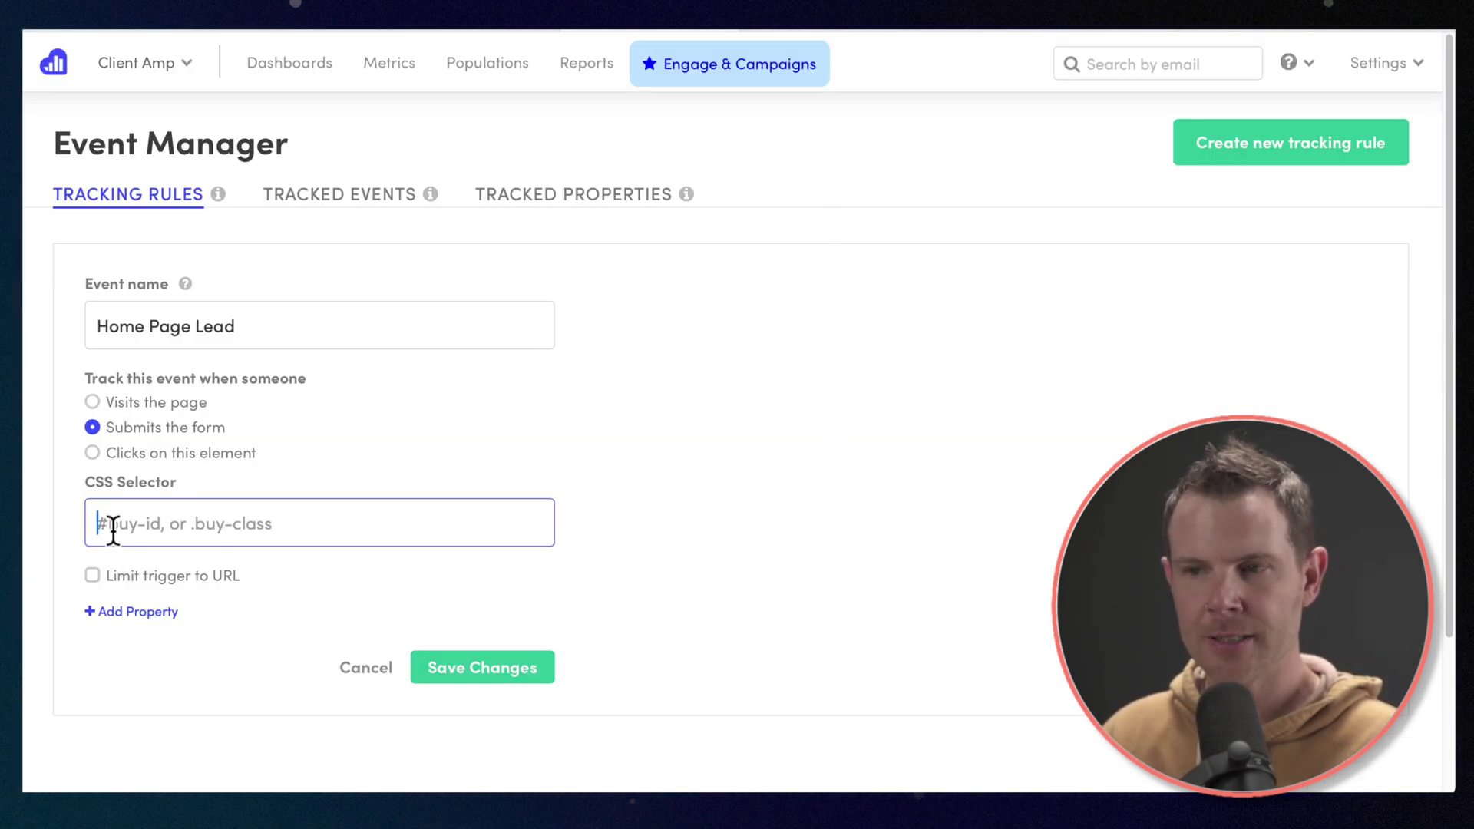
# Set the rule's CSS selector to #fluentform_3 and limit the trigger to clientamp.com.
pyautogui.write('#')
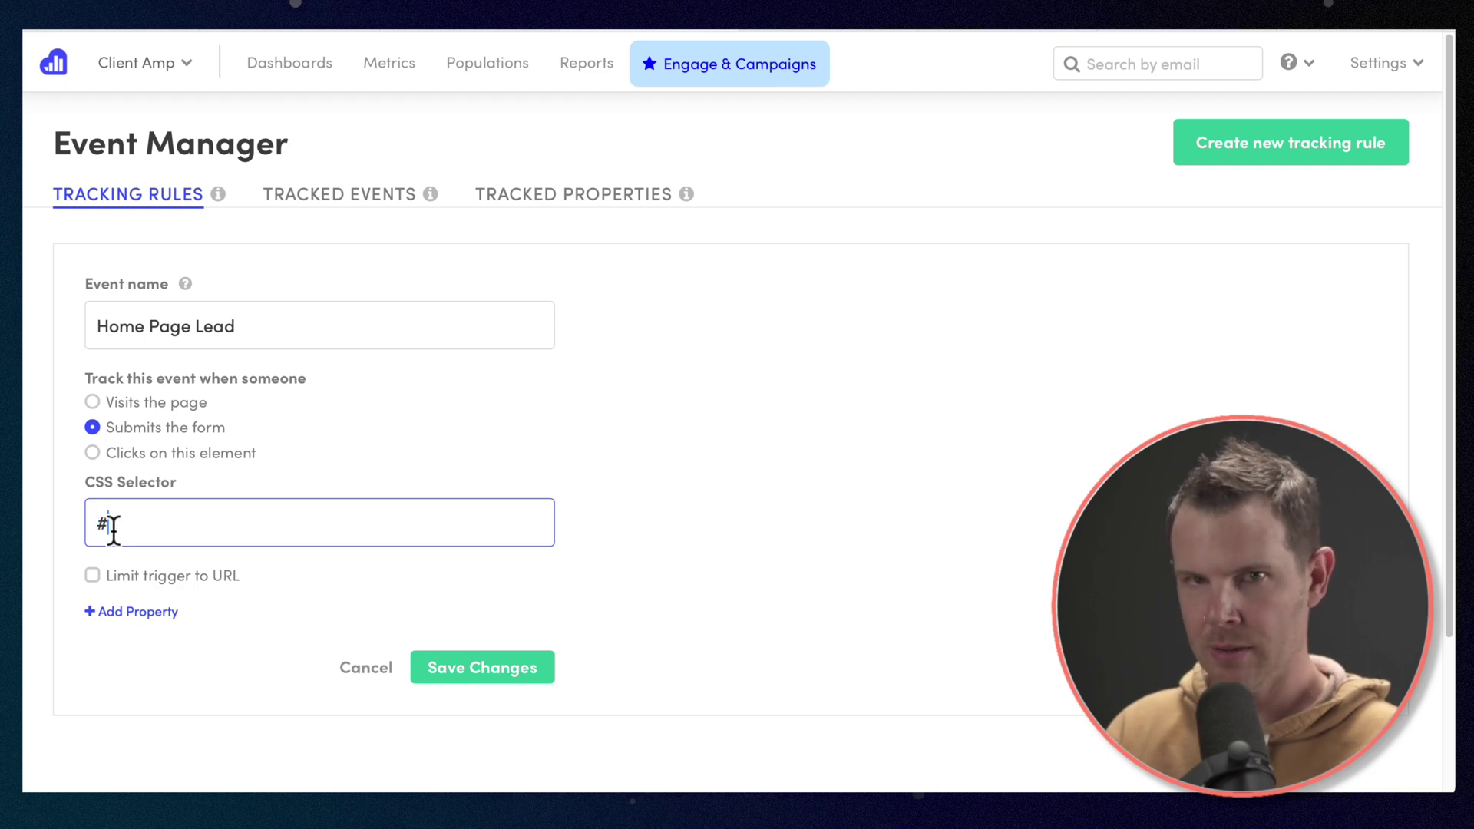
pyautogui.write('fluent')
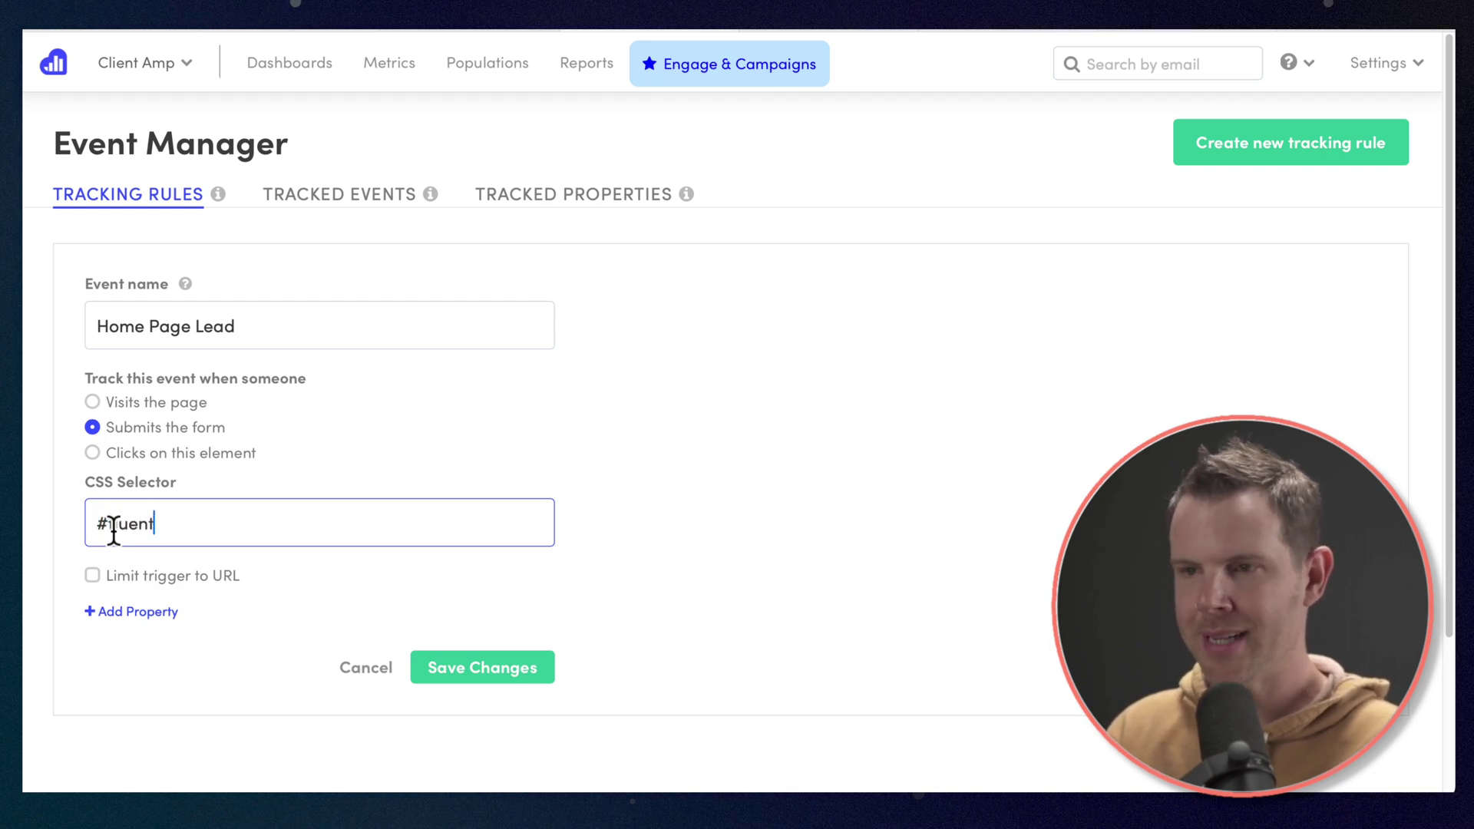
pyautogui.write('form_3')
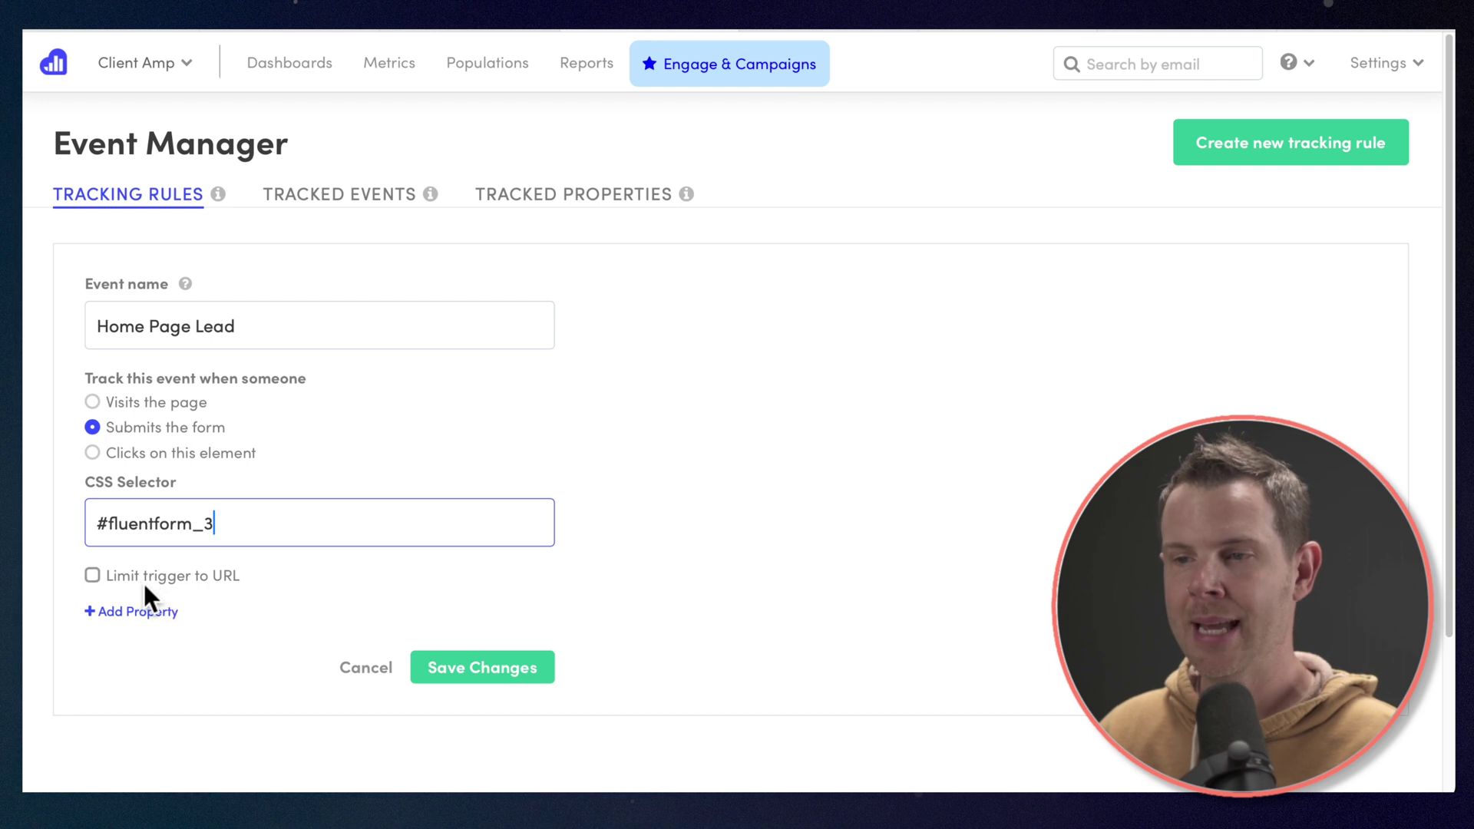
pyautogui.click(183, 575)
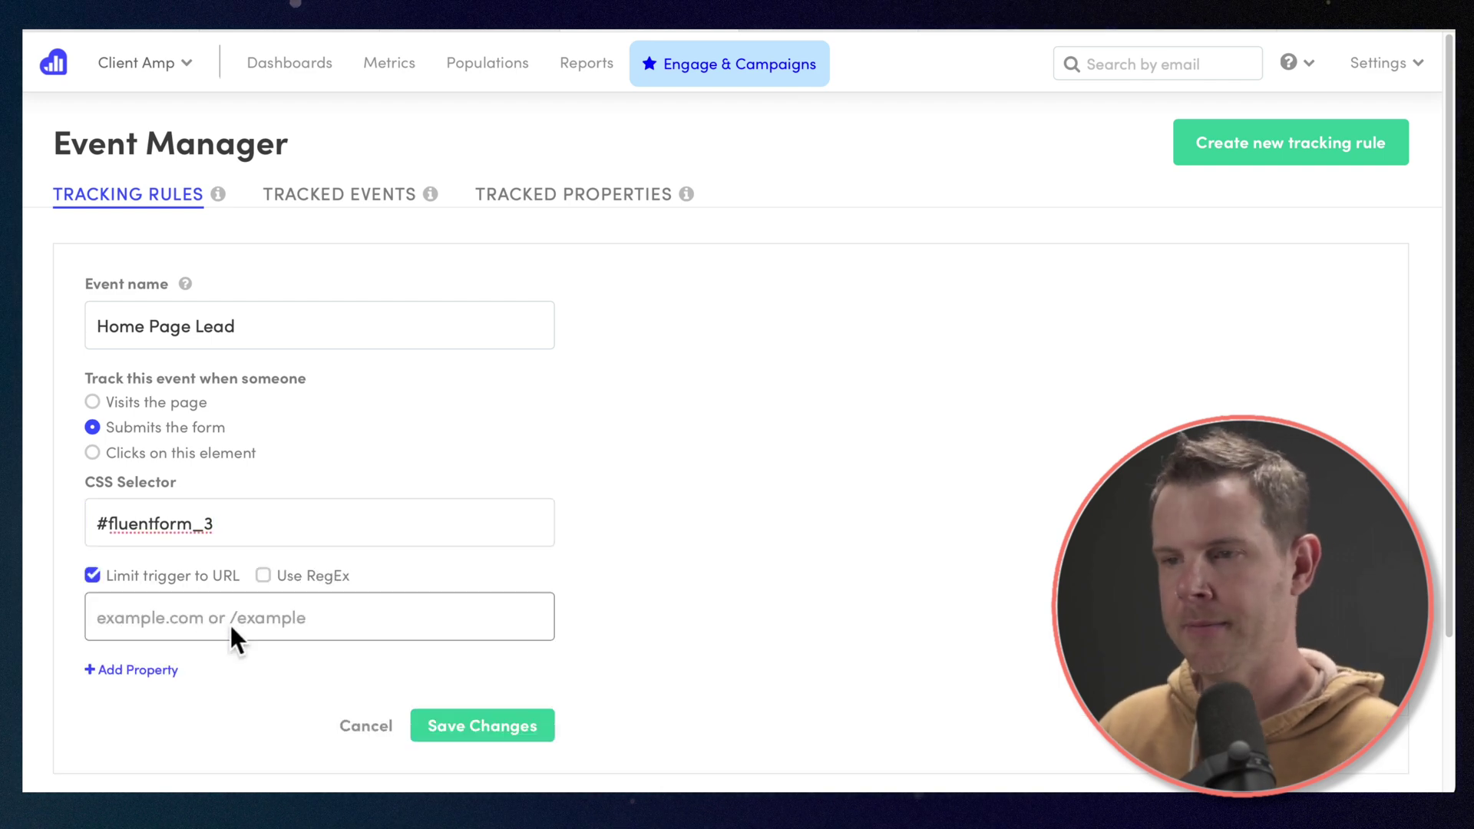
pyautogui.click(299, 620)
pyautogui.write('clientamp.com')
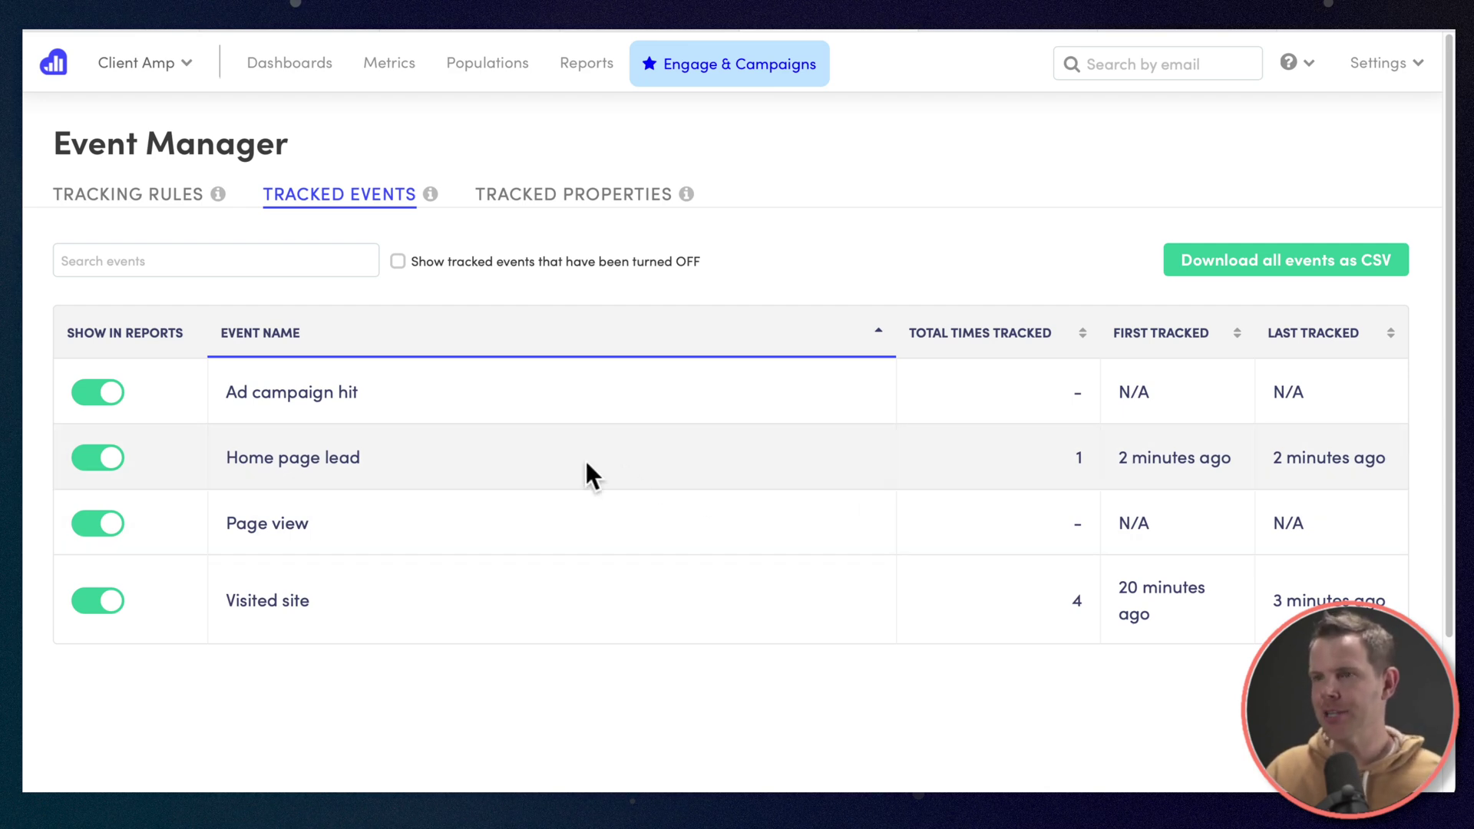
# Expand the Home page lead event's details, showing it first tracked Nov 9, 2023.
pyautogui.click(340, 460)
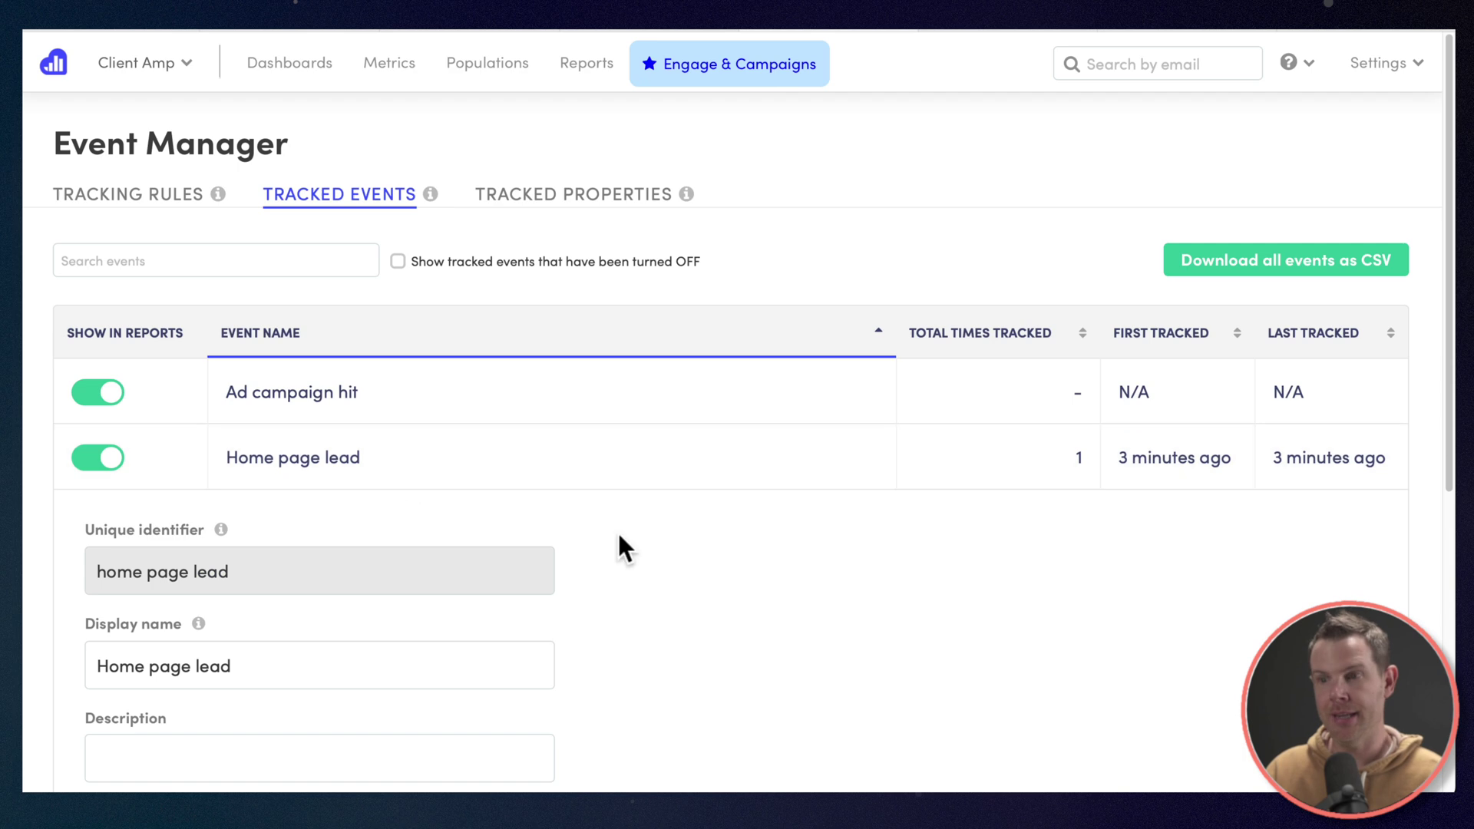
pyautogui.scroll(-4, 726, 634)
pyautogui.scroll(-3, 727, 634)
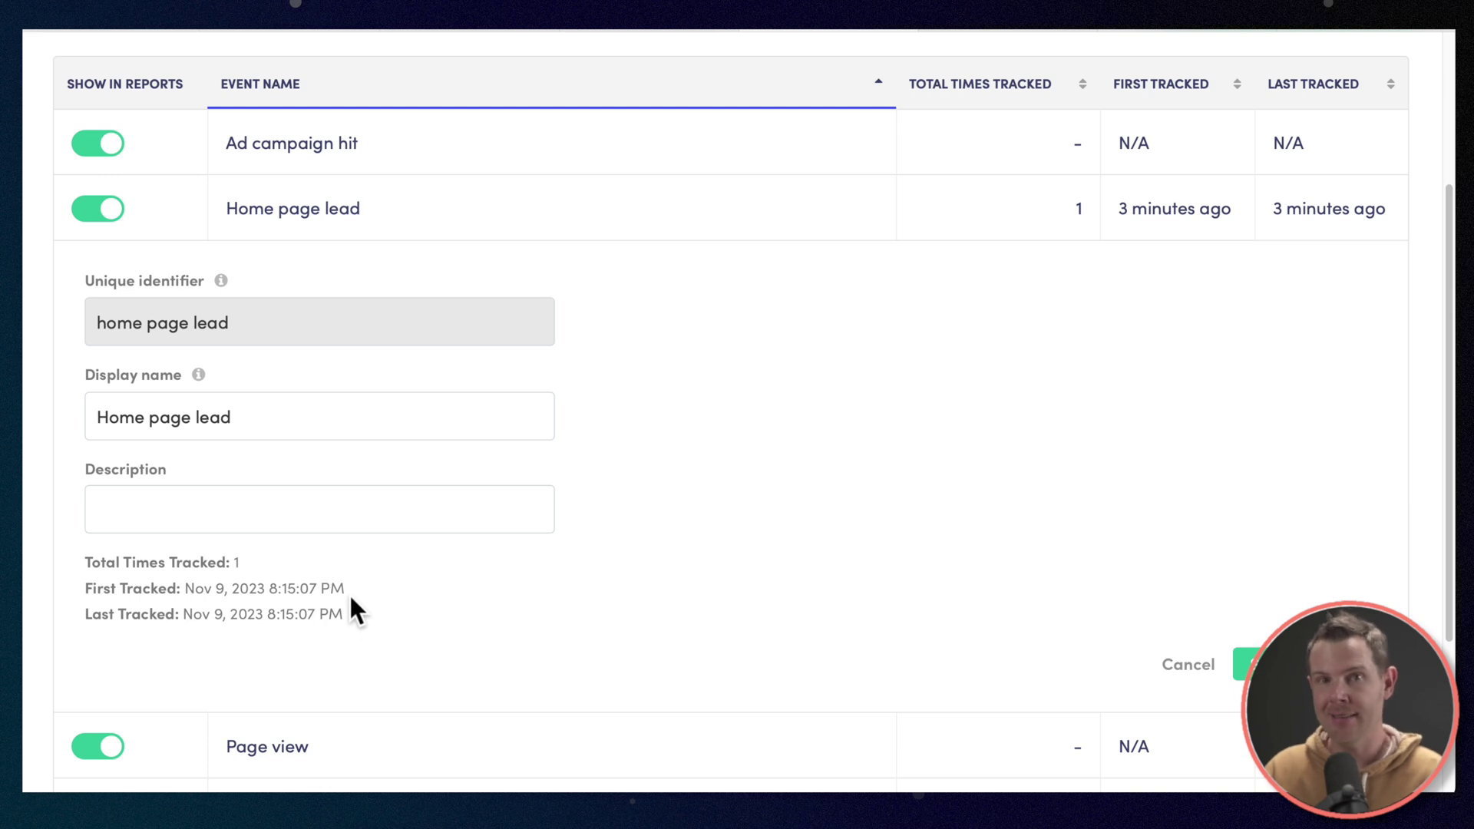
pyautogui.scroll(6, 349, 592)
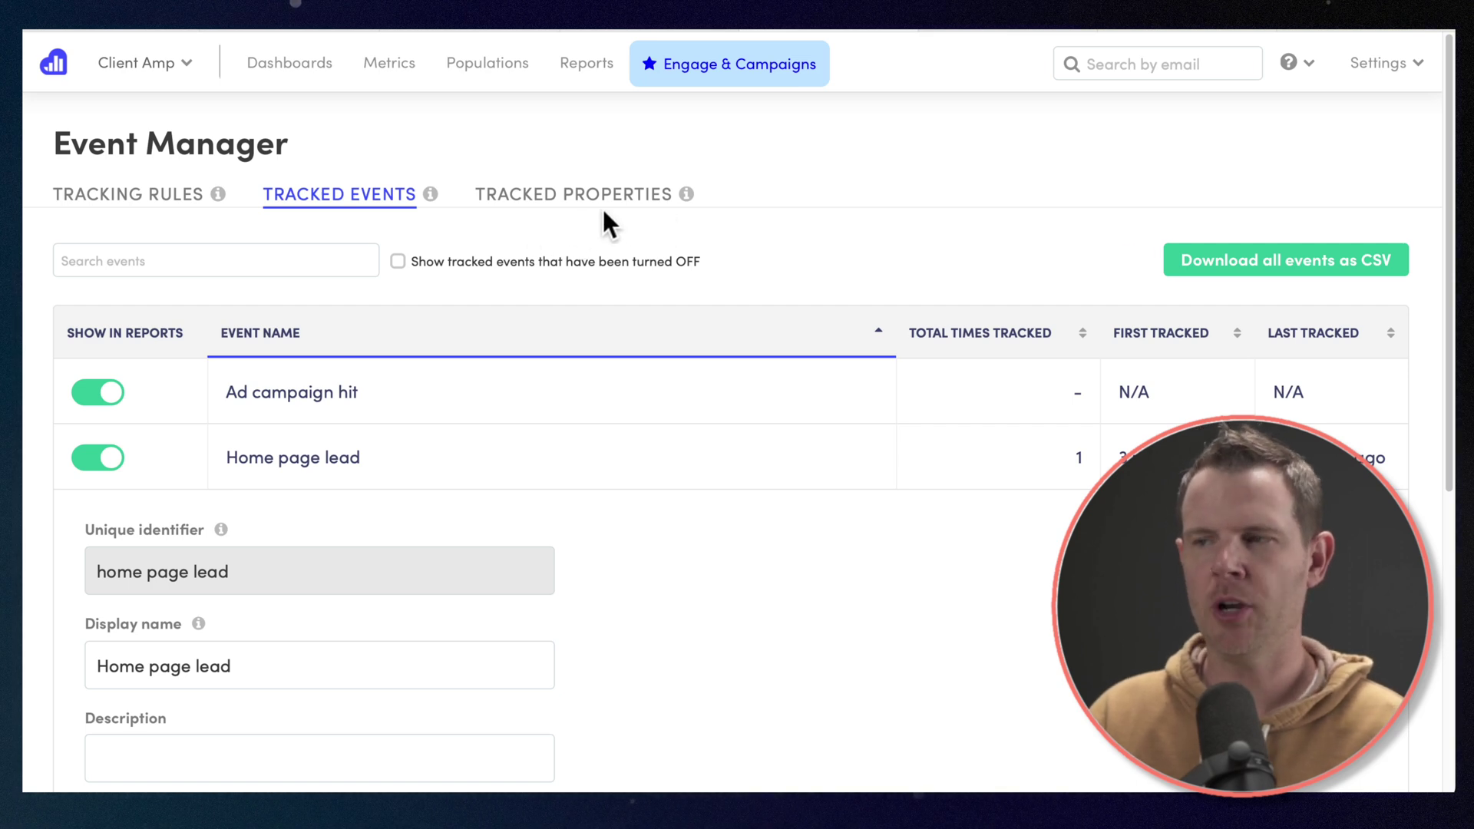
# Review the Tracked Properties list from Customer ID down to Referrer.
pyautogui.click(537, 198)
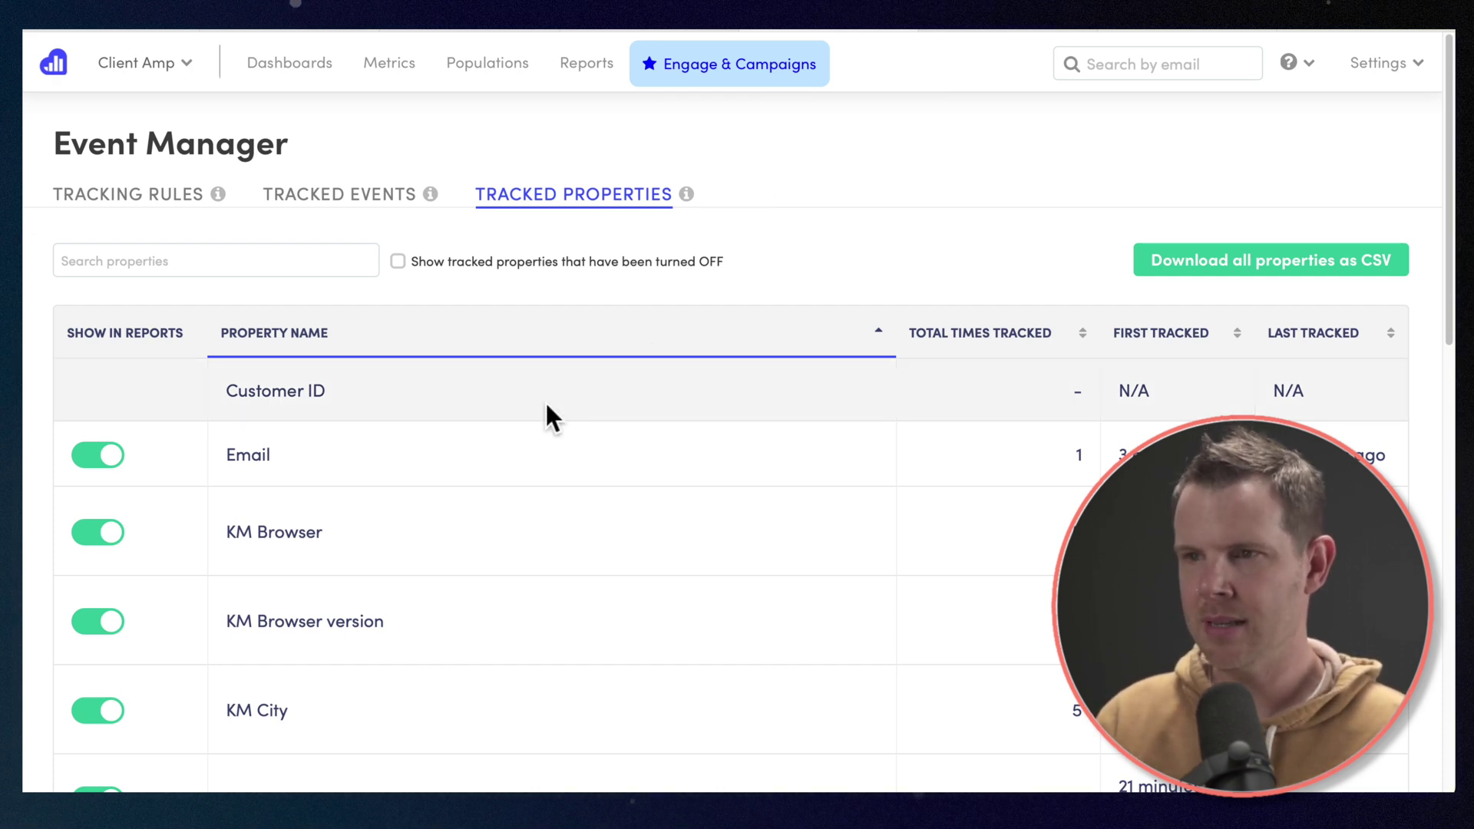
pyautogui.scroll(-3, 546, 410)
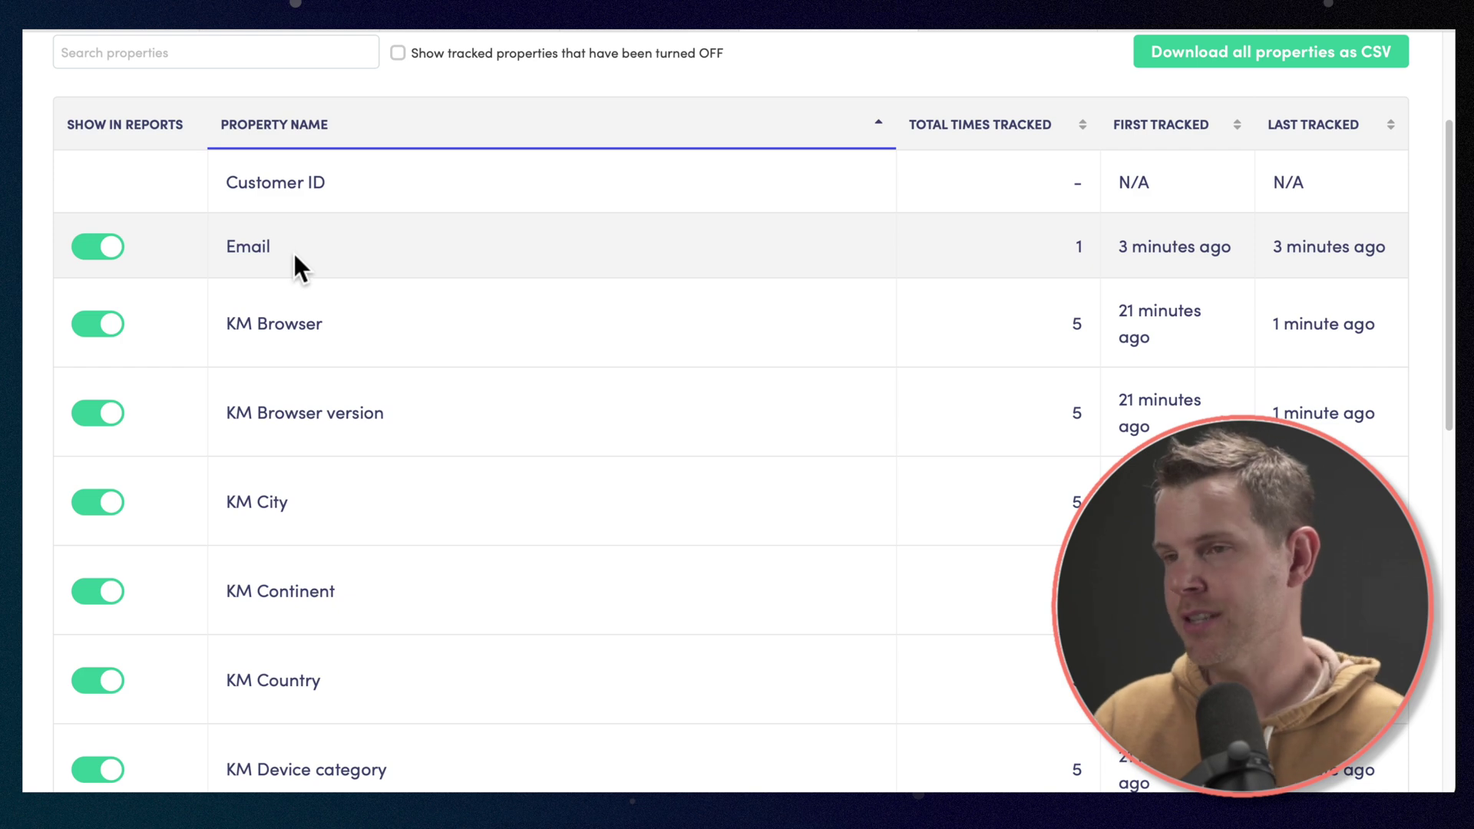
pyautogui.scroll(-1, 347, 316)
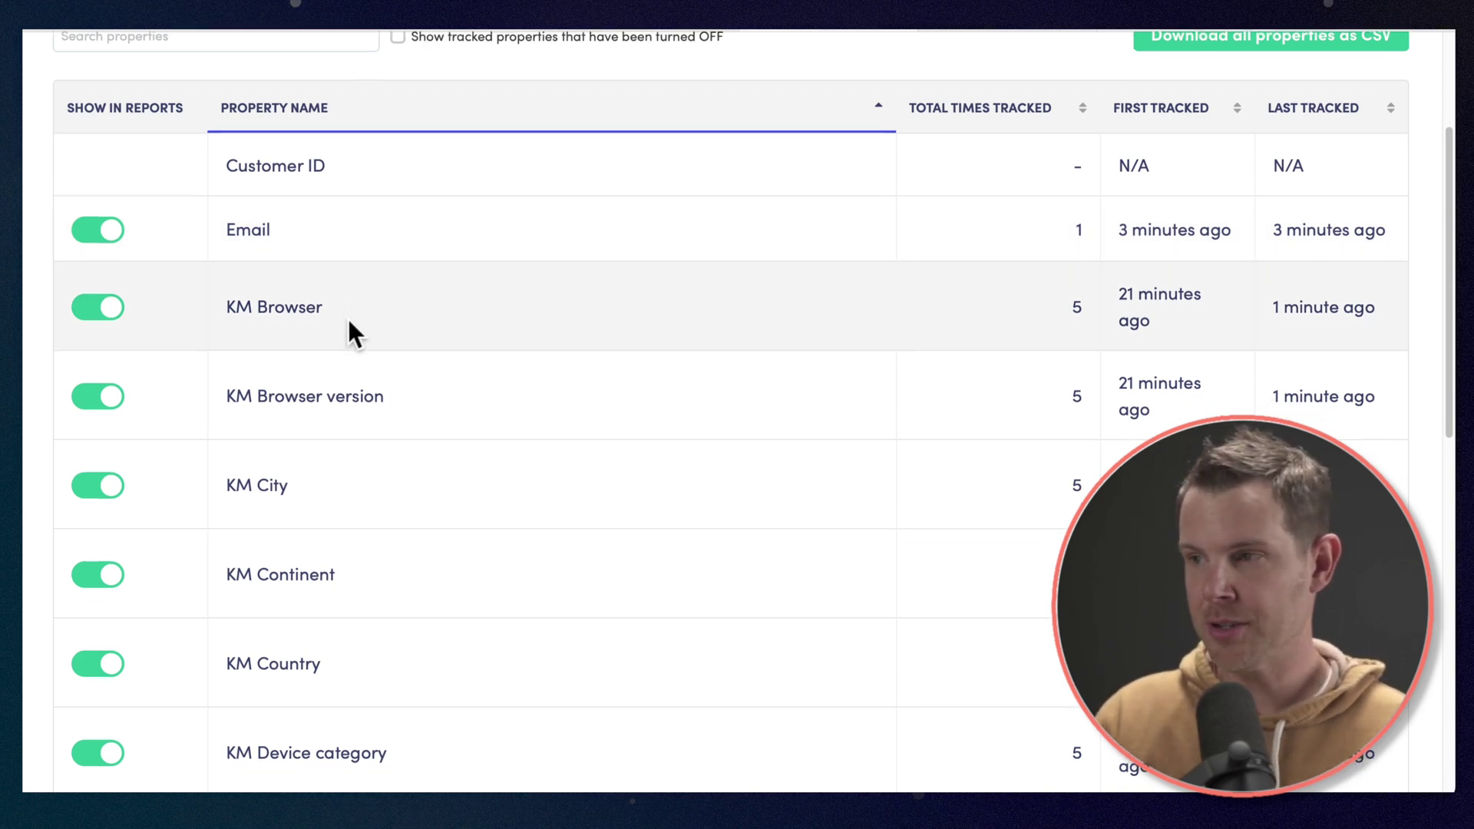
pyautogui.scroll(-1, 452, 358)
pyautogui.scroll(-1, 414, 367)
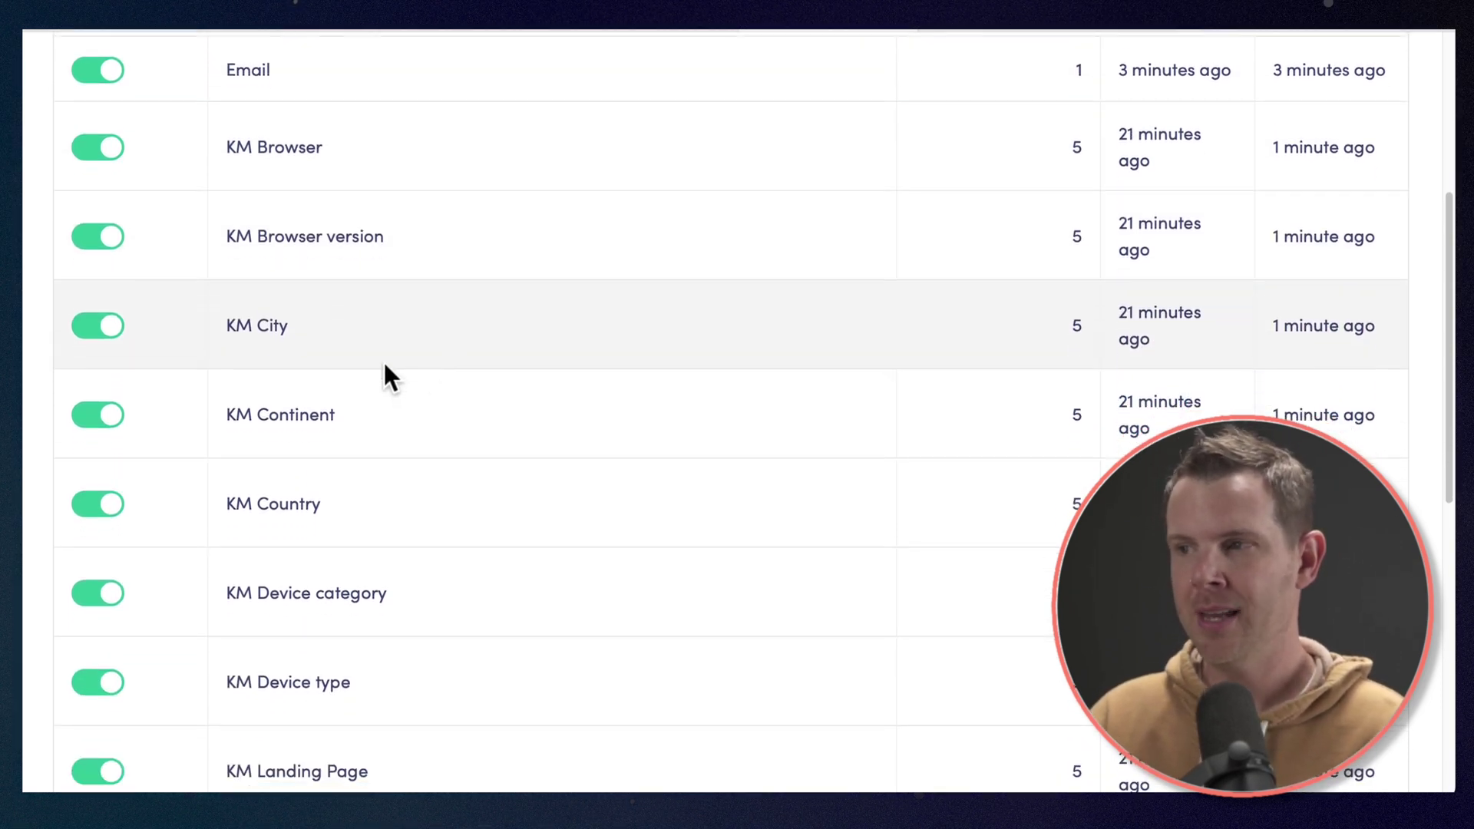
pyautogui.scroll(-1, 388, 405)
pyautogui.scroll(-3, 390, 397)
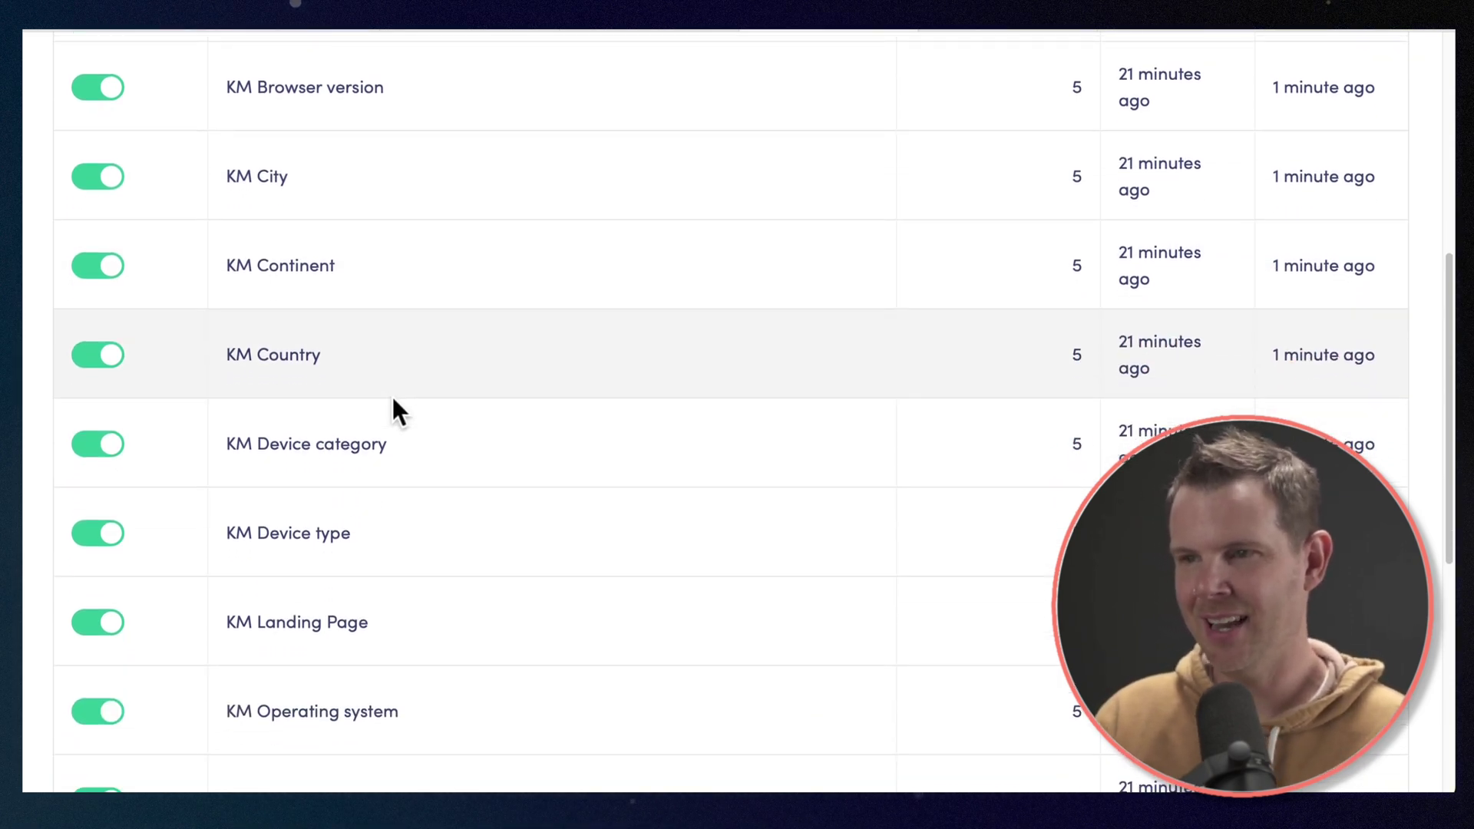
pyautogui.scroll(-3, 398, 400)
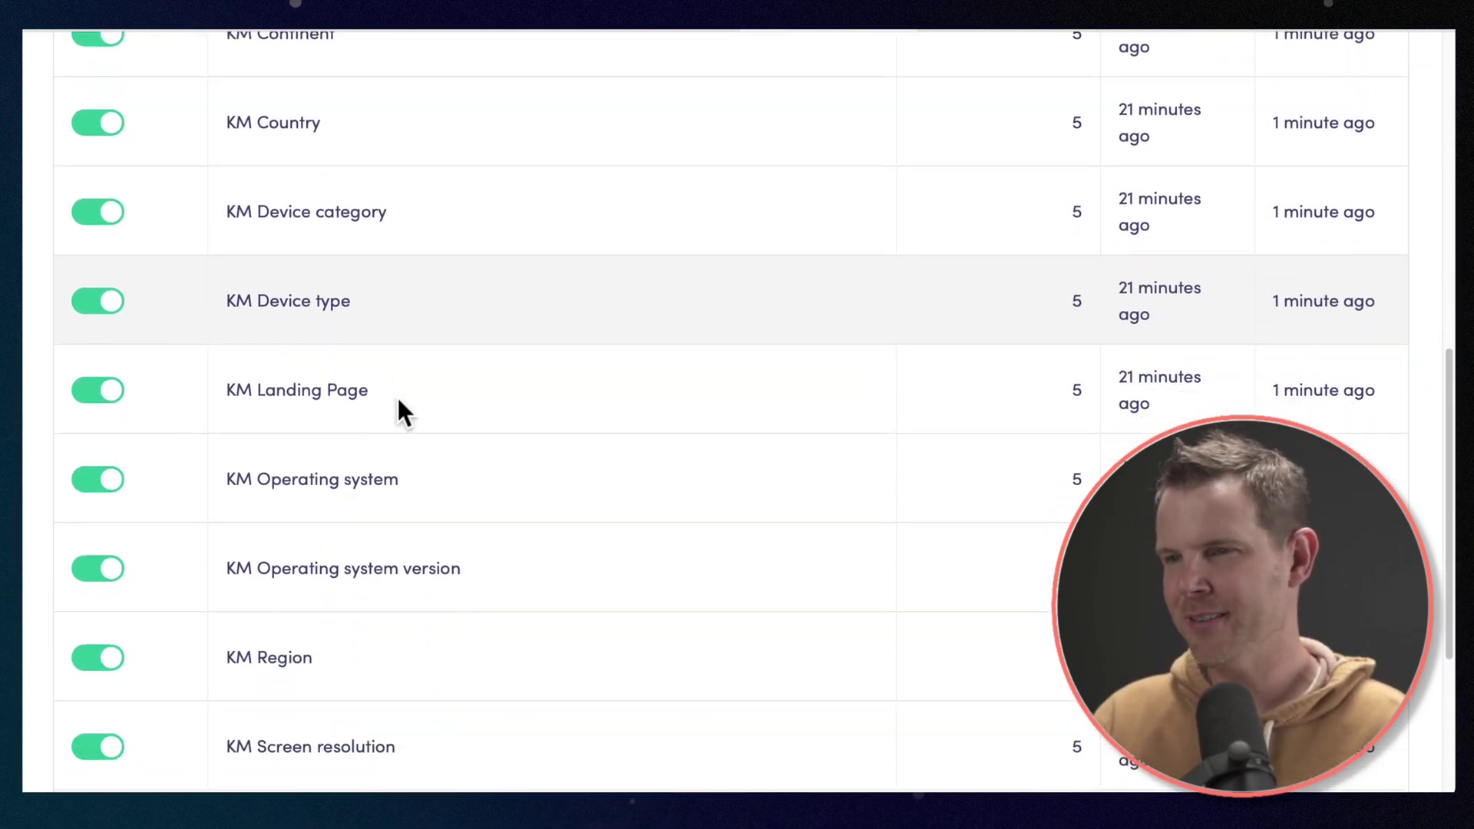
pyautogui.scroll(-2, 387, 394)
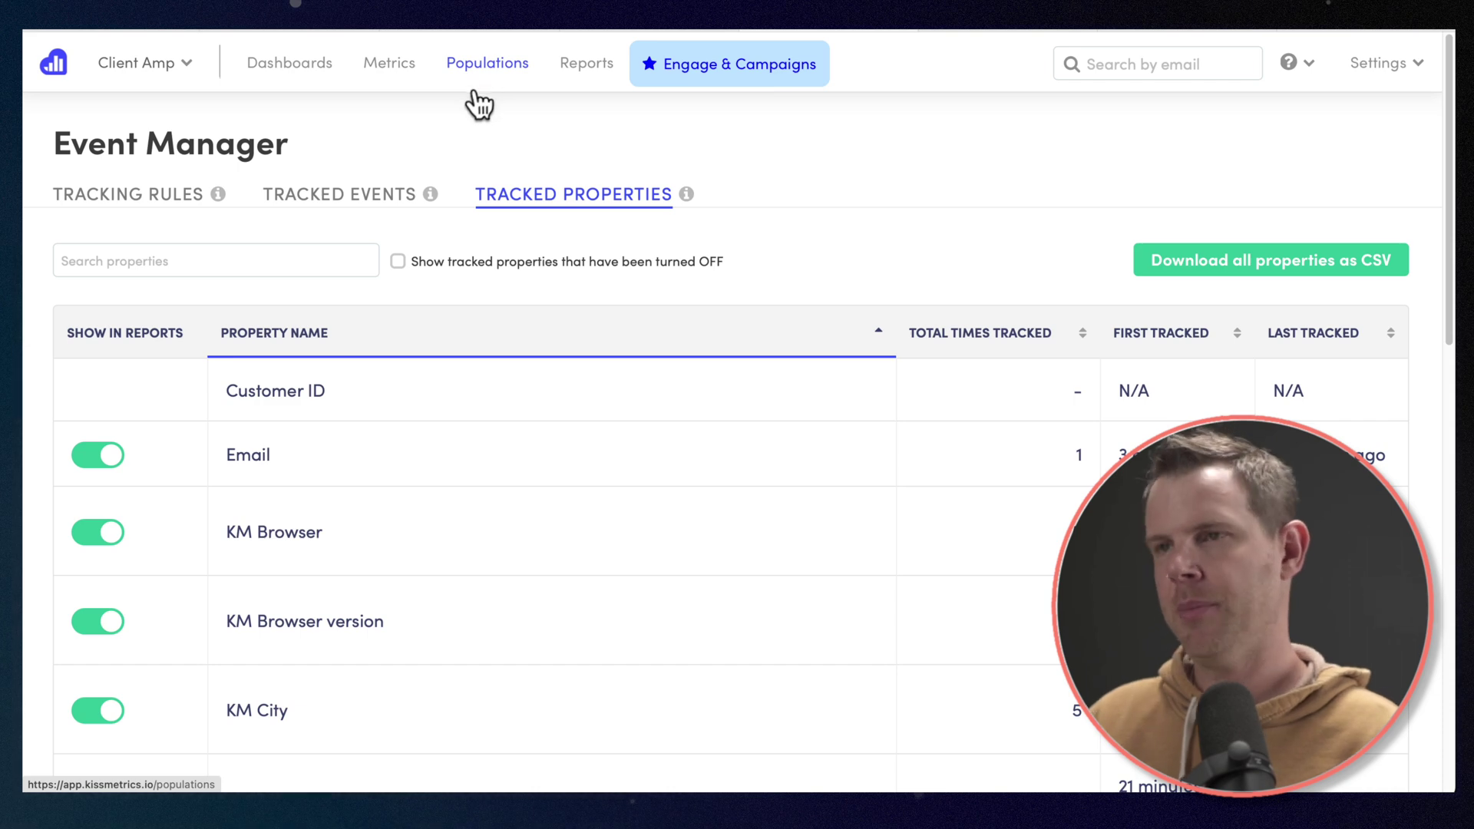
# Browse the metric types offered under Add new metric on the Metrics page.
pyautogui.click(398, 67)
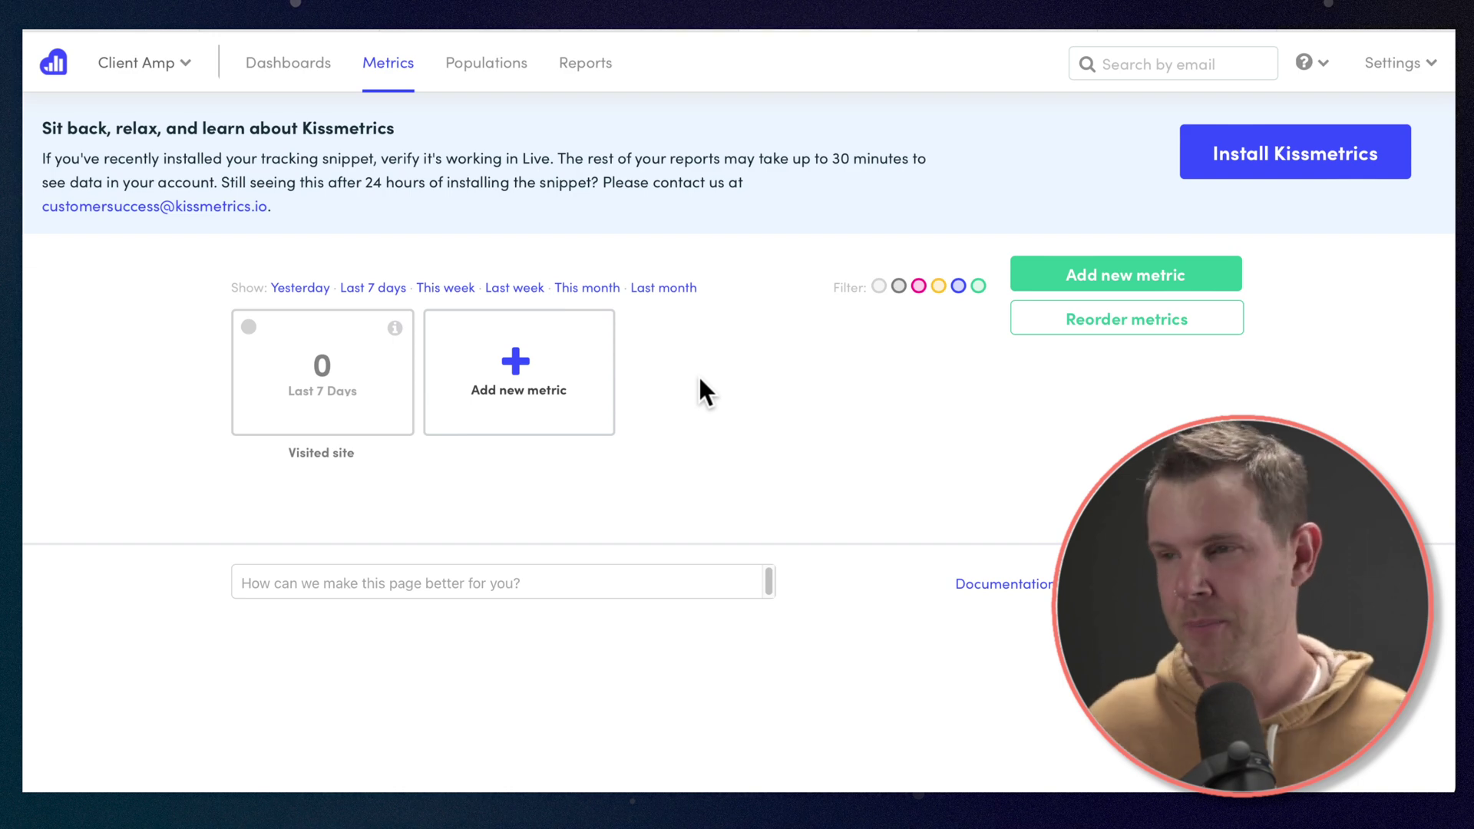
pyautogui.click(525, 376)
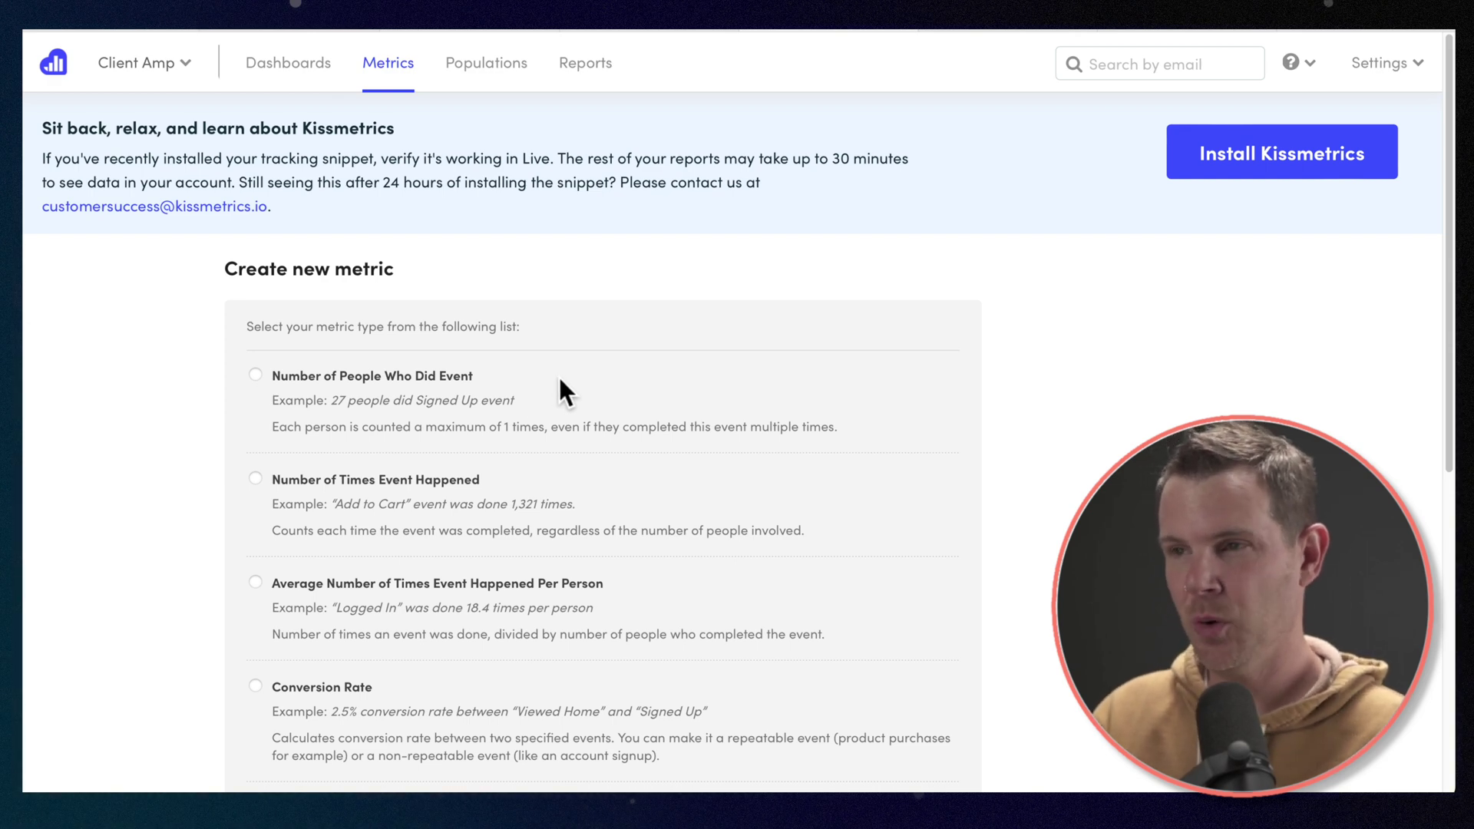
pyautogui.scroll(-6, 559, 375)
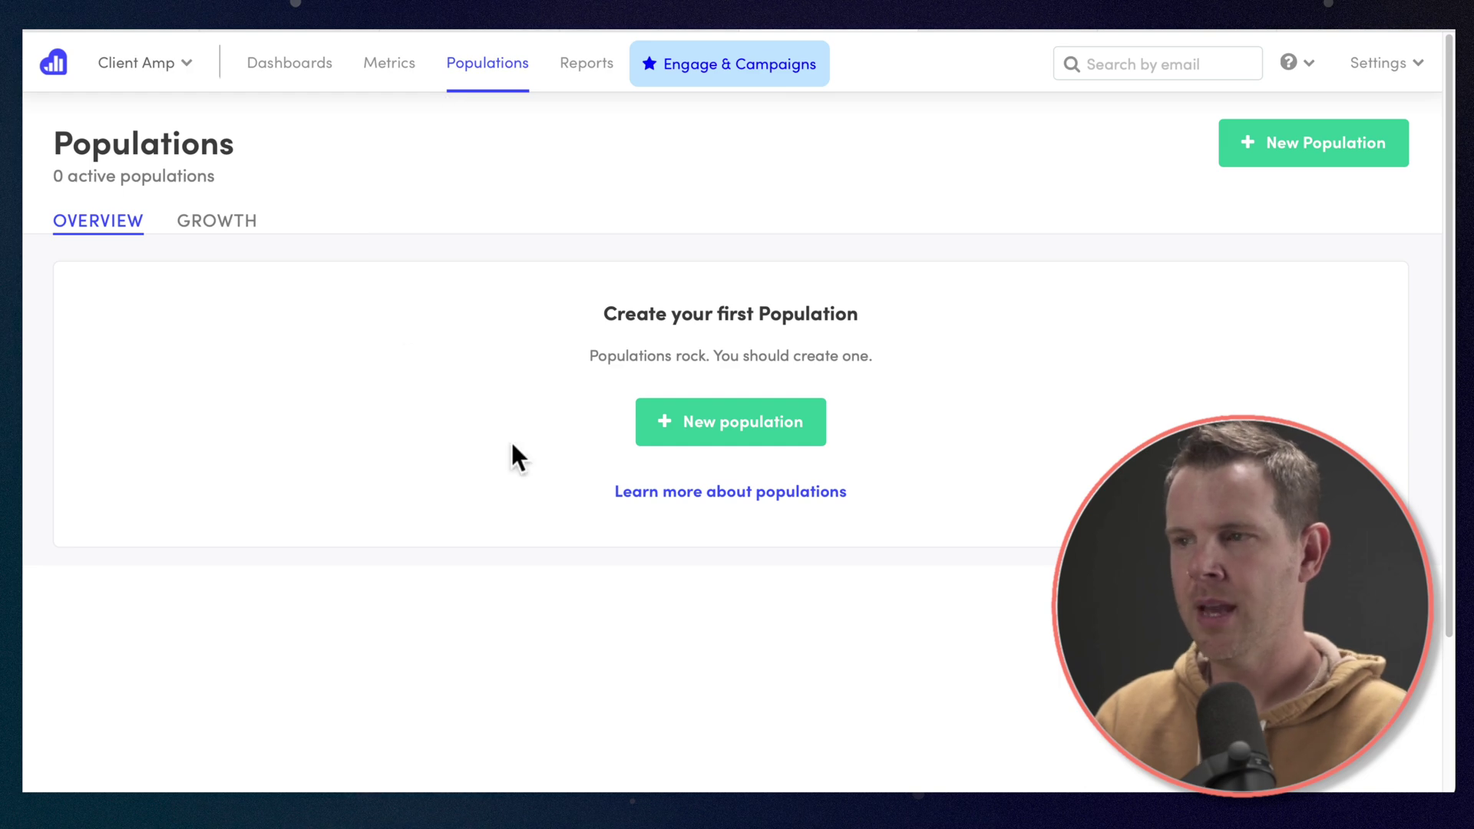
# Create a new population with the condition Home page lead at least 1 time, ever, removing the extra AND row.
pyautogui.click(748, 434)
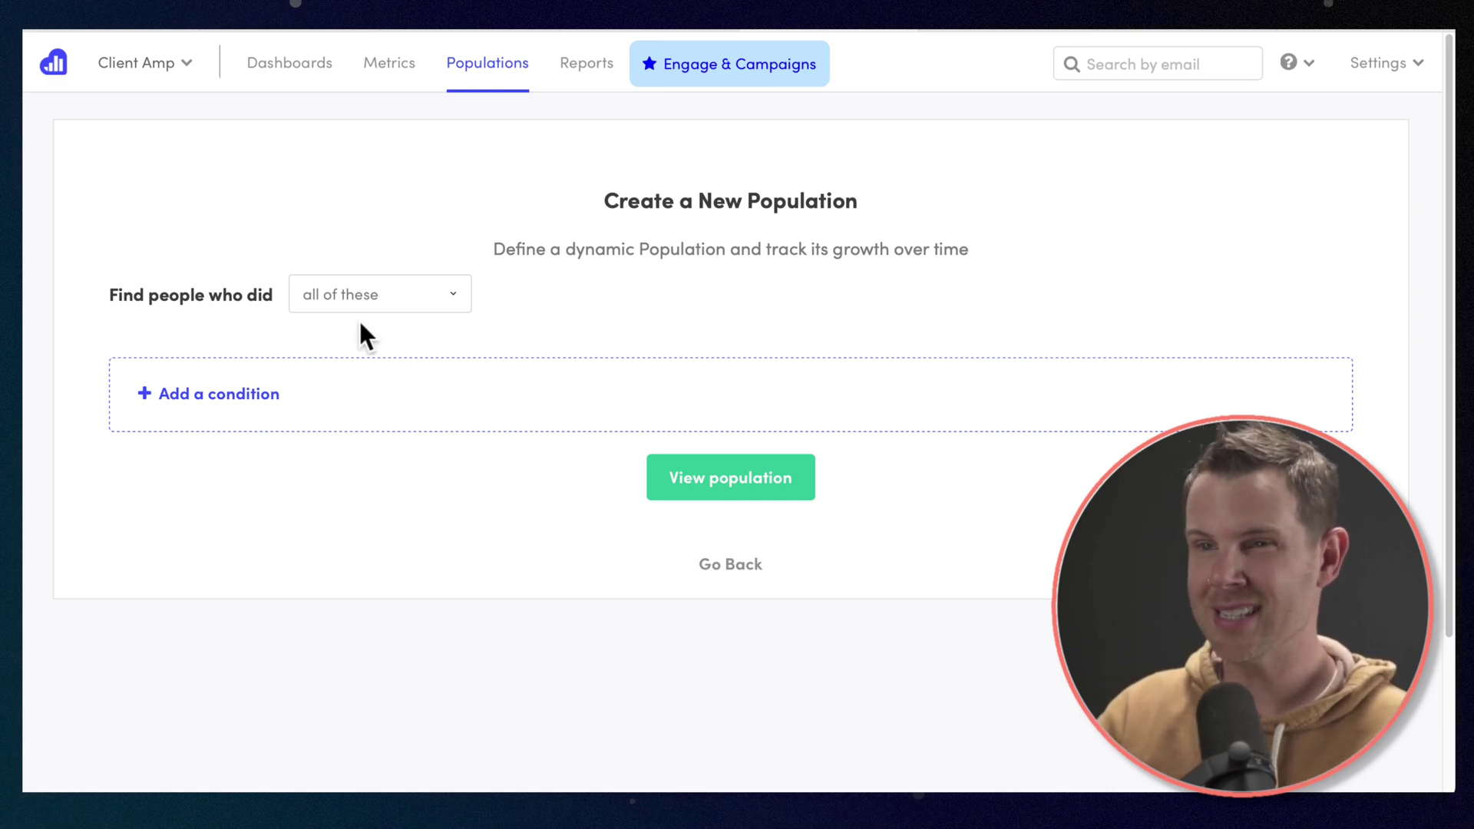
pyautogui.click(374, 302)
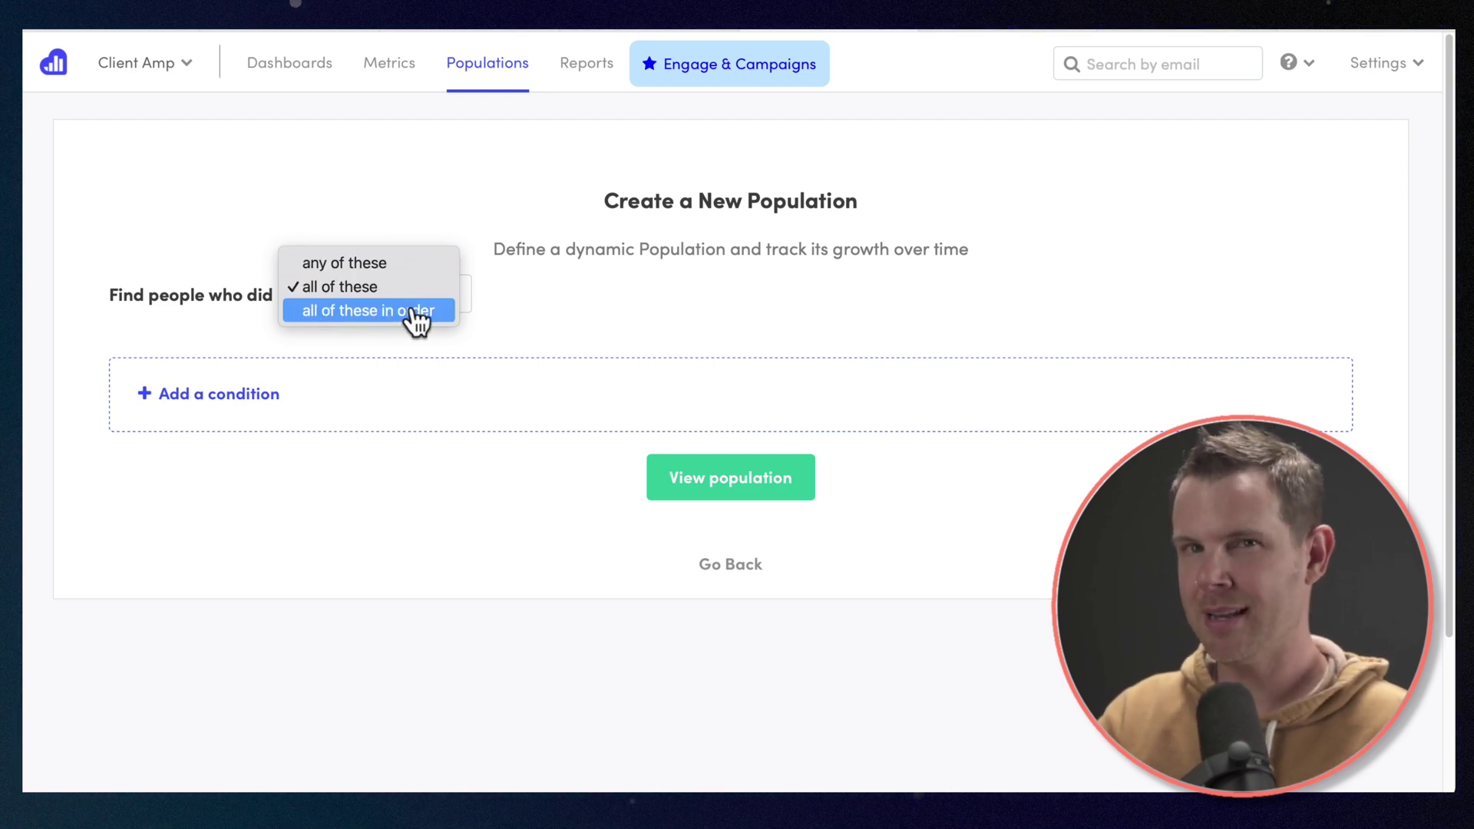
pyautogui.press('Escape')
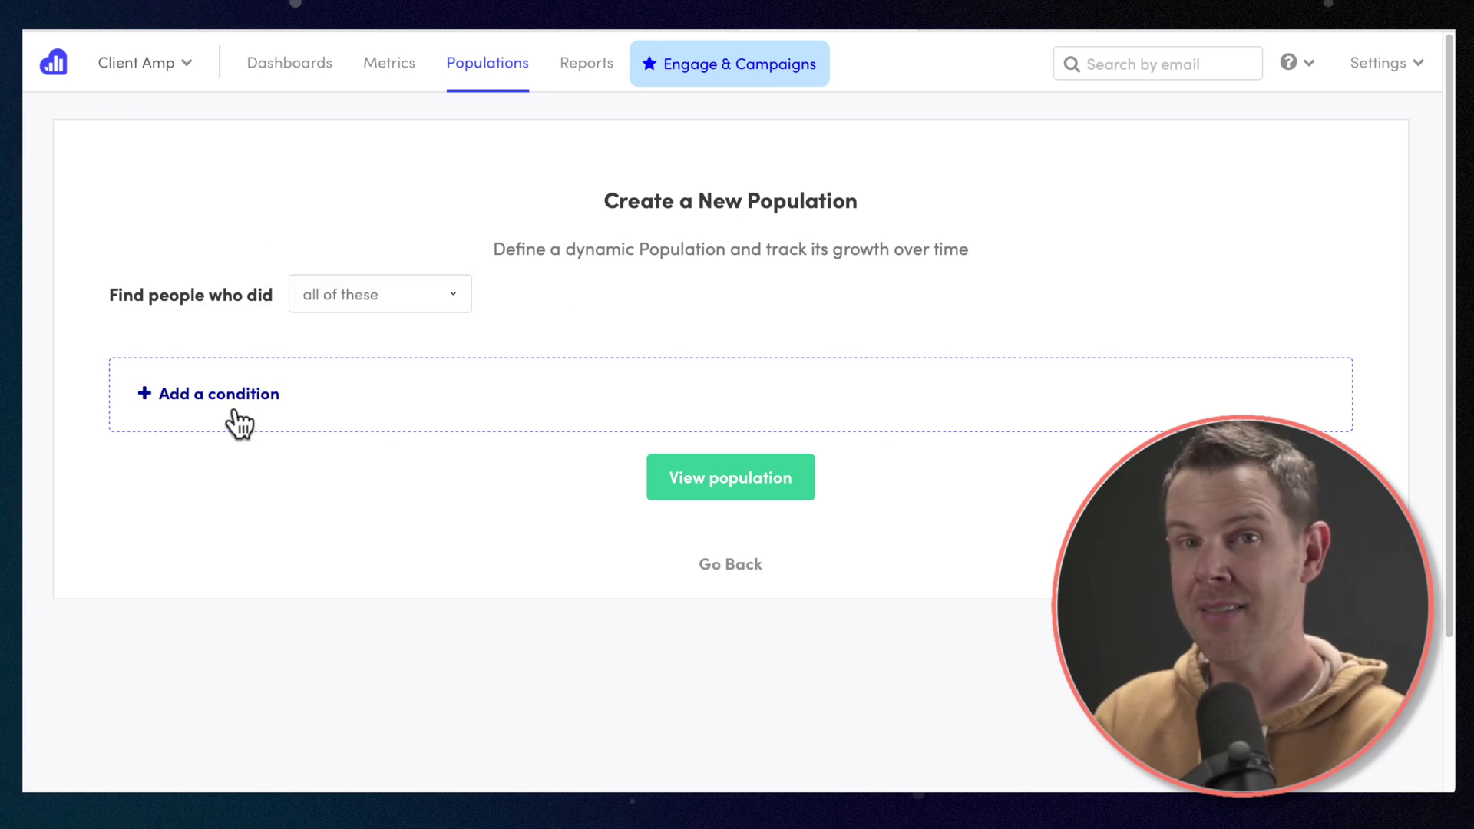
pyautogui.click(175, 402)
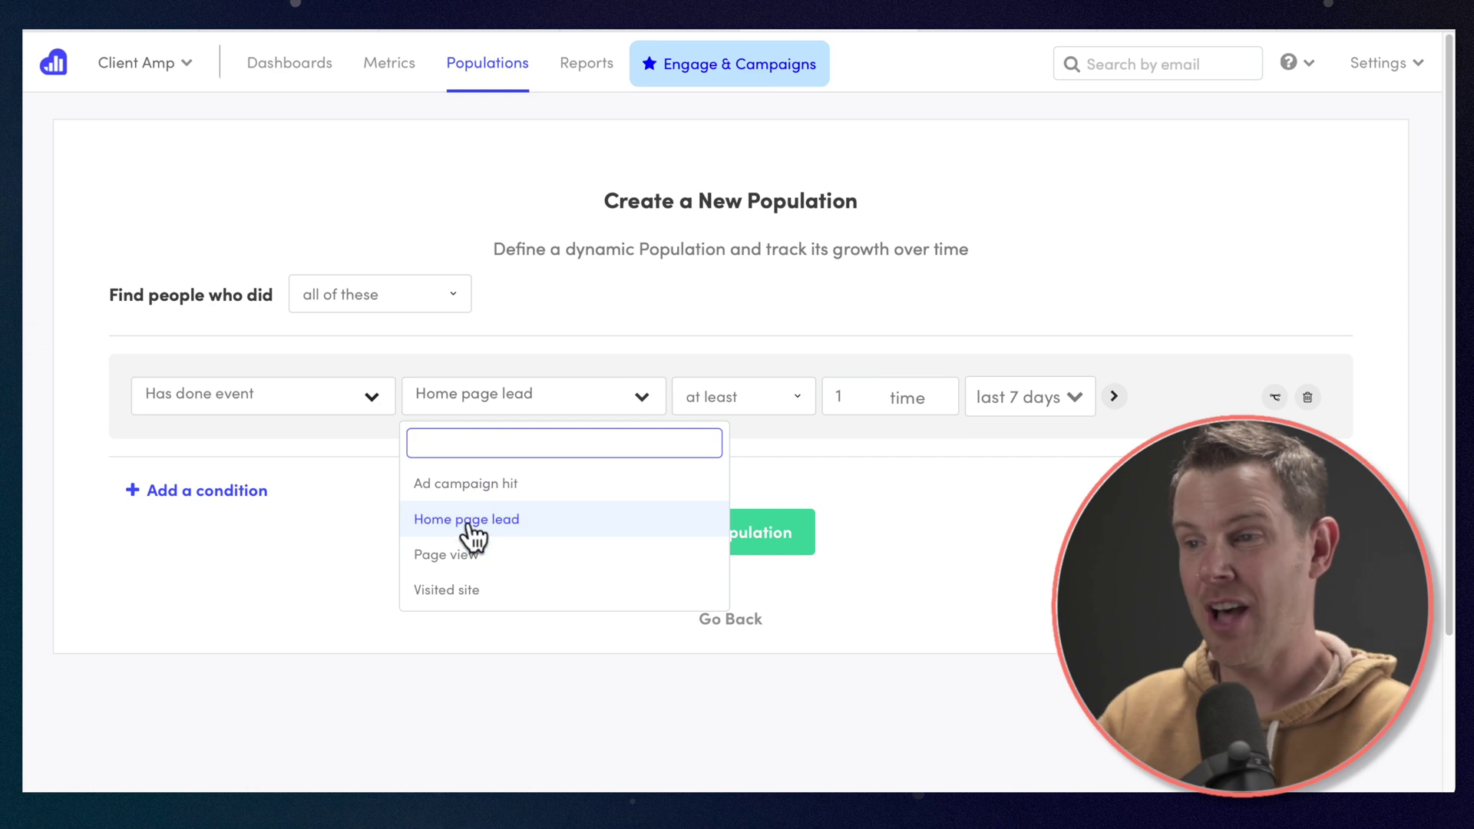
pyautogui.click(686, 397)
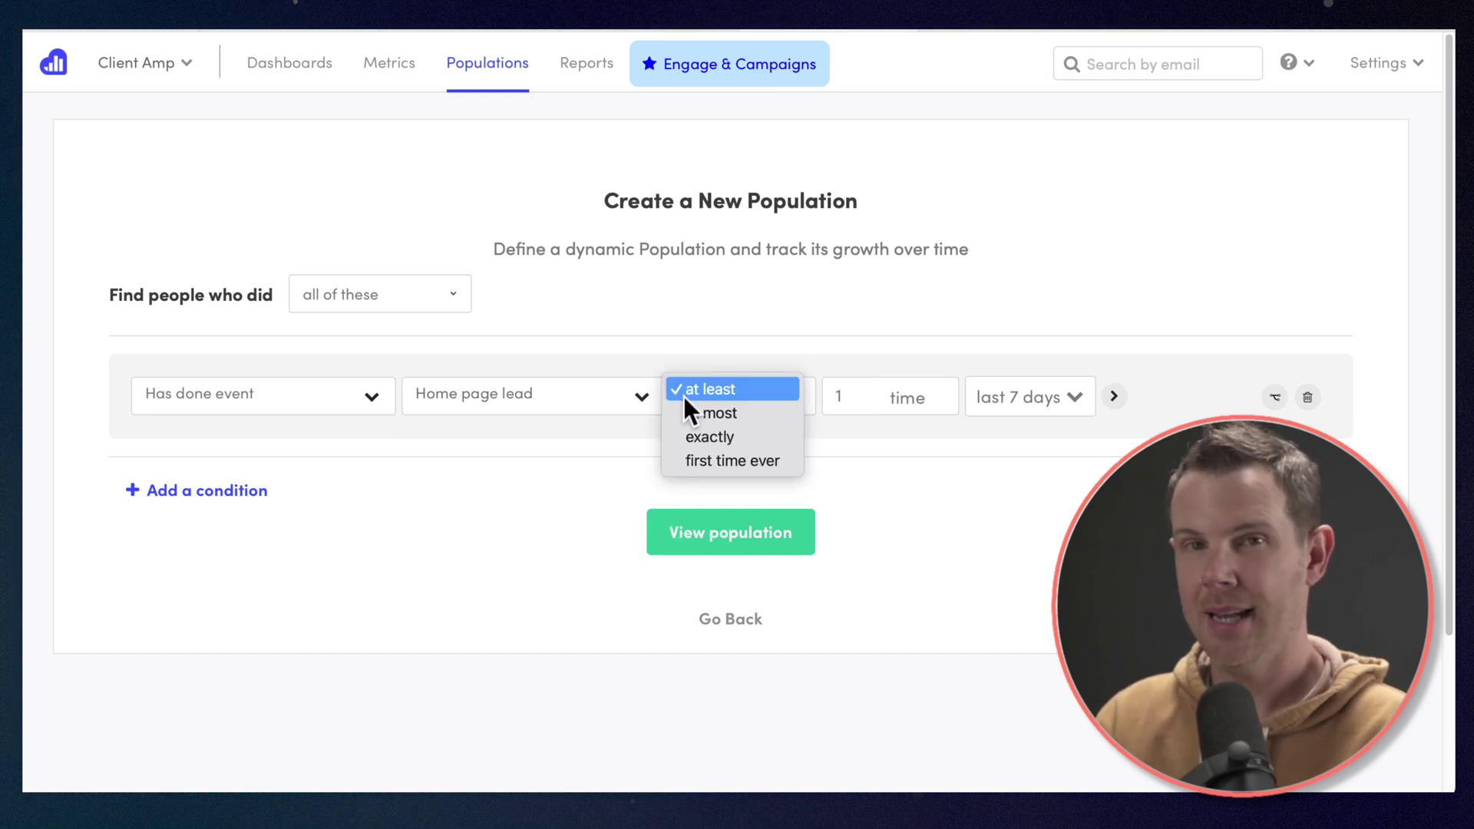
pyautogui.click(798, 396)
pyautogui.click(1029, 398)
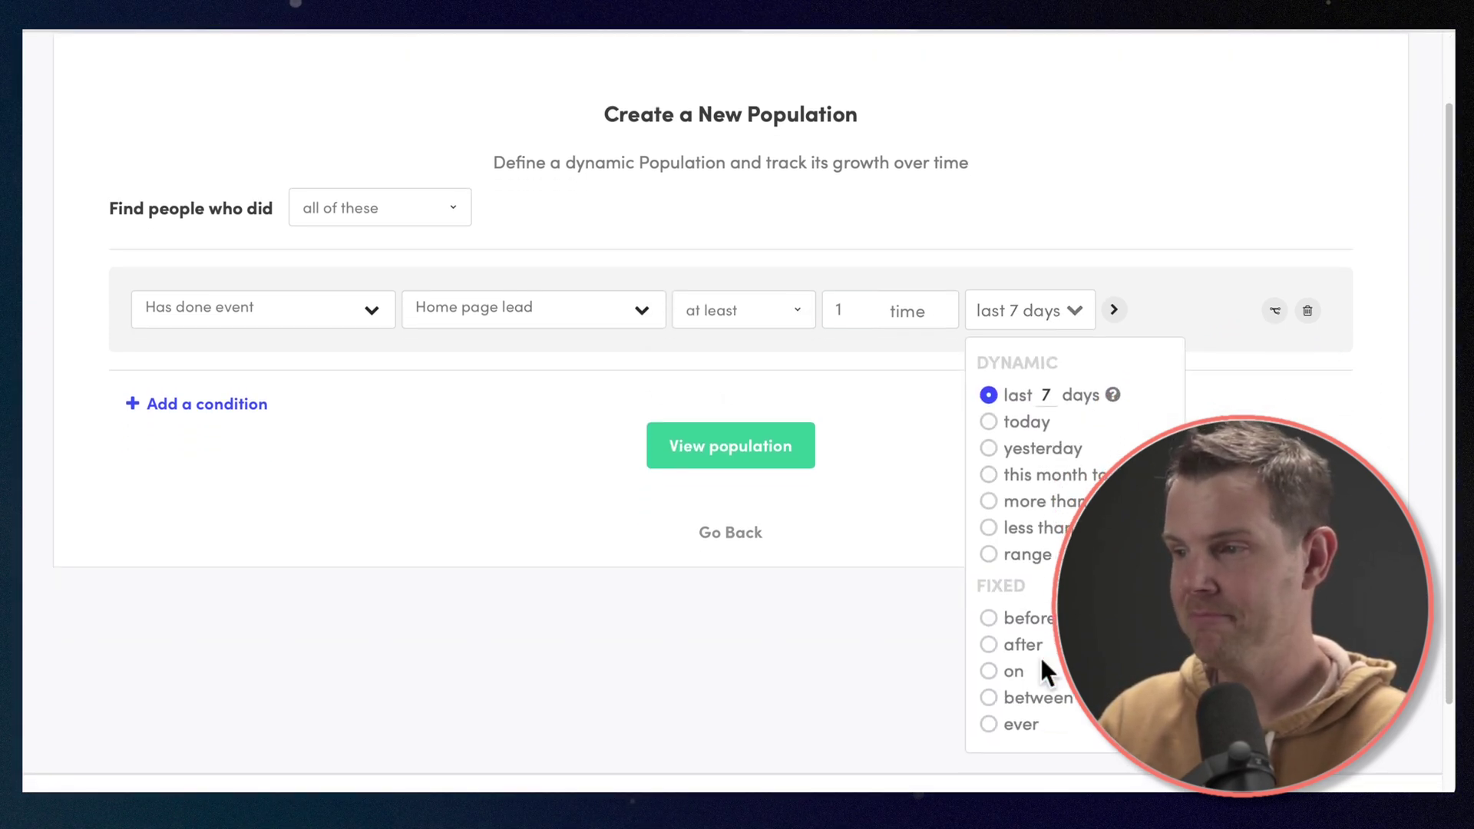
pyautogui.click(996, 725)
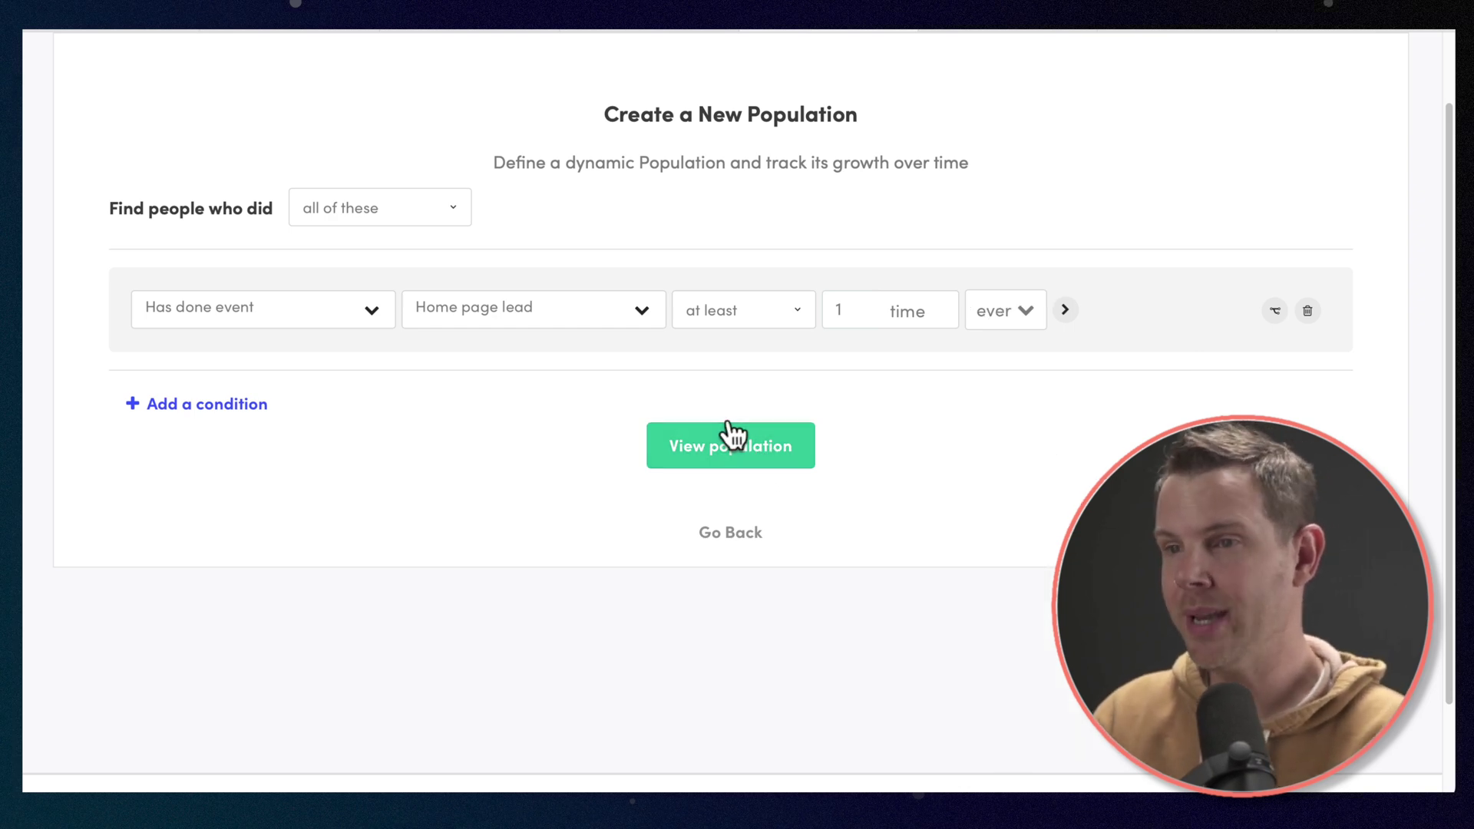
pyautogui.click(234, 422)
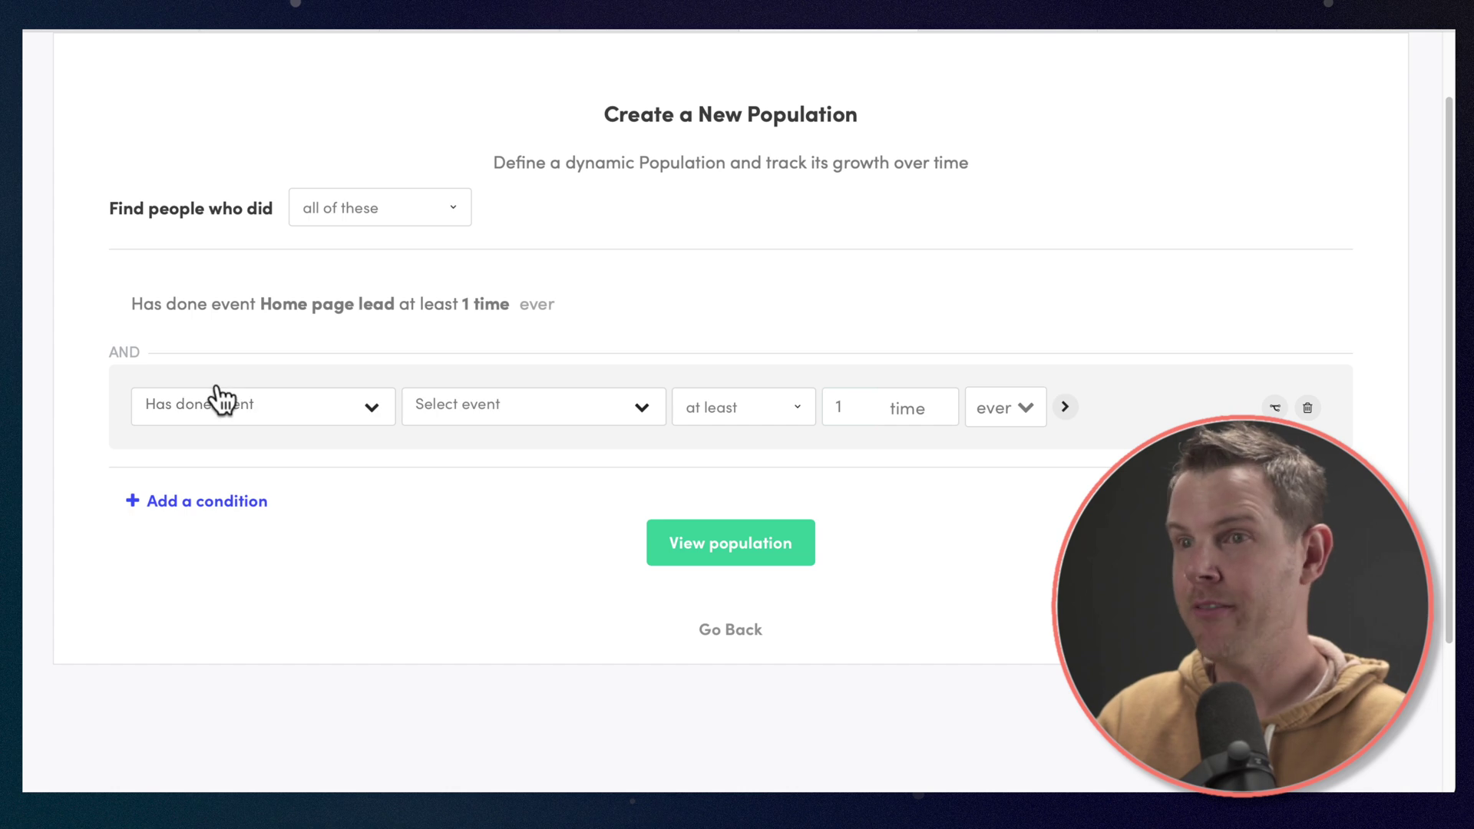
pyautogui.click(1308, 408)
# Confirm removing the extra row and add an OR condition on the Visited site event.
pyautogui.click(898, 402)
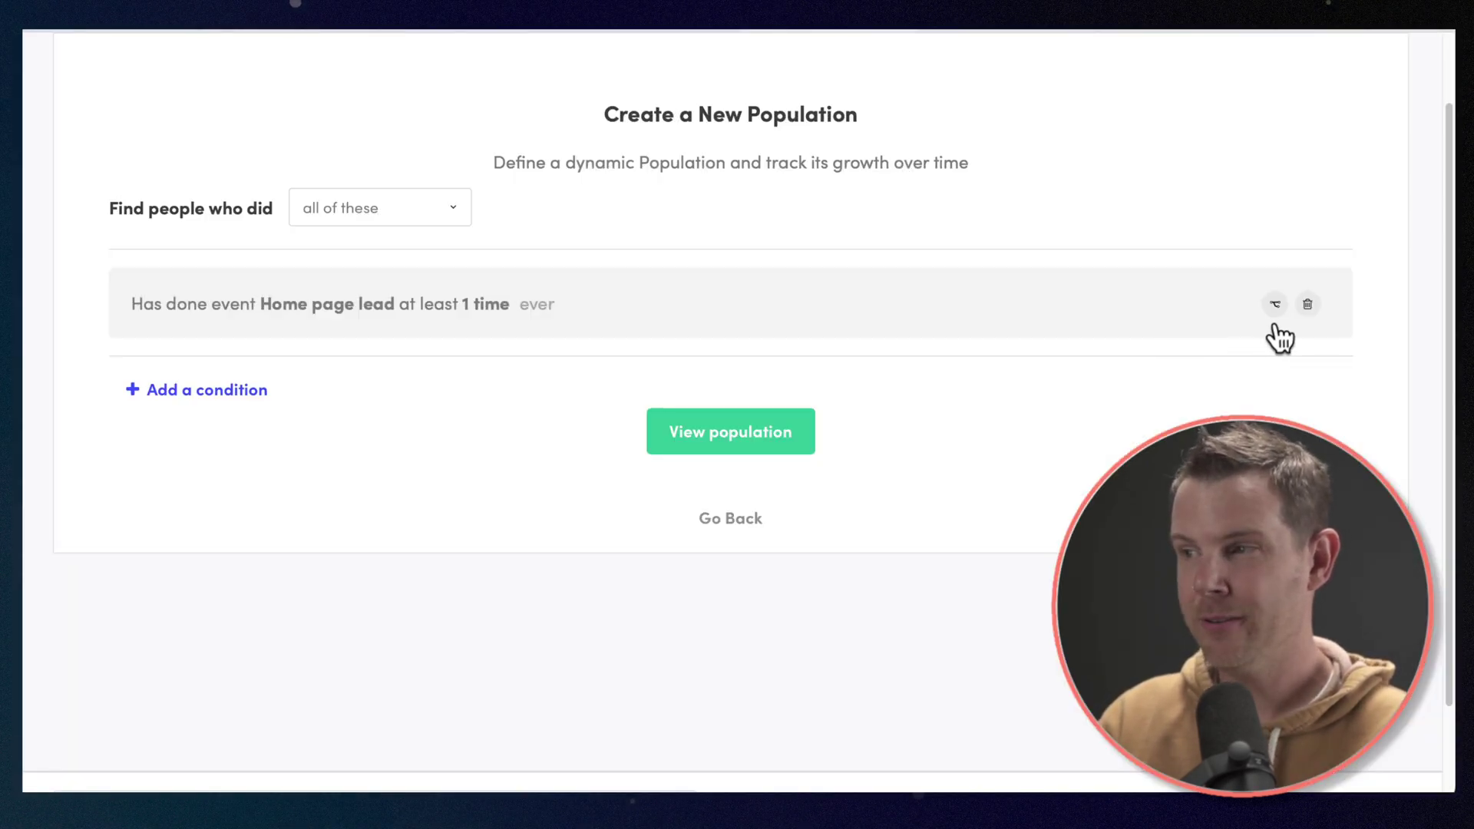
pyautogui.click(1276, 310)
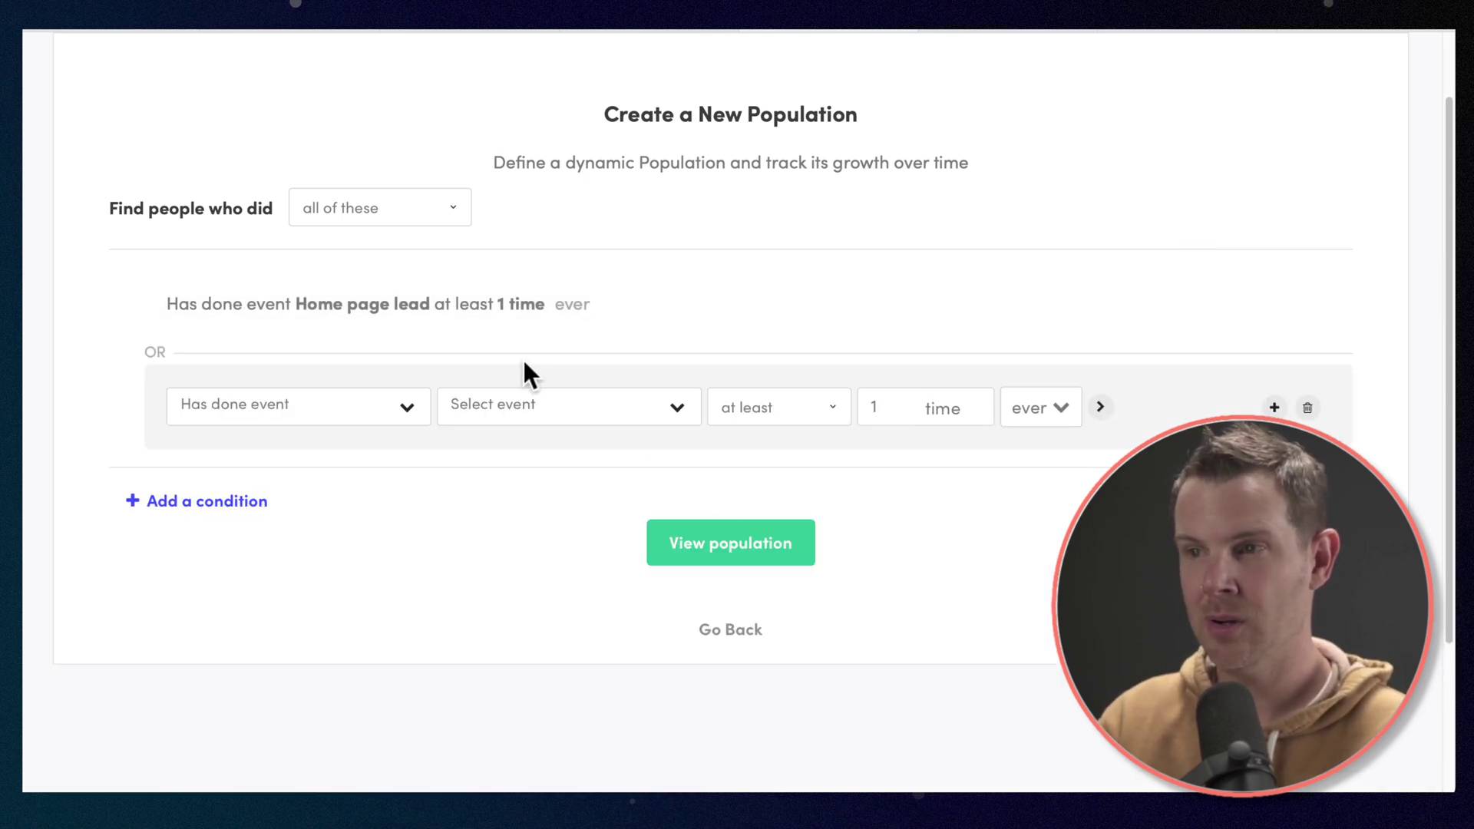
pyautogui.click(366, 431)
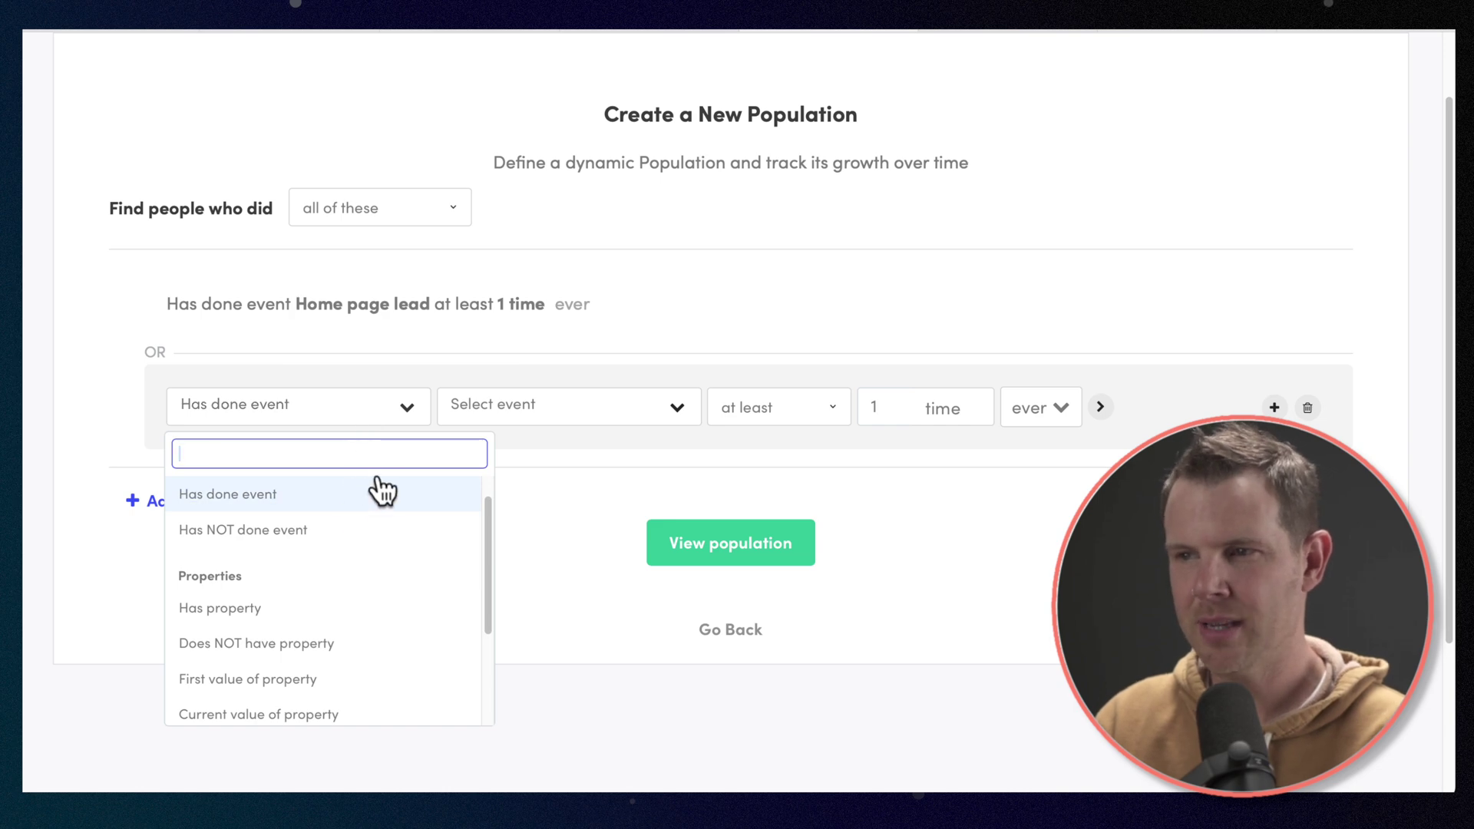
pyautogui.click(484, 420)
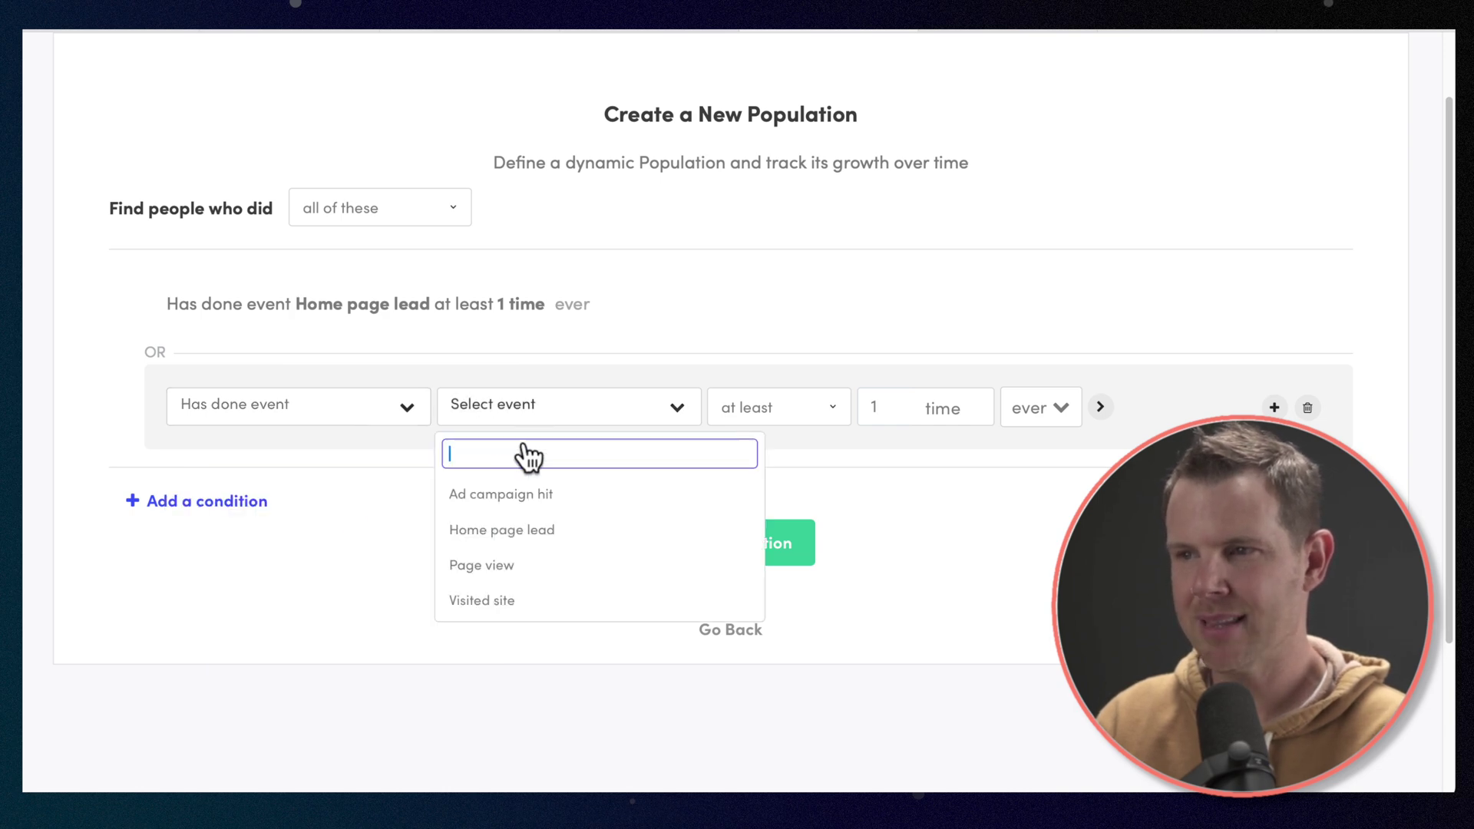
pyautogui.click(539, 605)
# Enter the visit count, set the window to the last 7 days, and browse the condition types.
pyautogui.moveTo(902, 409); pyautogui.dragTo(841, 419)
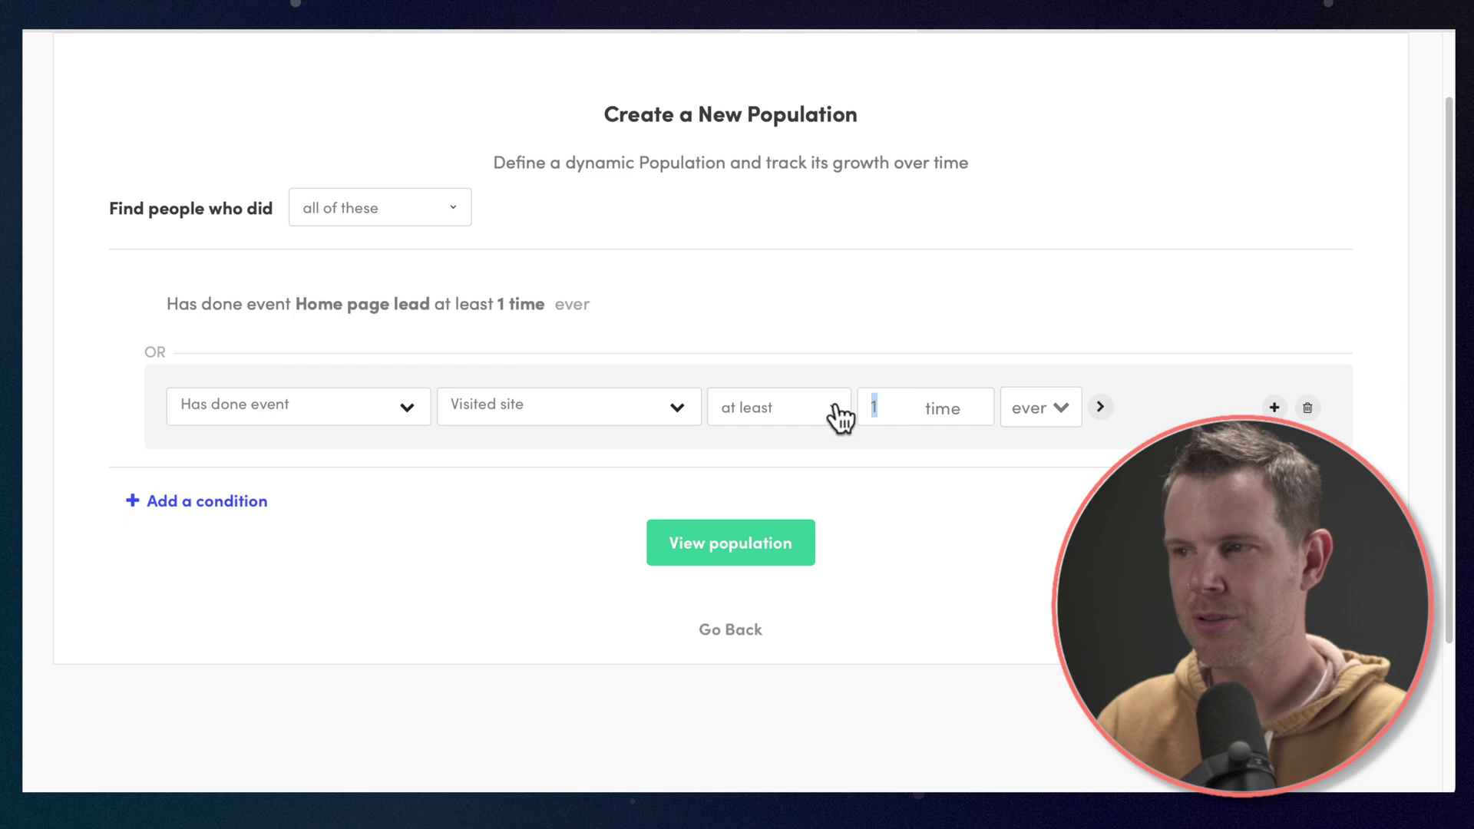
pyautogui.write('6')
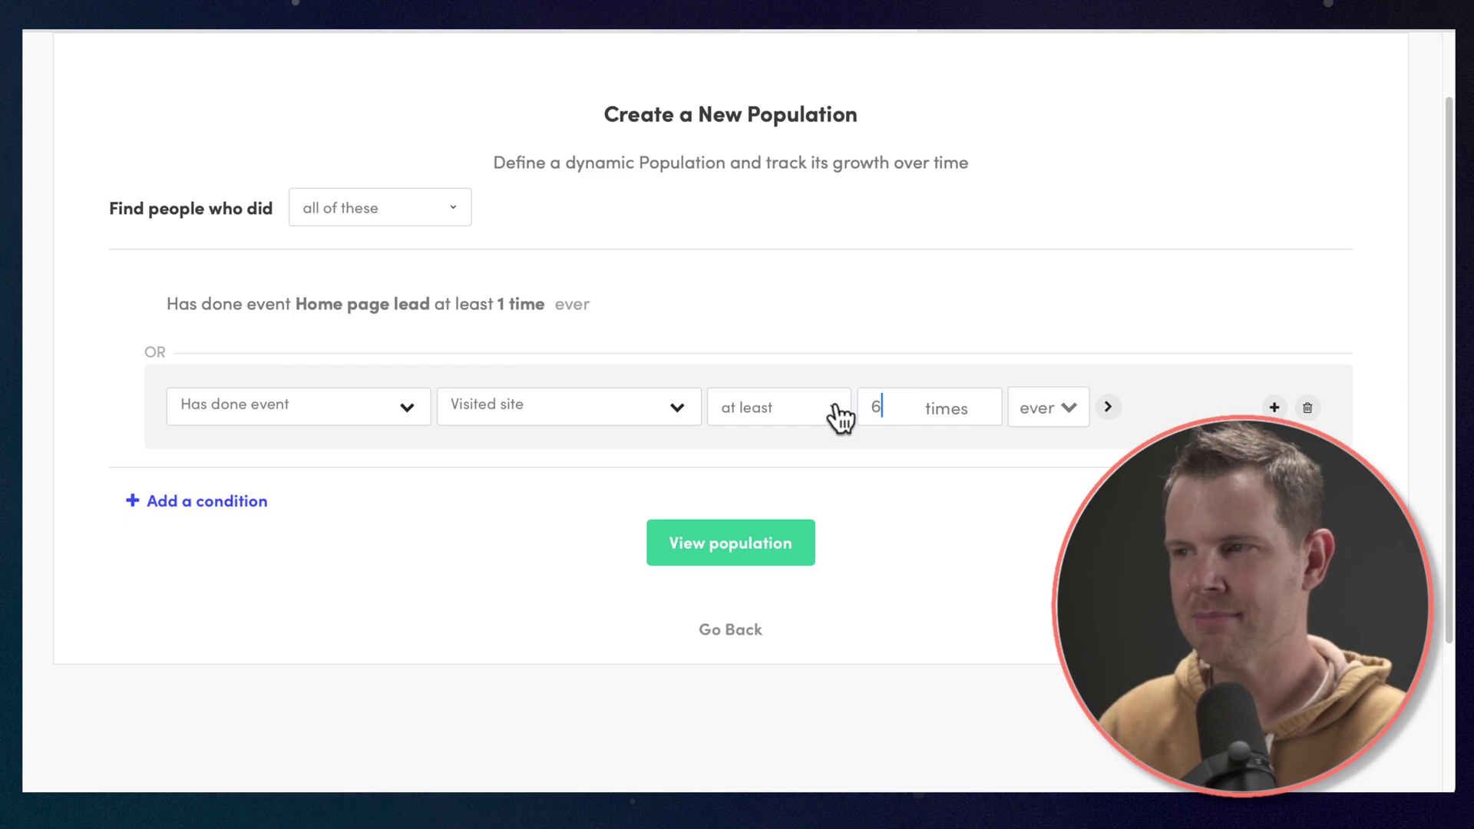
pyautogui.click(1036, 405)
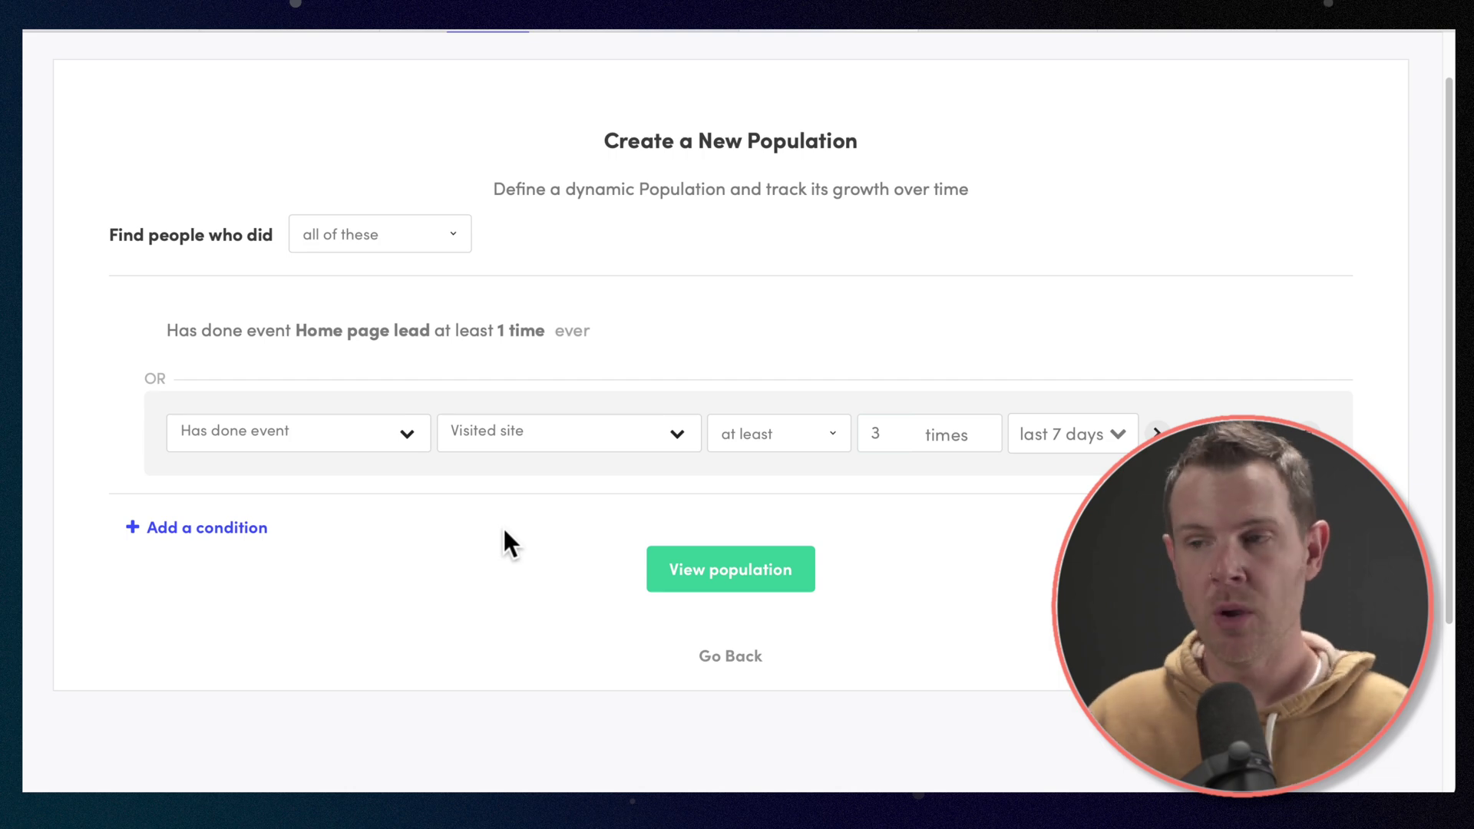
pyautogui.click(328, 439)
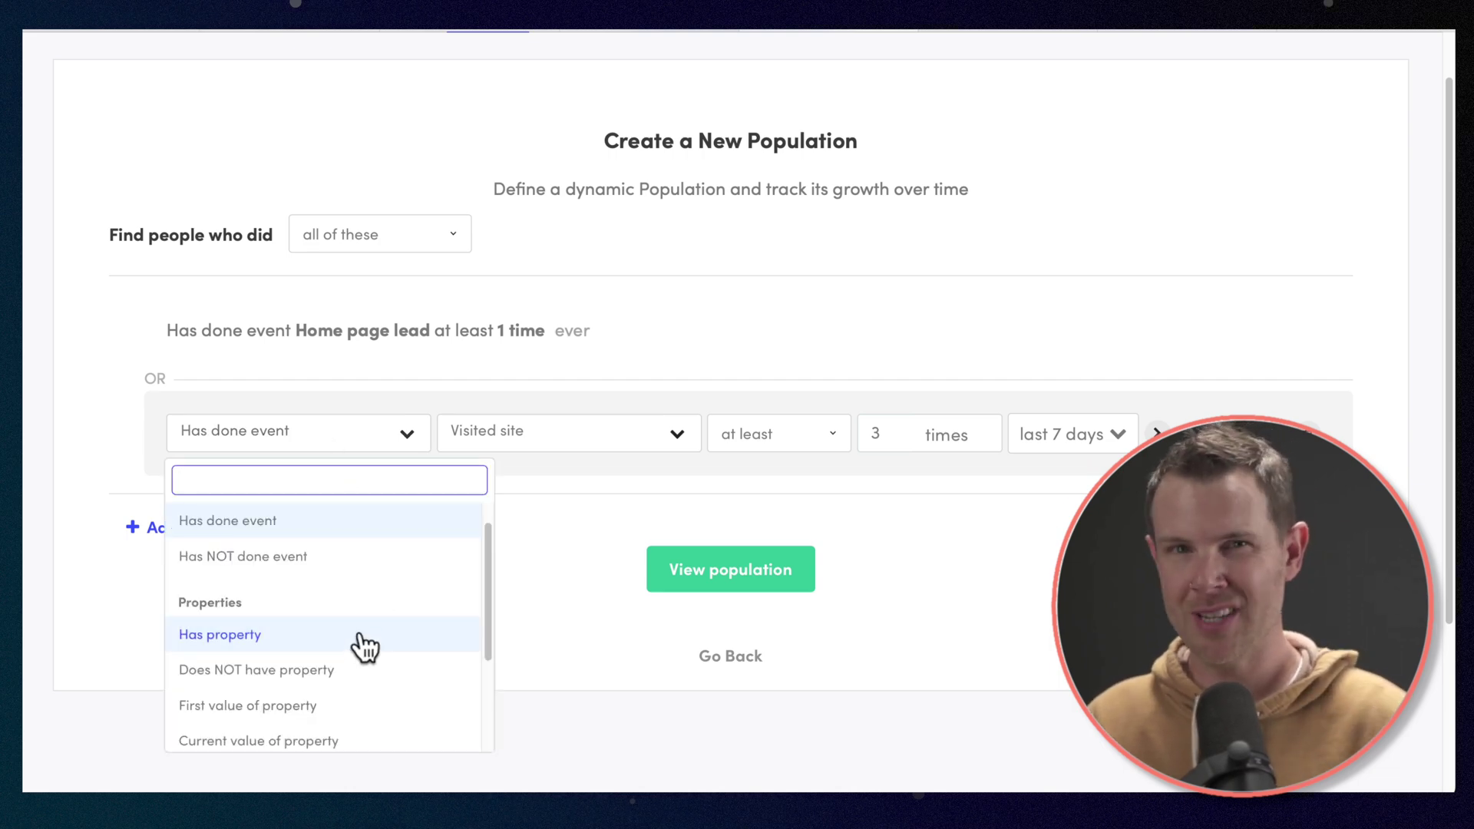
pyautogui.scroll(-3, 364, 647)
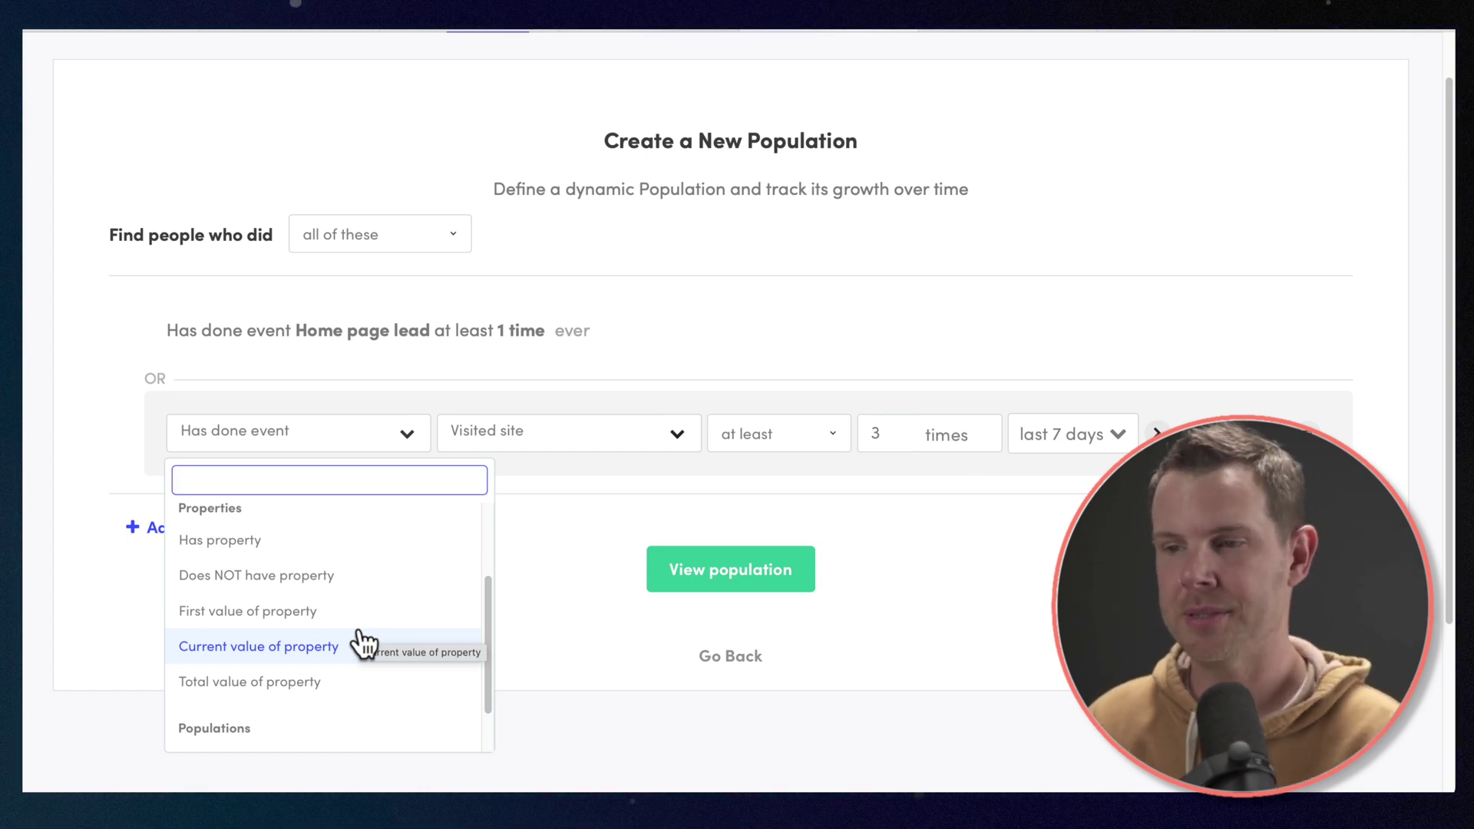
pyautogui.scroll(-3, 365, 645)
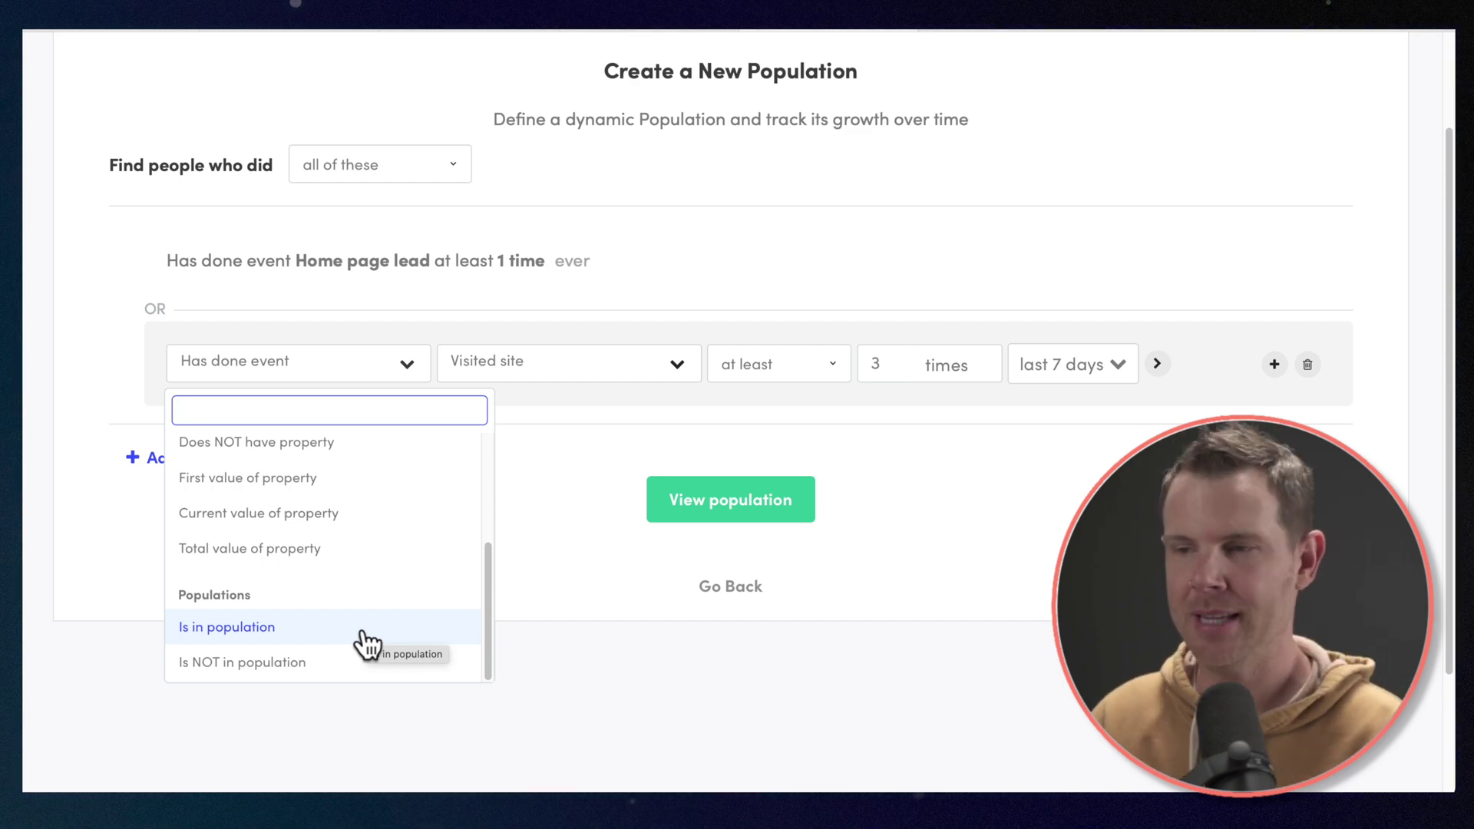
pyautogui.scroll(2, 768, 647)
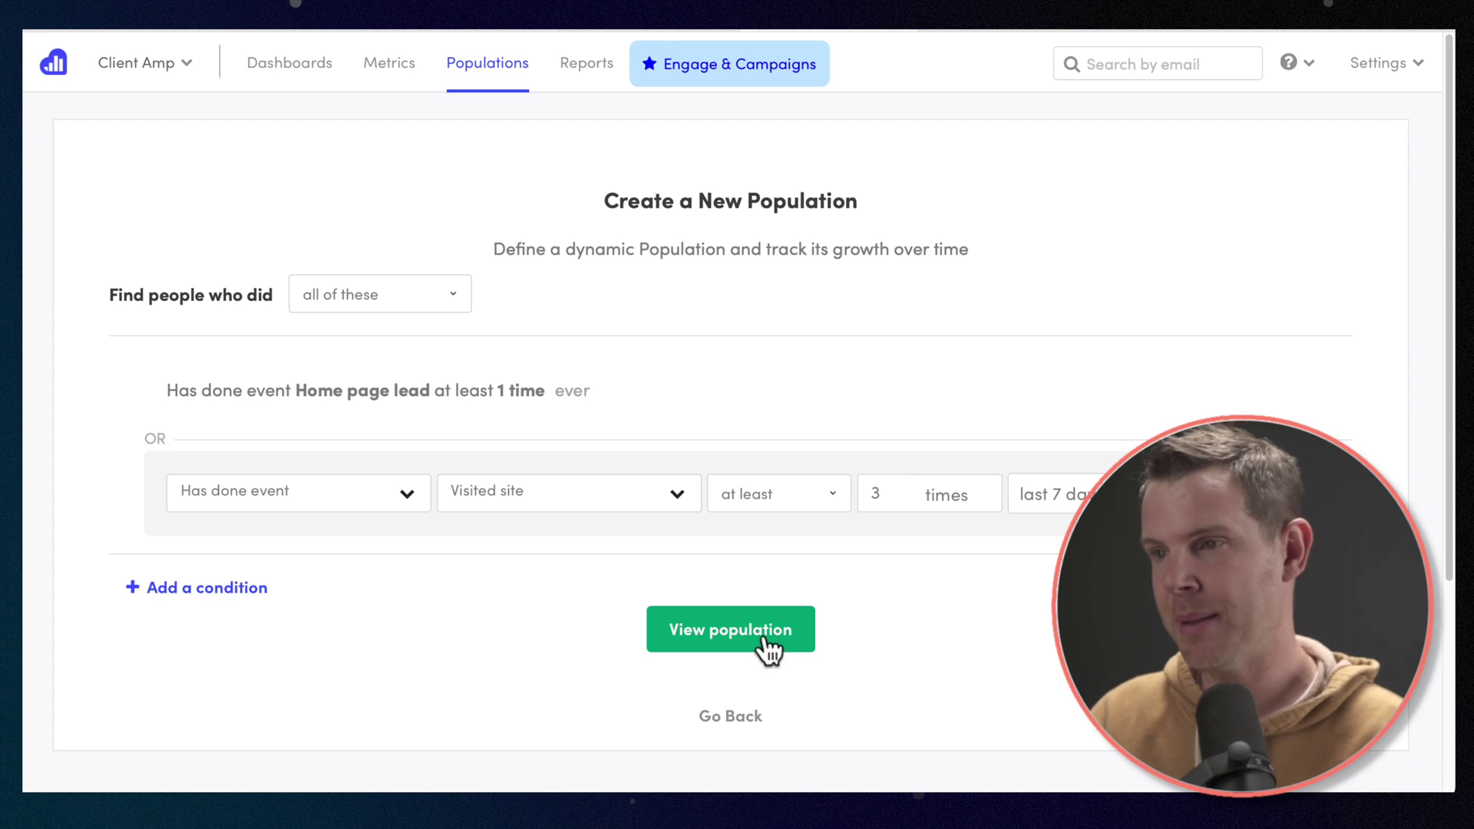
# Preview the population and review its People, Activity and 90-day Trend results.
pyautogui.click(764, 641)
pyautogui.scroll(-1, 712, 568)
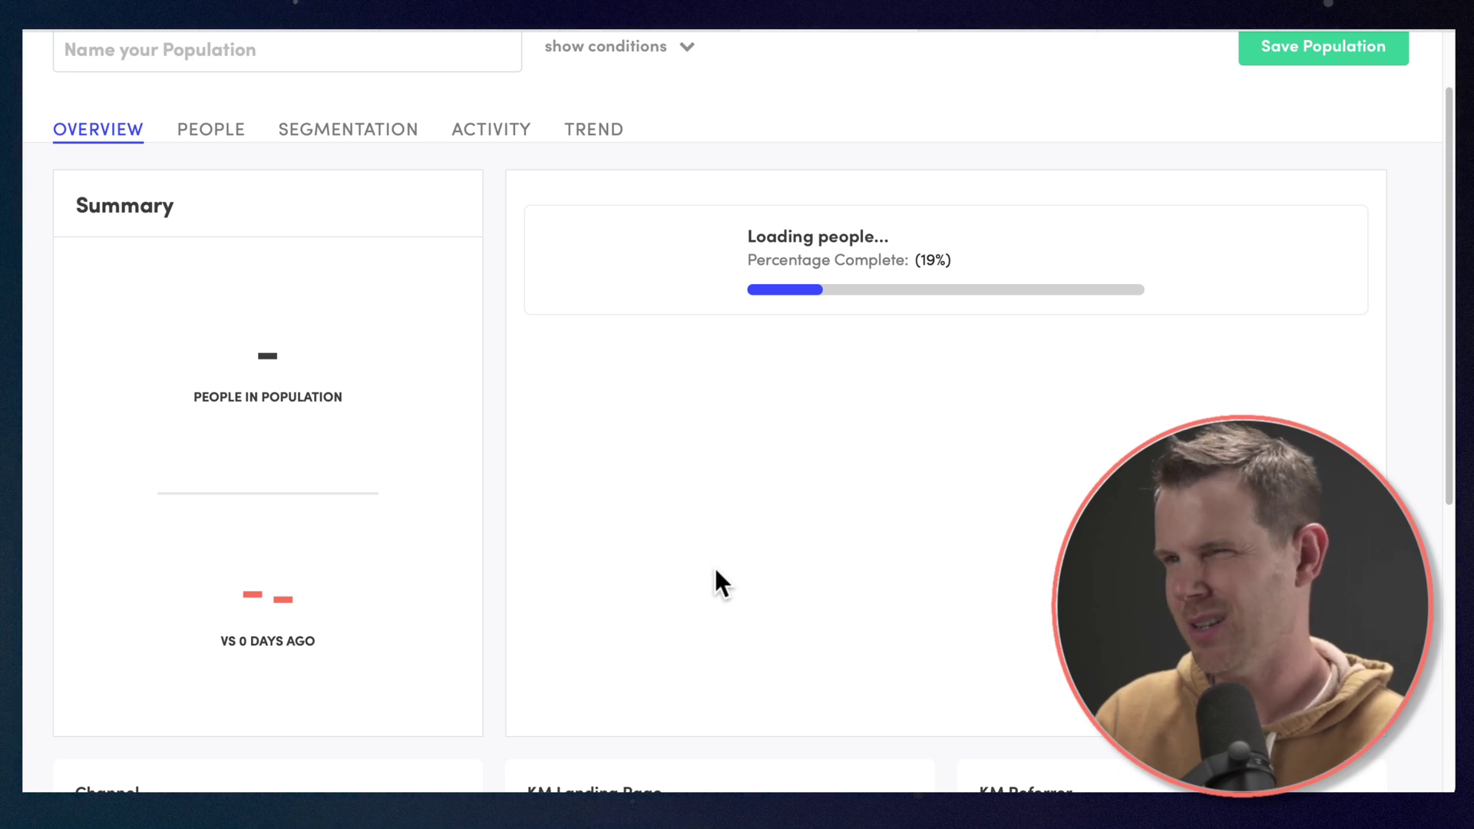
pyautogui.click(214, 130)
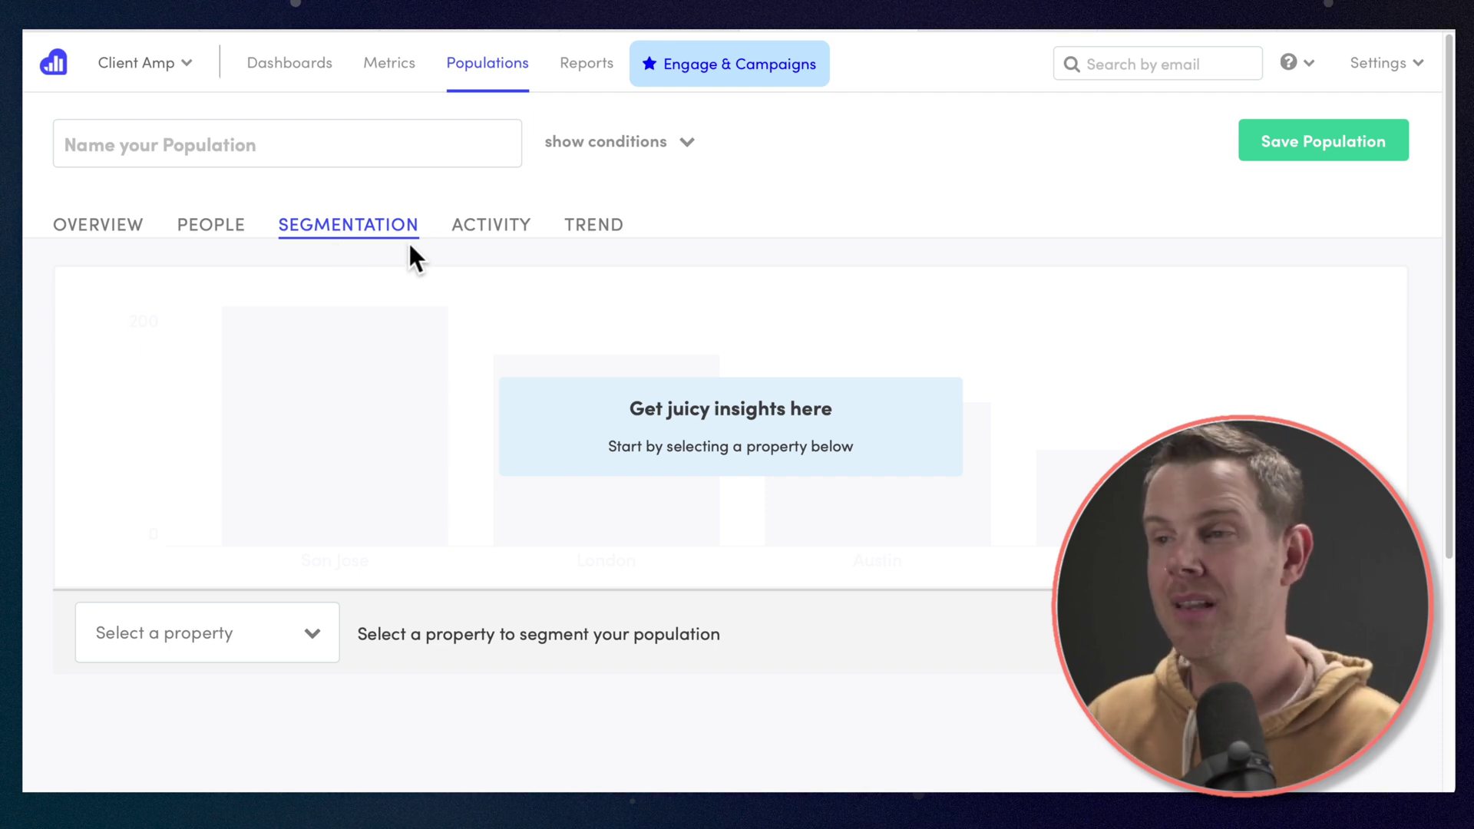
pyautogui.click(468, 244)
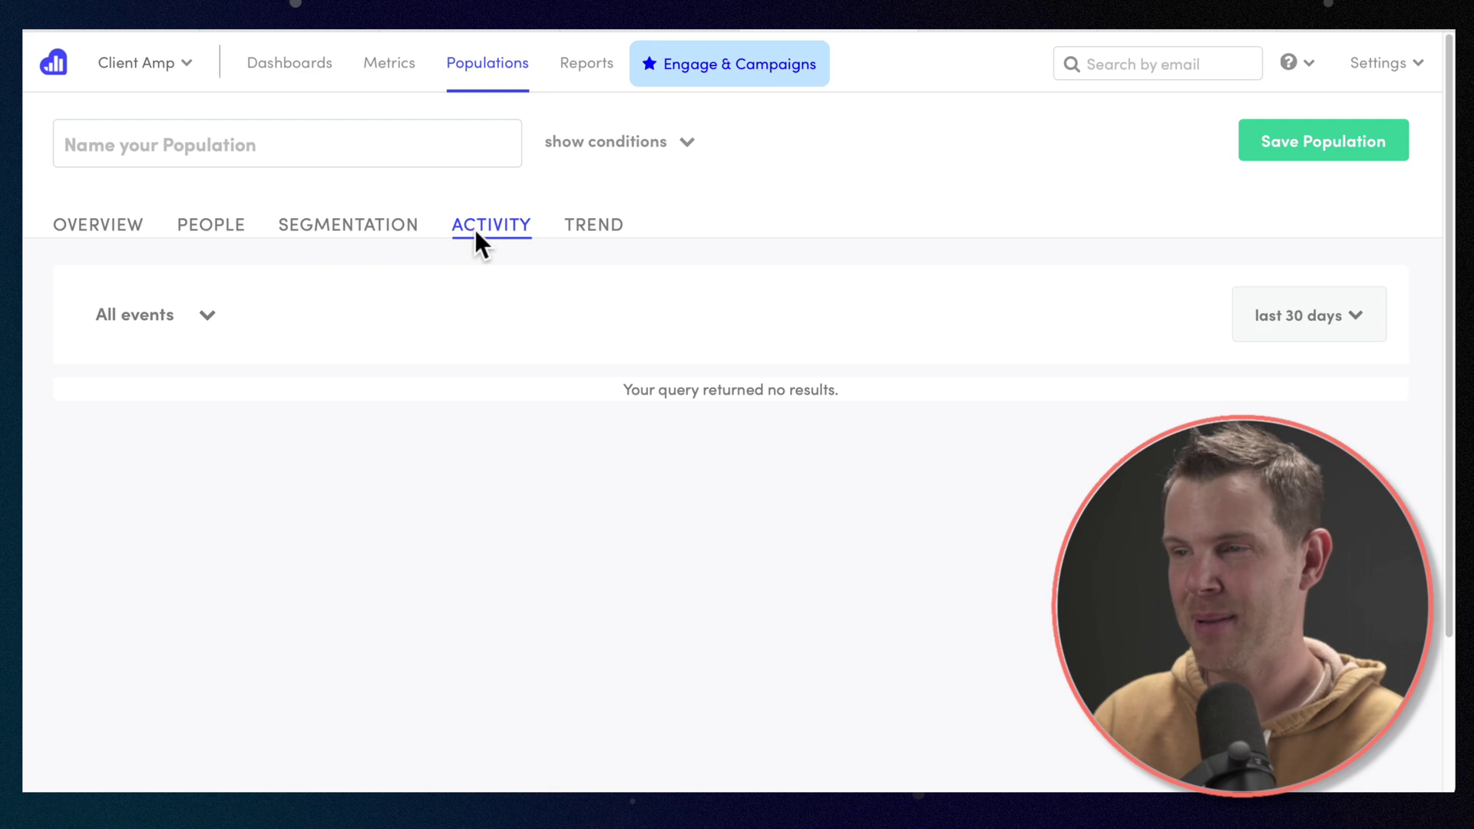
pyautogui.click(595, 230)
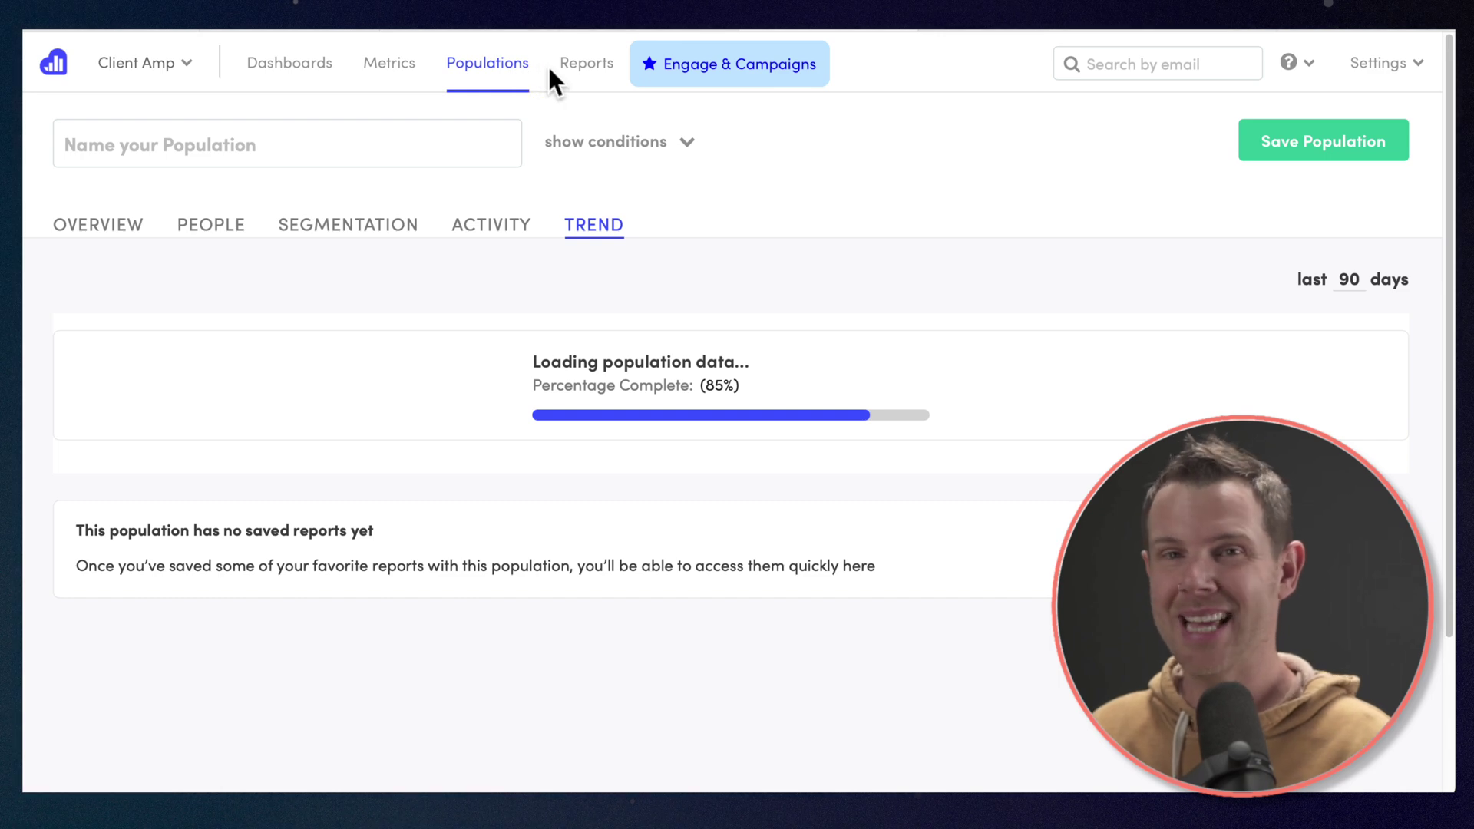
# Open All Reports to see which report types are included and which are locked behind an upgrade.
pyautogui.click(605, 71)
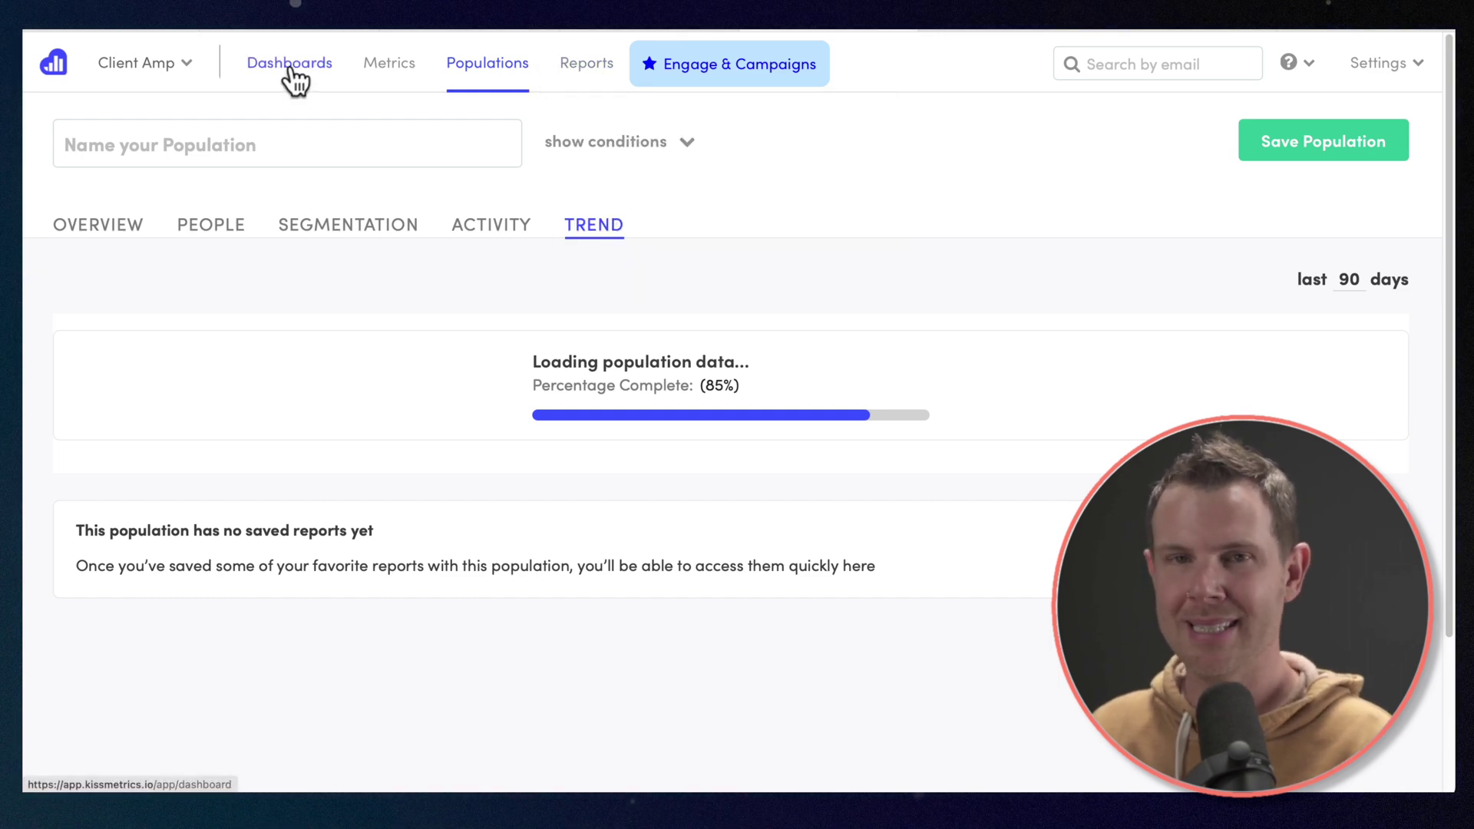
pyautogui.click(604, 67)
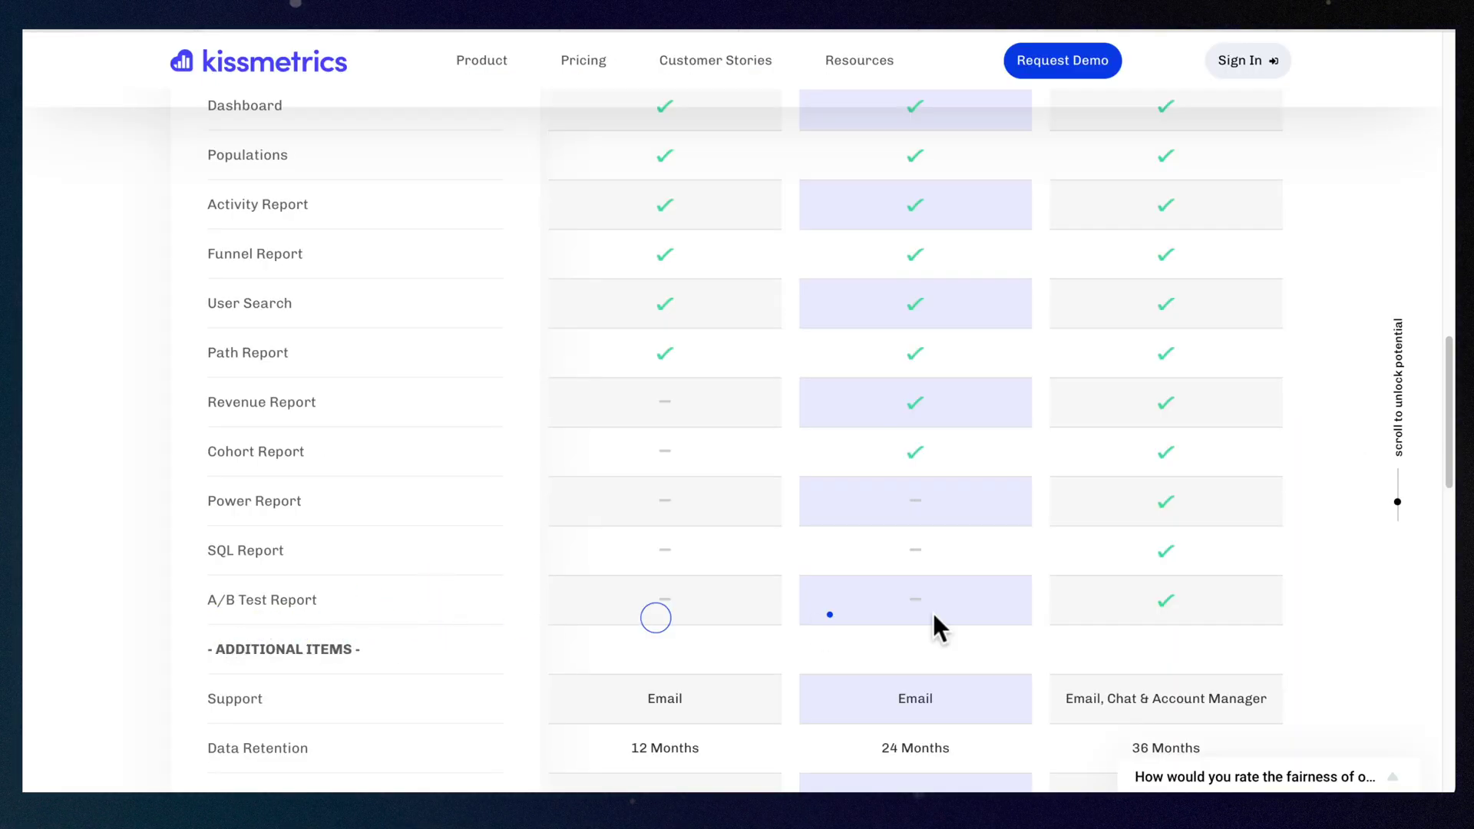
pyautogui.scroll(10, 1187, 616)
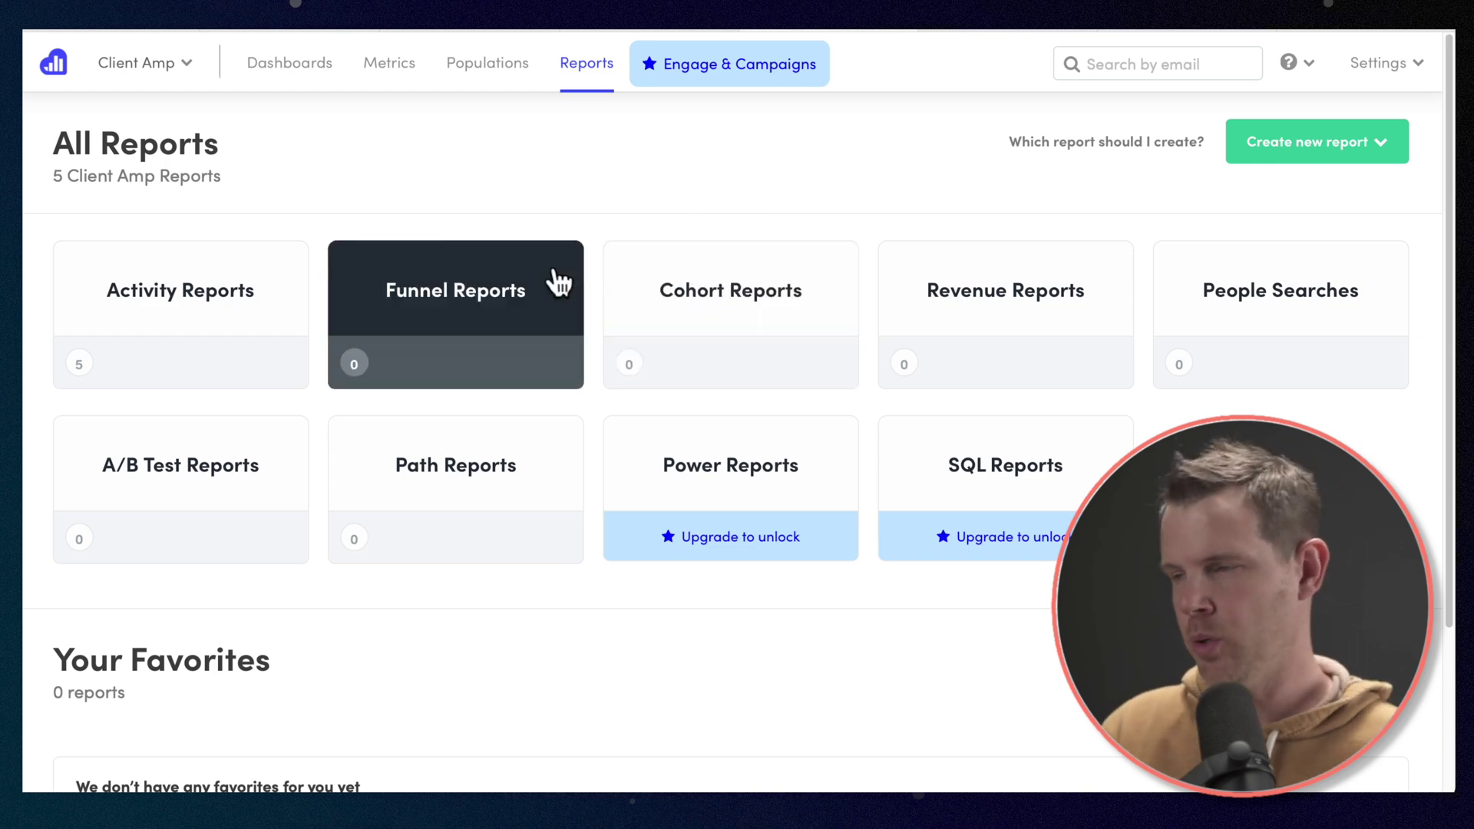
# Look at Revenue Reports, then list the five Activity Reports including Page Views and Country of Origin.
pyautogui.click(1070, 286)
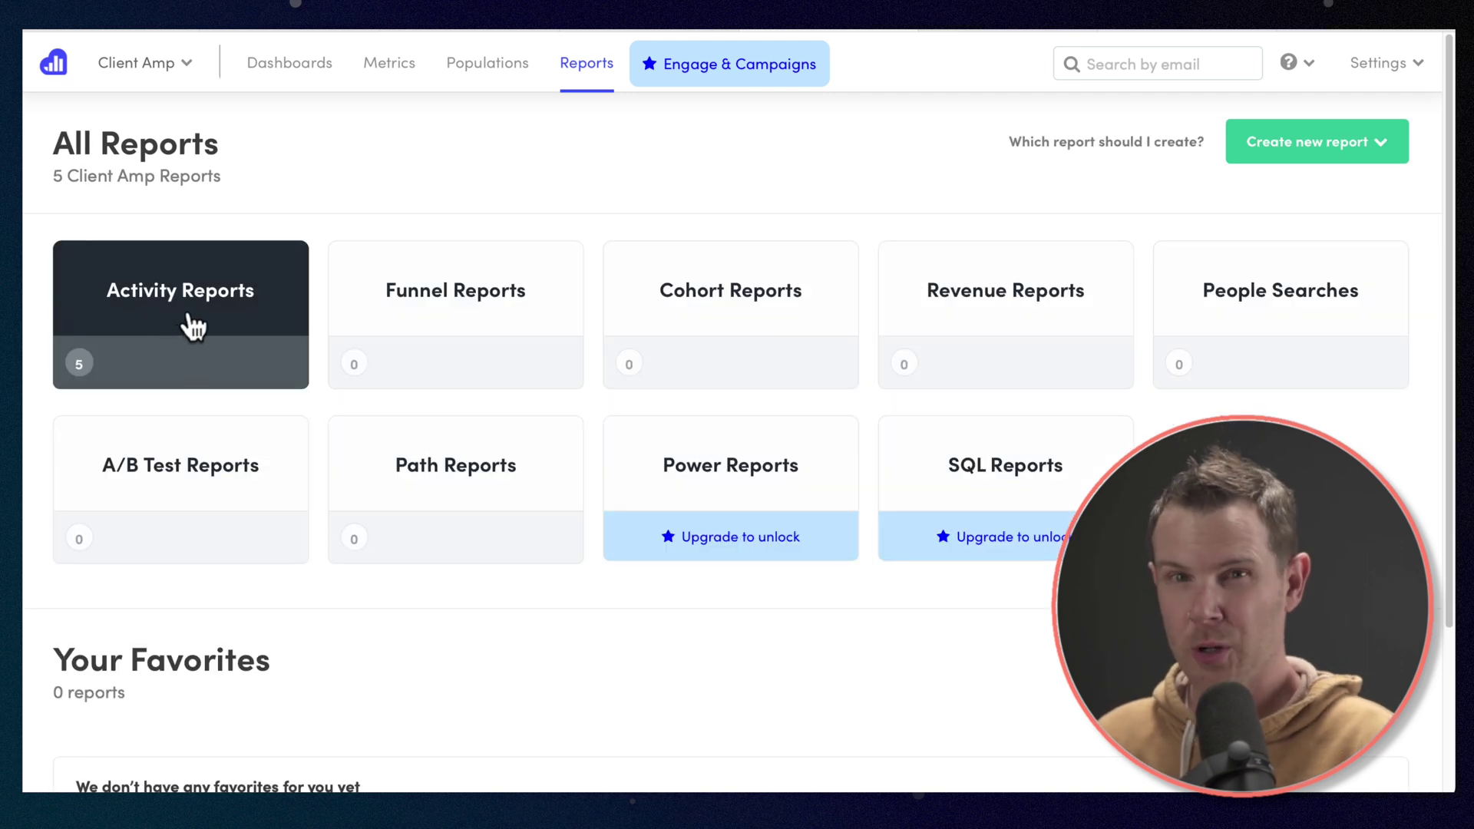
pyautogui.click(188, 318)
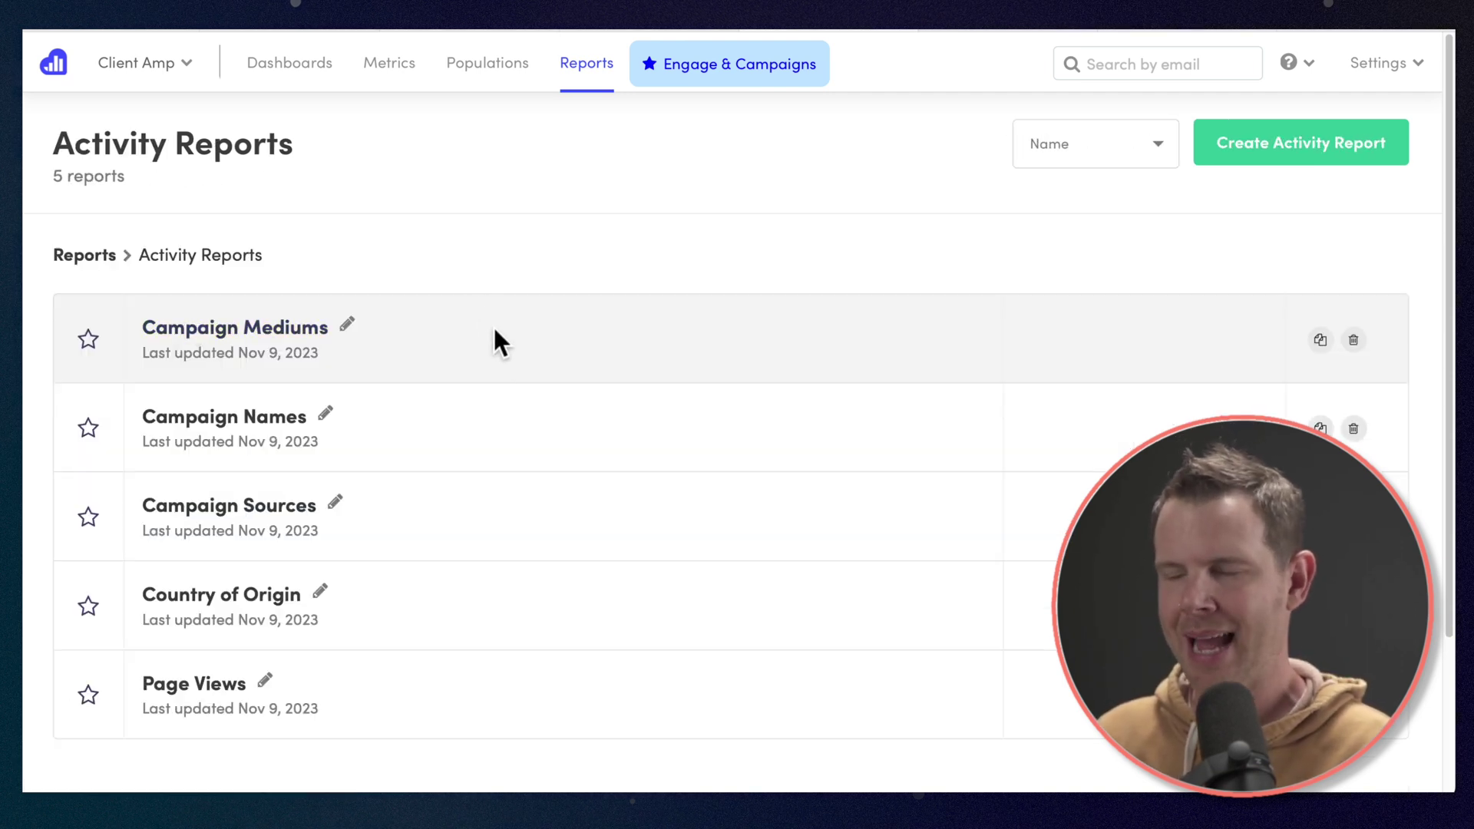
pyautogui.scroll(-2, 602, 379)
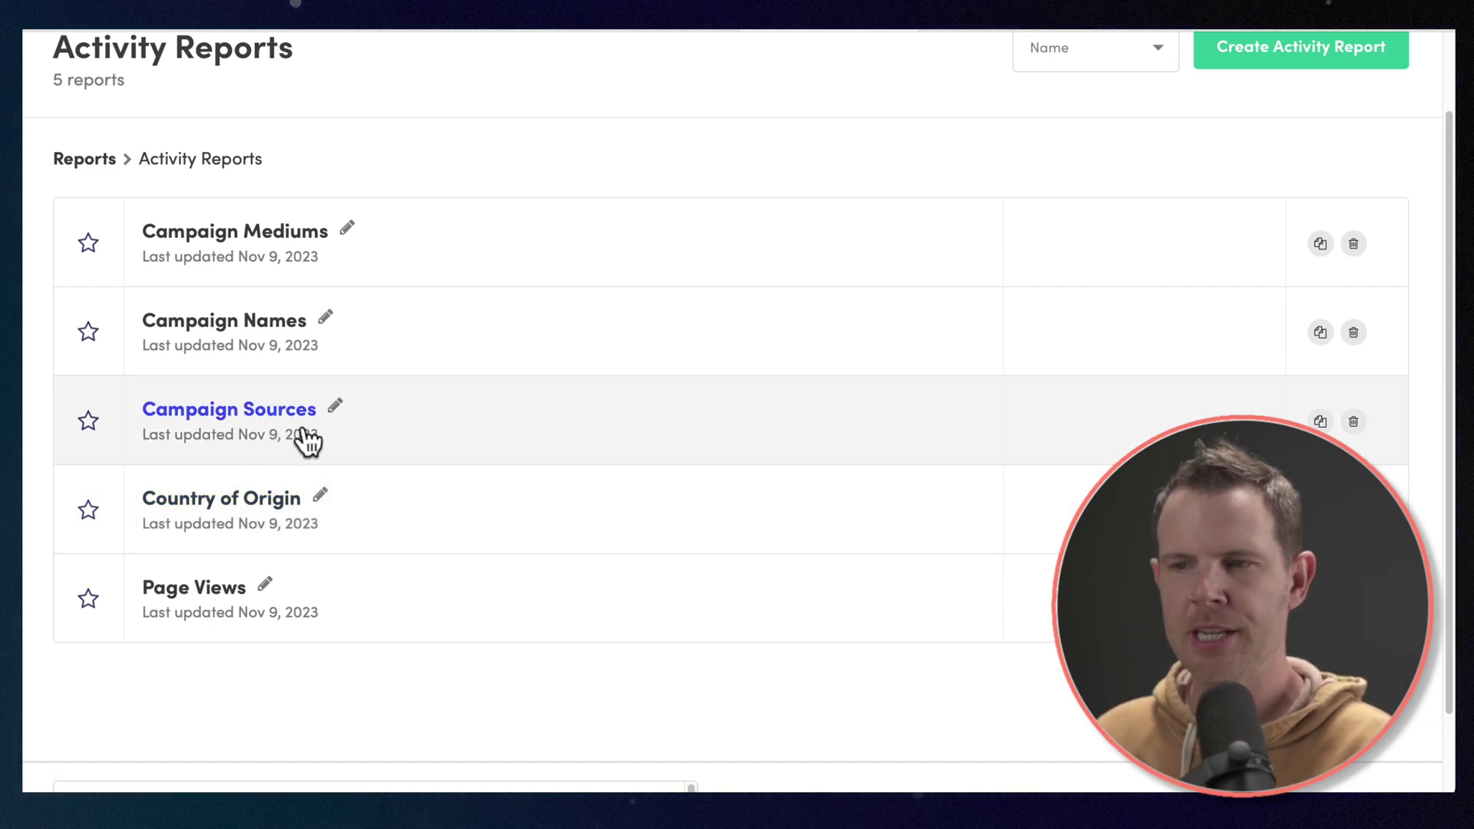
pyautogui.scroll(2, 711, 506)
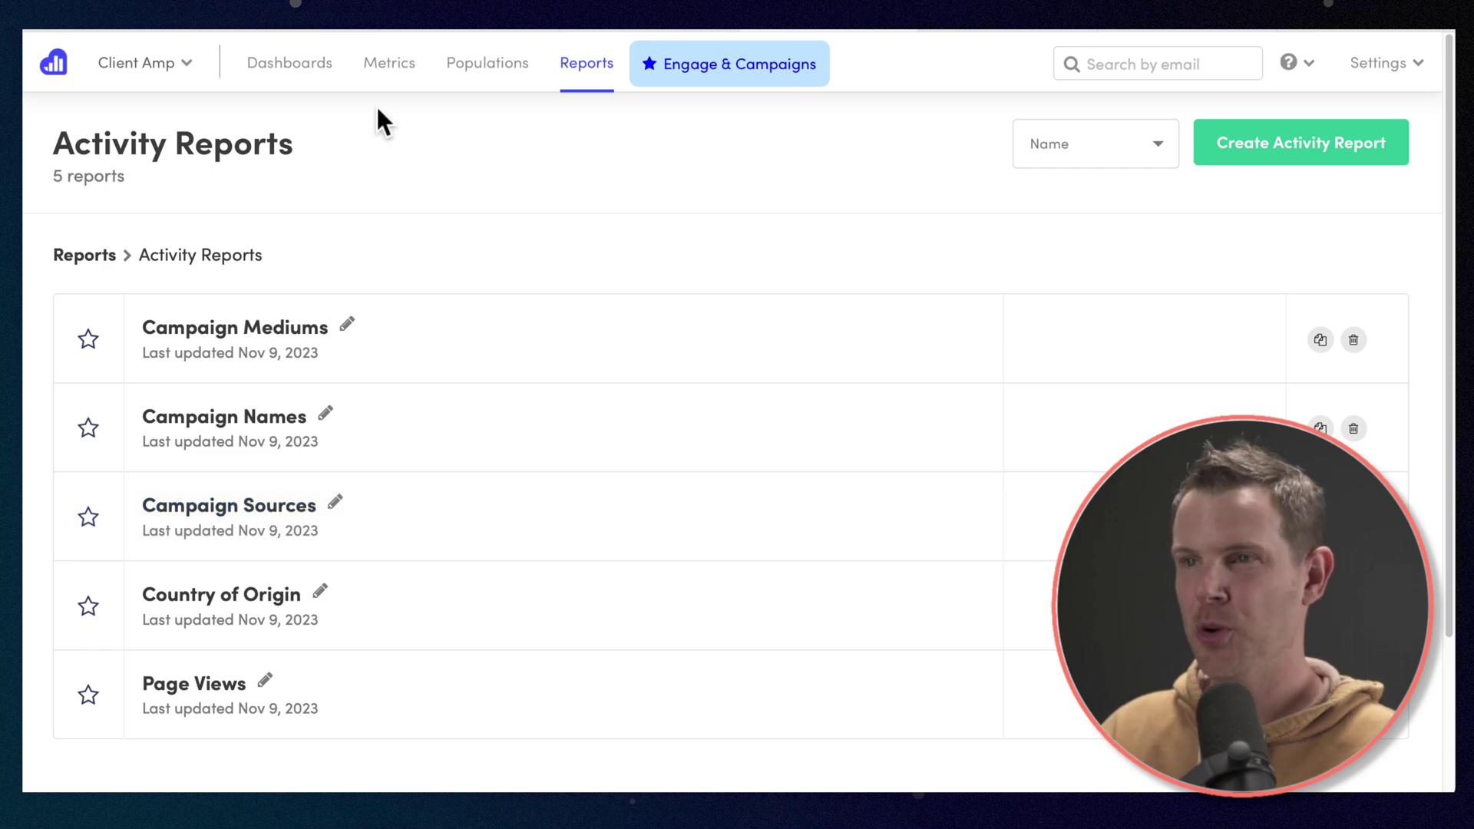
# Pin the Page Views report to My Dashboard.
pyautogui.click(296, 66)
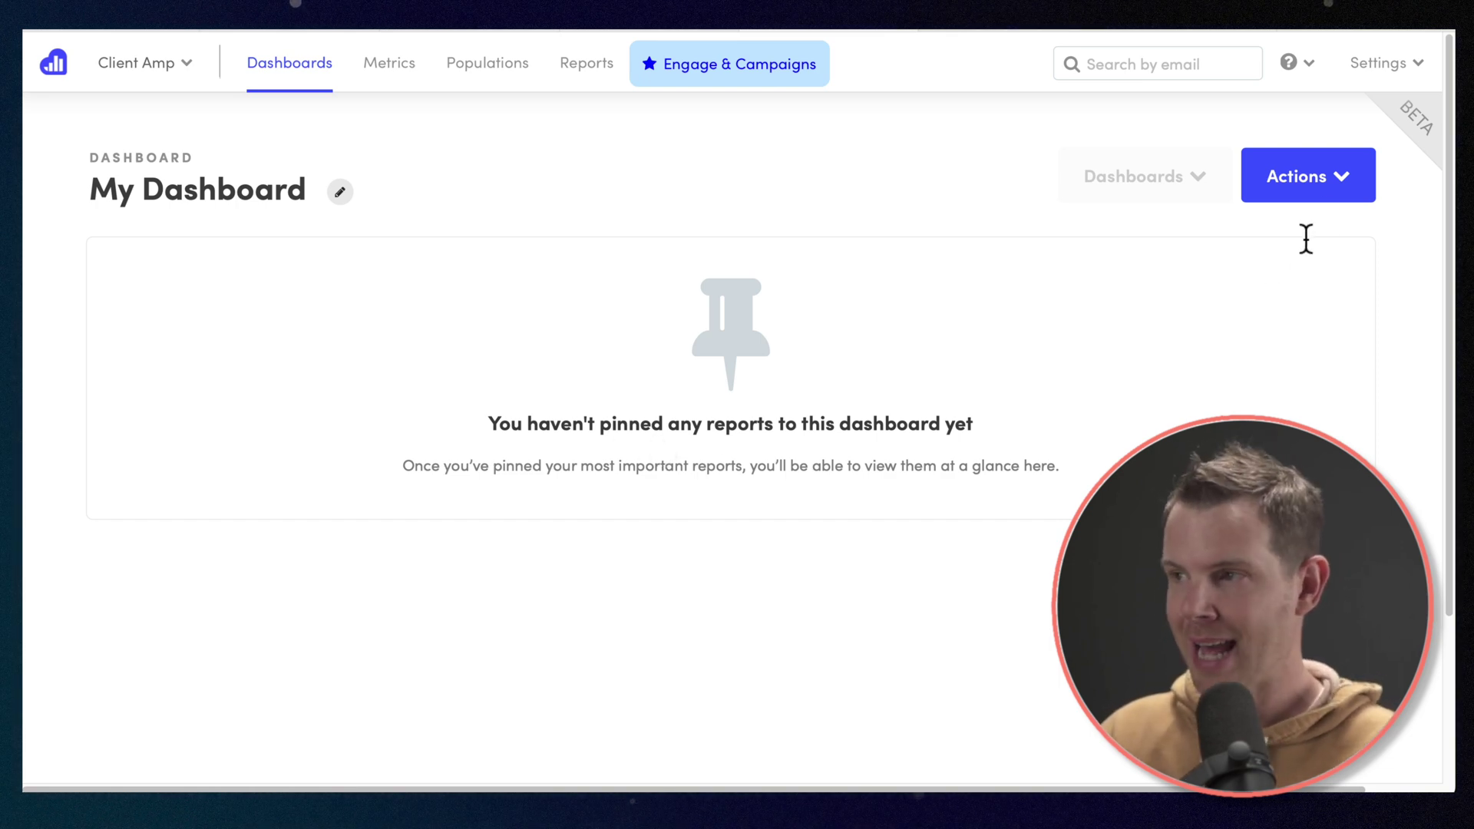
pyautogui.click(1322, 186)
pyautogui.click(1287, 290)
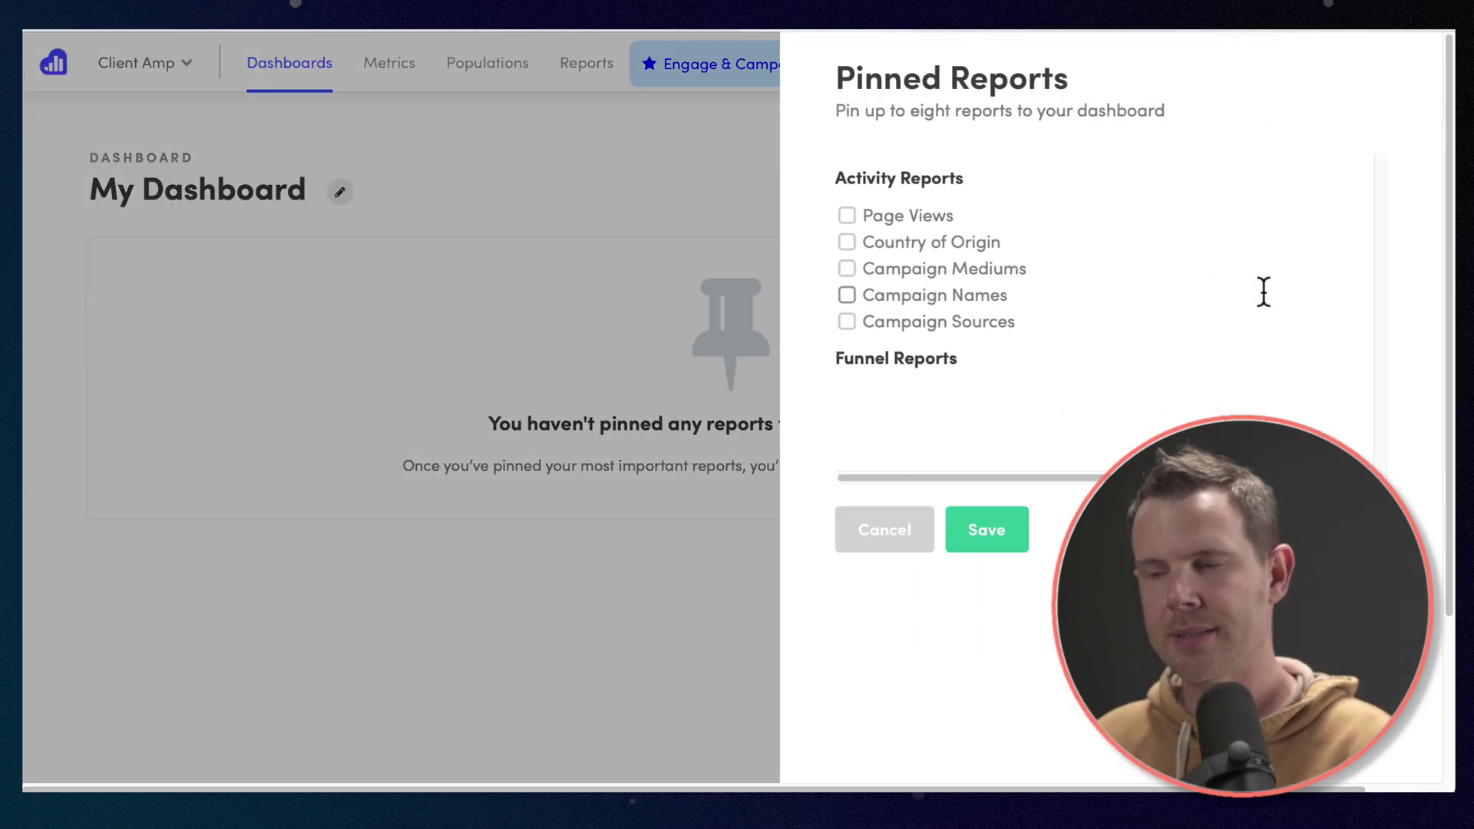
pyautogui.click(893, 218)
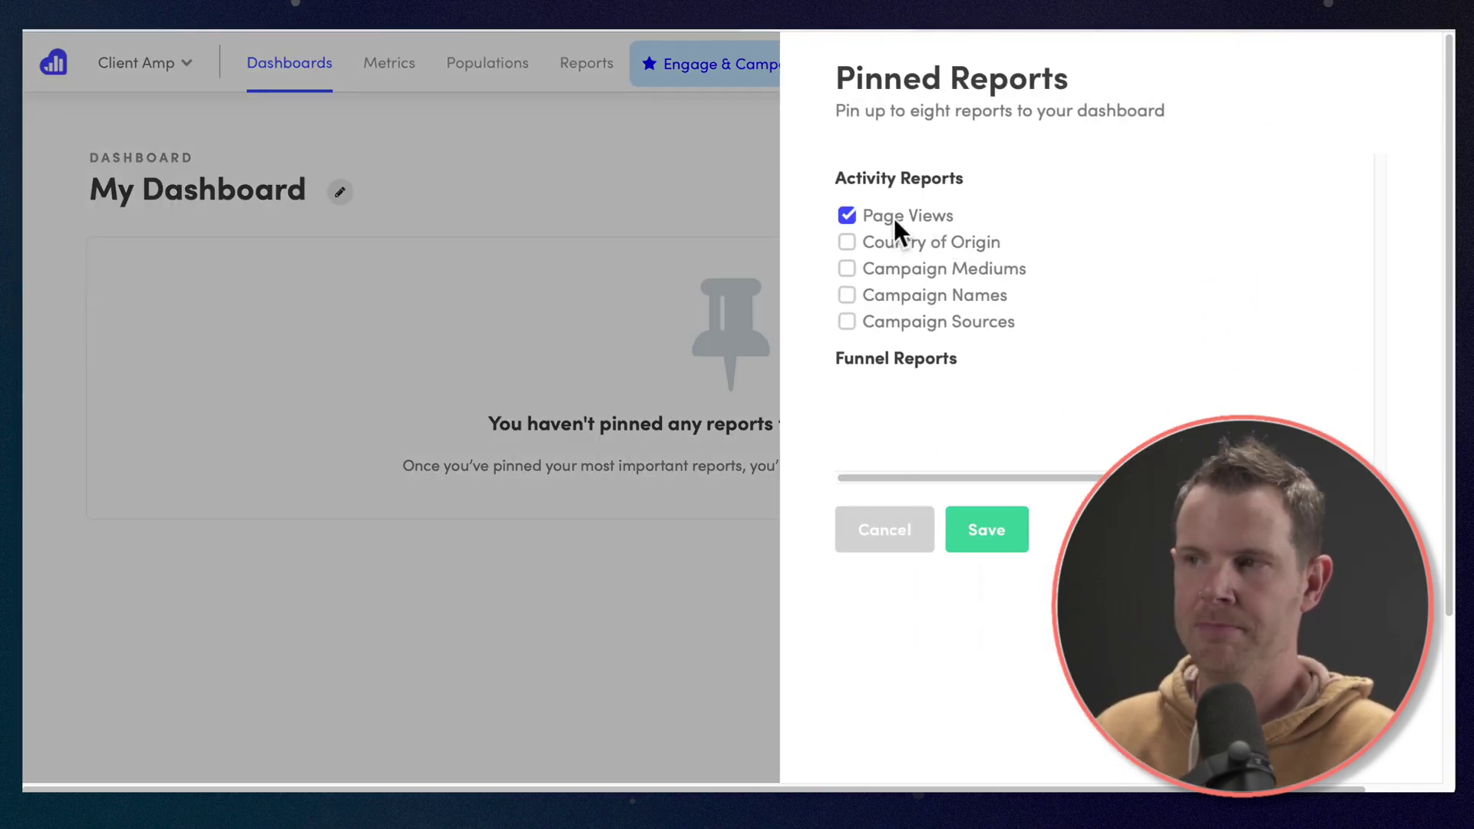
pyautogui.click(990, 531)
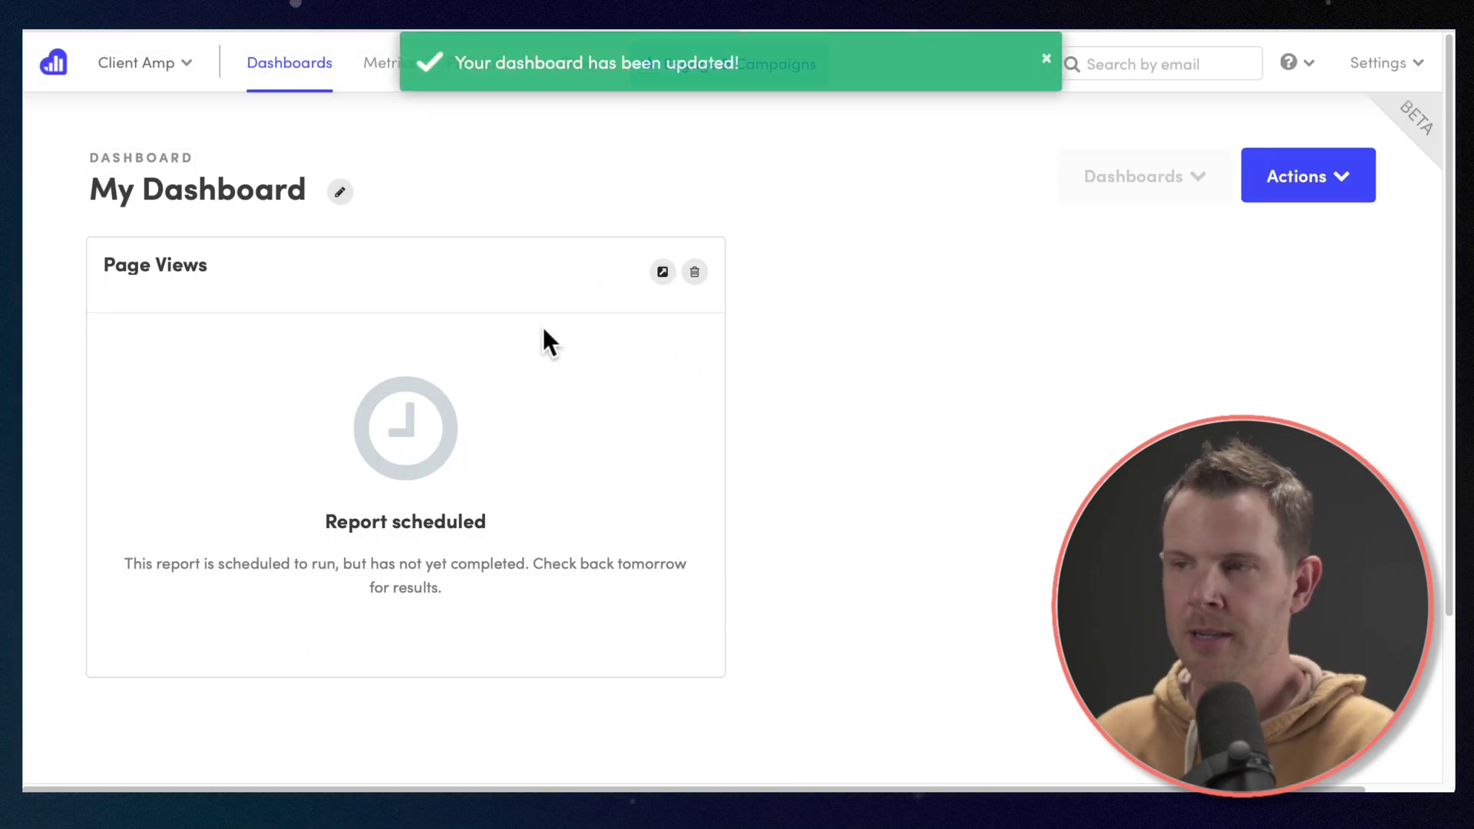
# Pin the Country of Origin report to My Dashboard as well.
pyautogui.click(1335, 184)
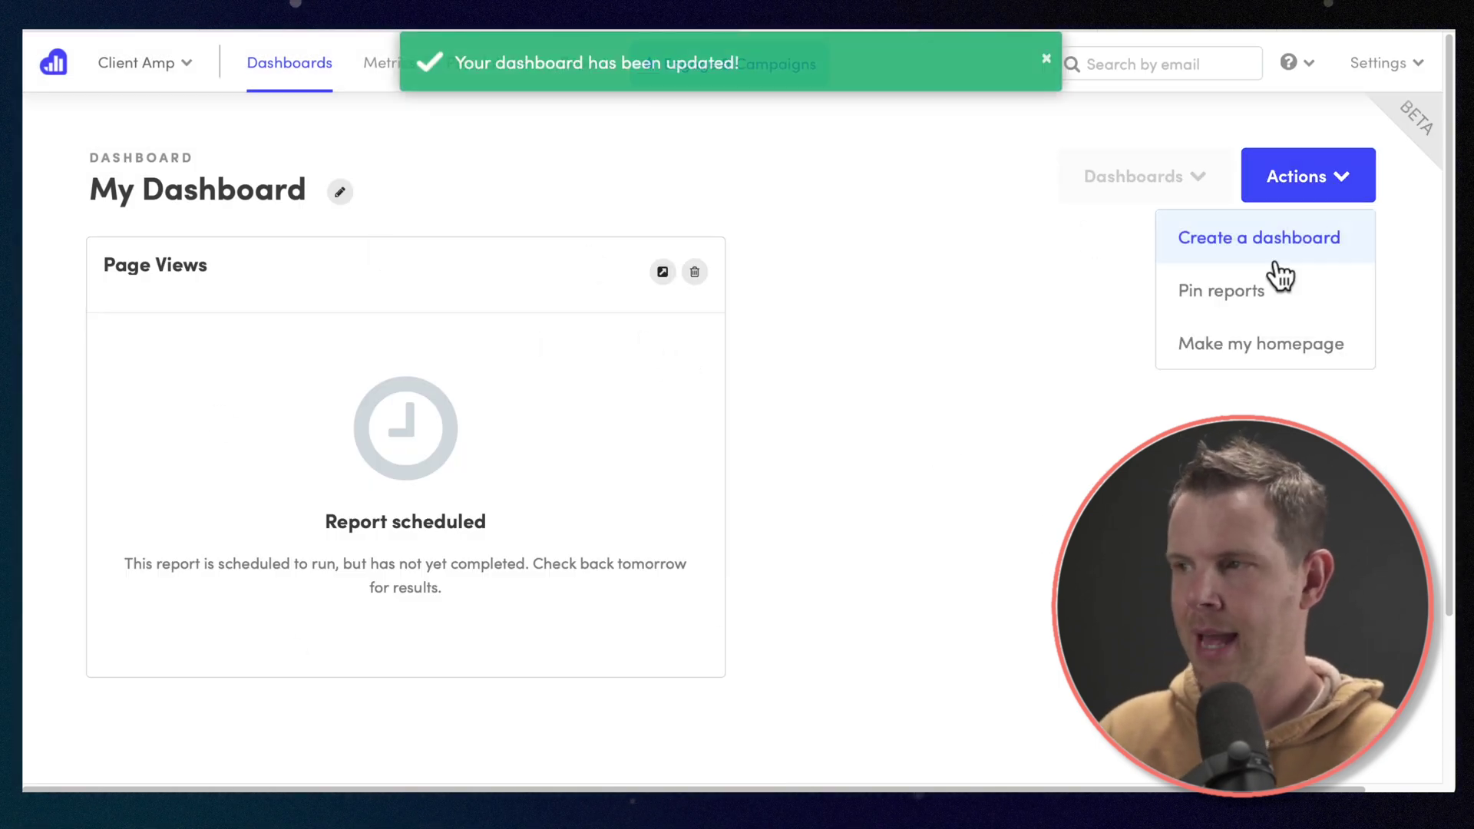
pyautogui.click(1239, 290)
pyautogui.click(847, 242)
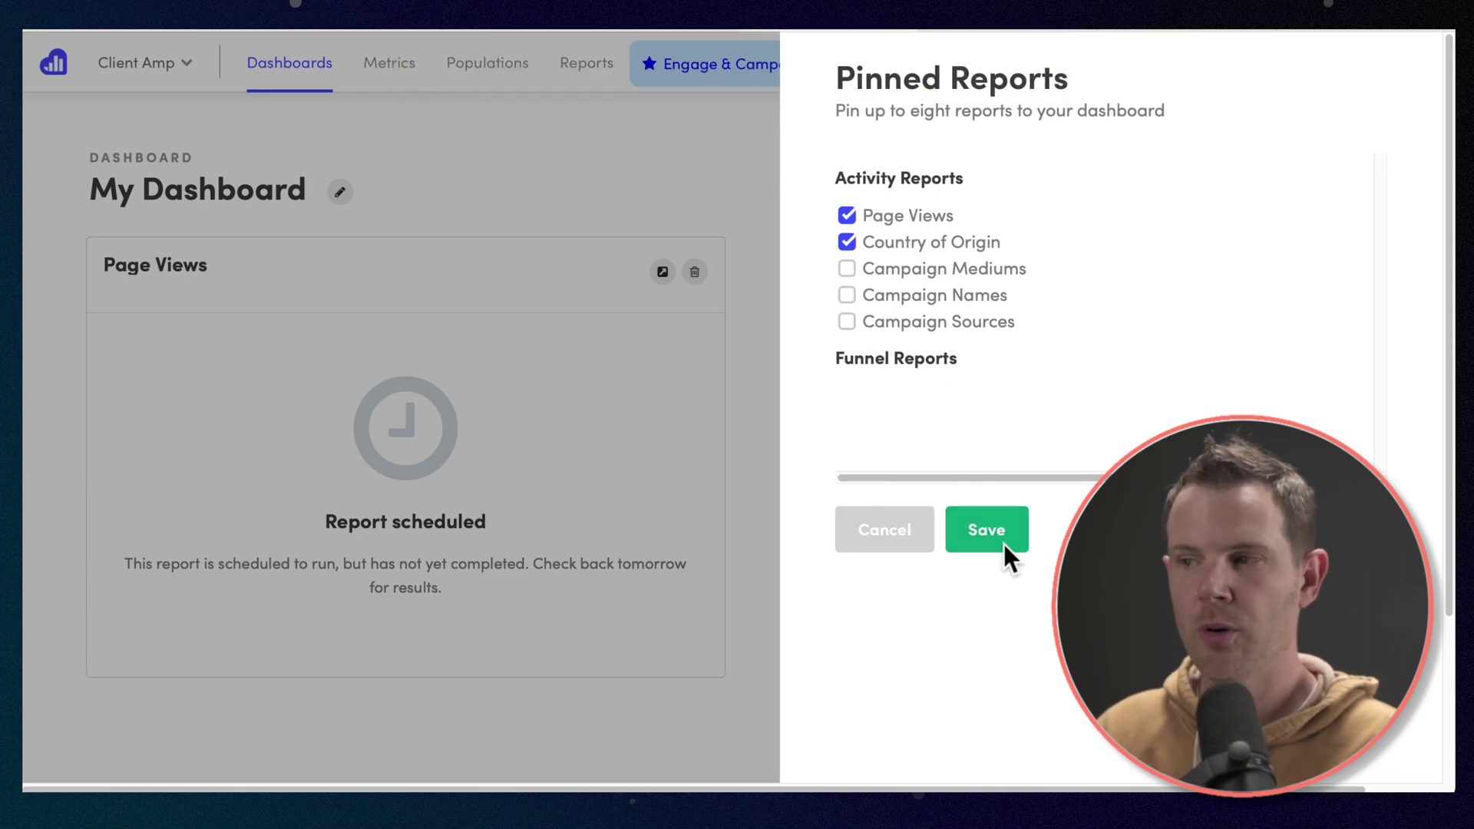
pyautogui.click(995, 539)
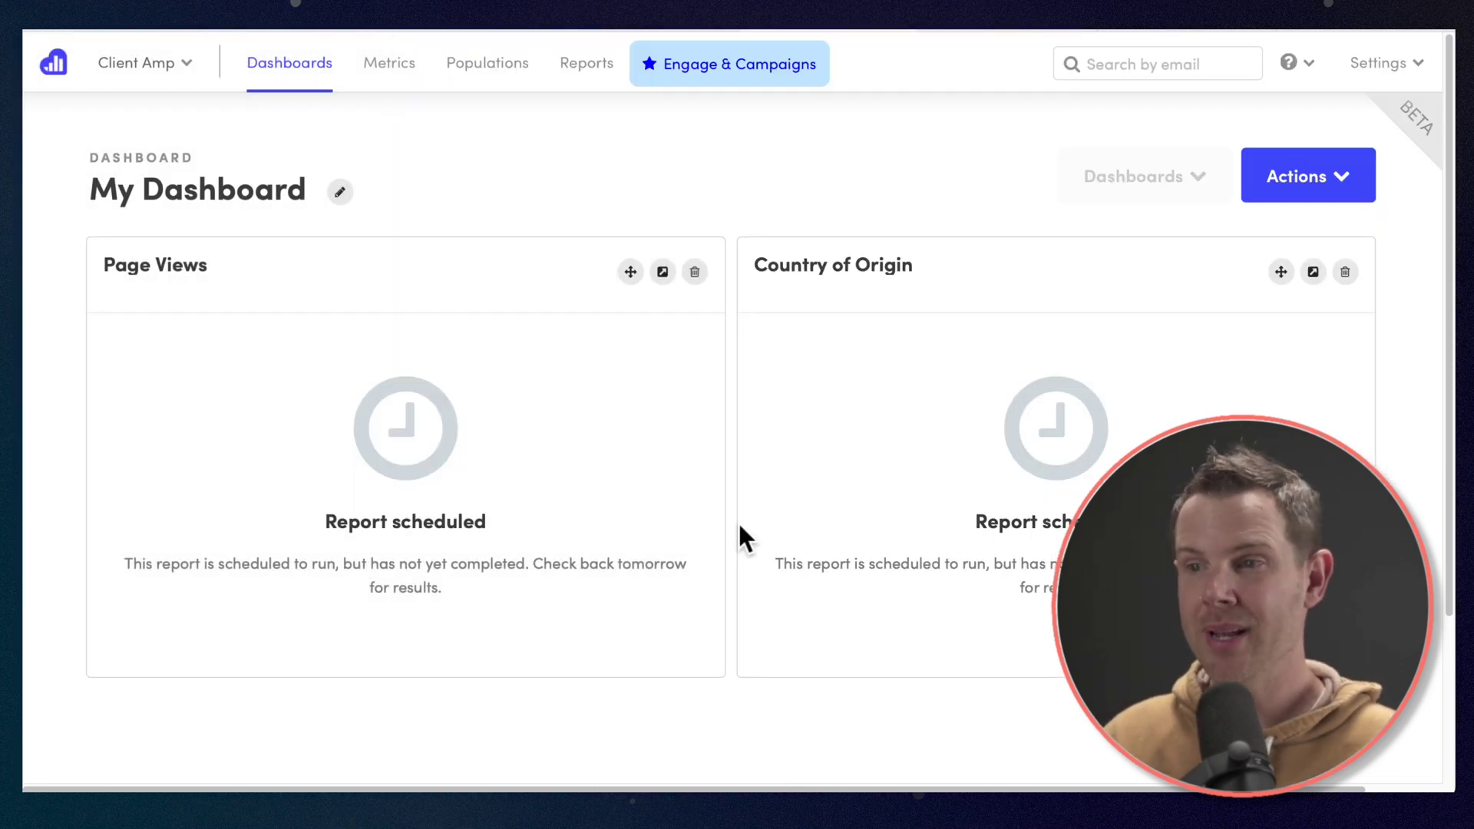